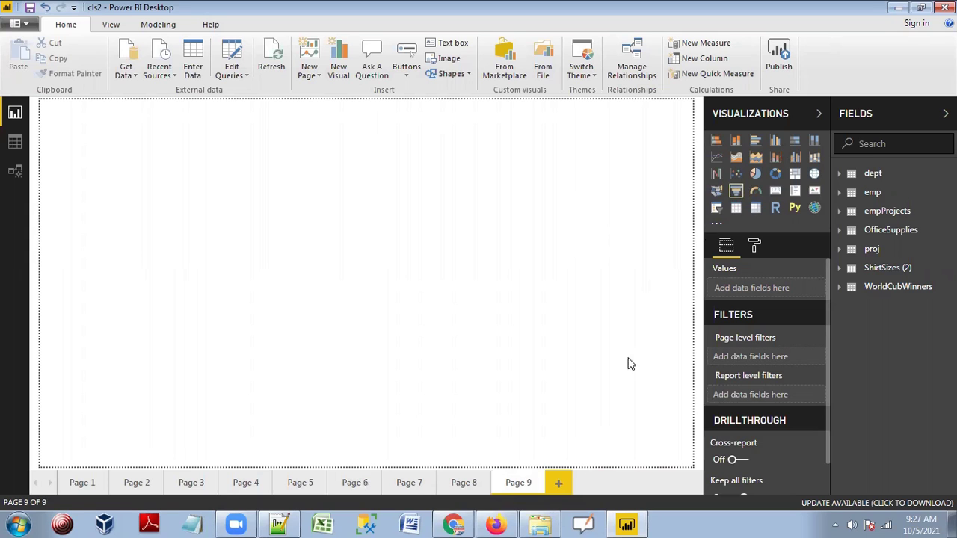
Switch to the OpenBoard whiteboard and handwrite the heading "Funnel" in blue at the upper corner of the page
{"action": "left_click", "coordinate": [899, 7]}
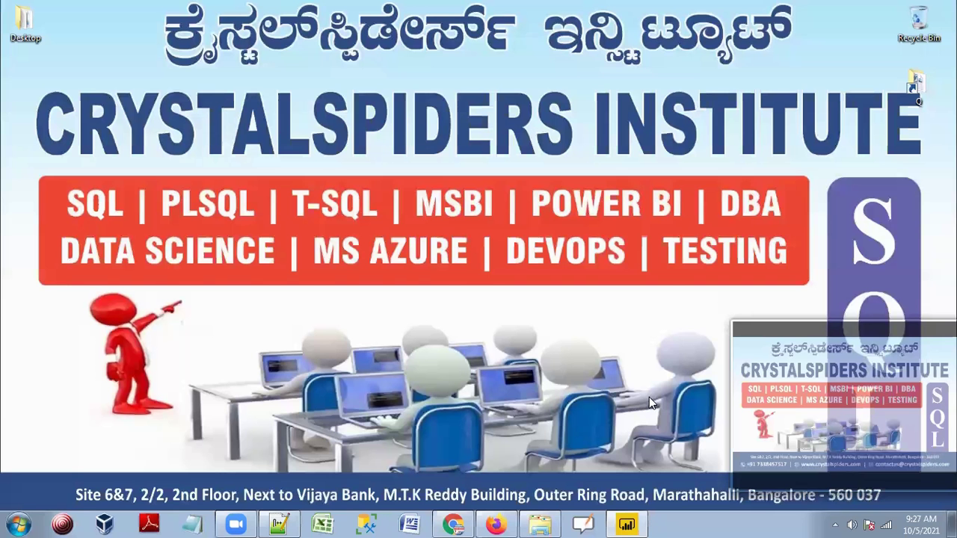
{"action": "left_click", "coordinate": [583, 523]}
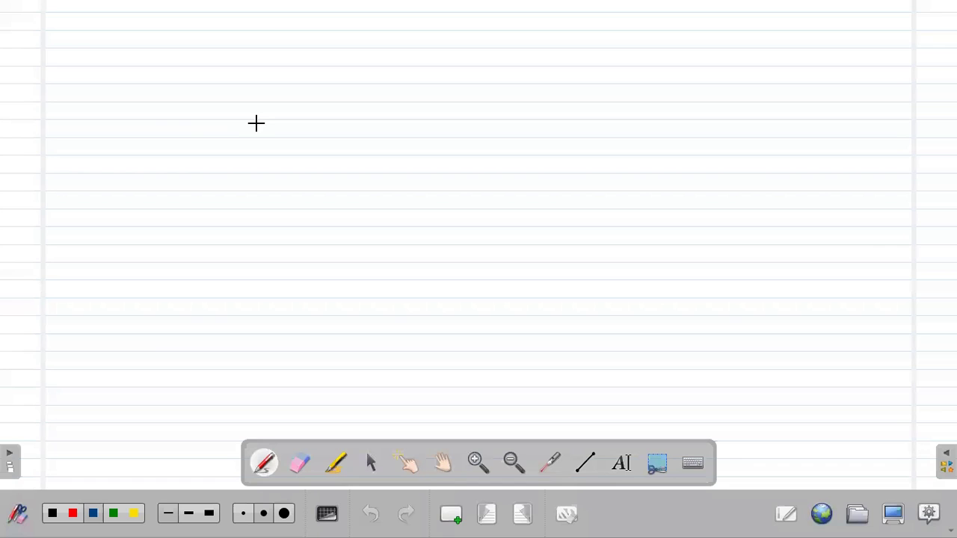
{"action": "left_click", "coordinate": [21, 522]}
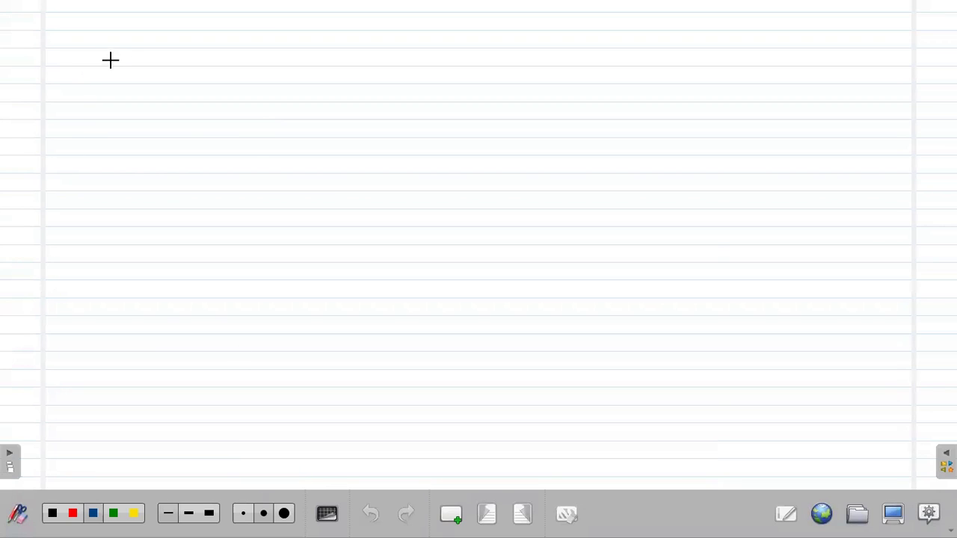
{"action": "left_click_drag", "start_coordinate": [65, 29], "coordinate": [134, 34]}
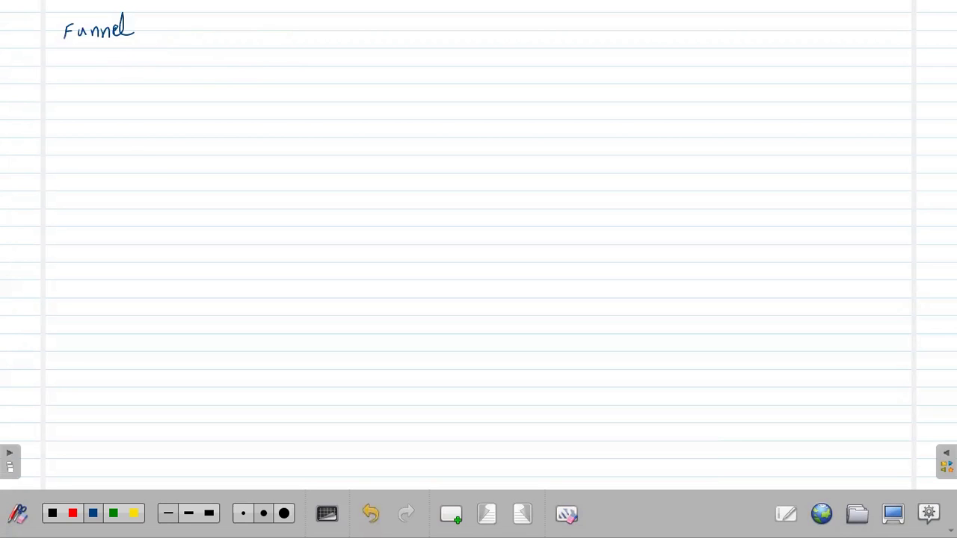
Handwrite "Institute (New Power BI)" on the line beneath the Funnel heading
{"action": "left_click_drag", "start_coordinate": [117, 60], "coordinate": [126, 66]}
{"action": "mouse_move", "coordinate": [136, 56]}
{"action": "left_mouse_down"}
{"action": "mouse_move", "coordinate": [129, 66]}
{"action": "mouse_move", "coordinate": [139, 66]}
{"action": "left_mouse_up"}
{"action": "left_click_drag", "start_coordinate": [135, 60], "coordinate": [146, 59]}
{"action": "left_click_drag", "start_coordinate": [178, 60], "coordinate": [187, 58]}
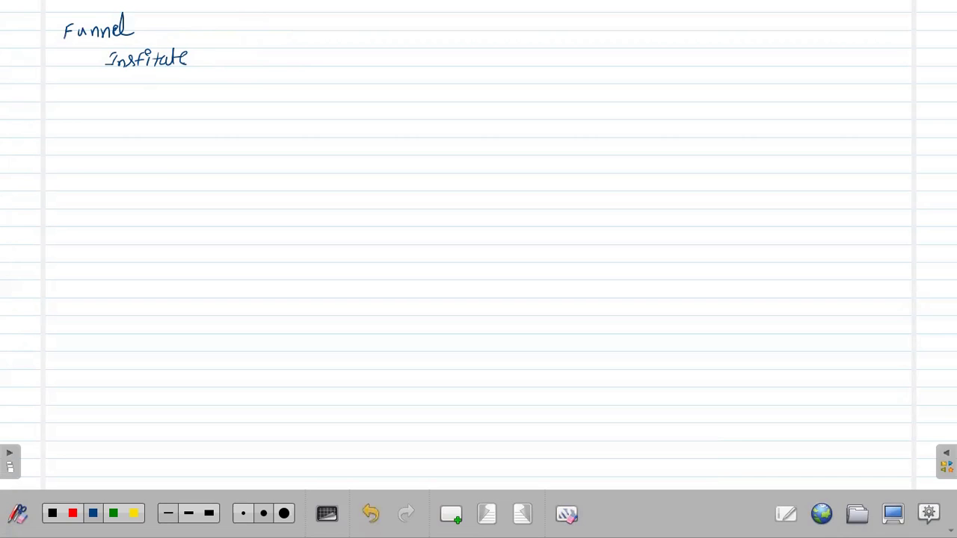
{"action": "mouse_move", "coordinate": [206, 50]}
{"action": "left_mouse_down"}
{"action": "mouse_move", "coordinate": [202, 68]}
{"action": "mouse_move", "coordinate": [304, 51]}
{"action": "mouse_move", "coordinate": [317, 63]}
{"action": "left_mouse_up"}
{"action": "left_click_drag", "start_coordinate": [332, 49], "coordinate": [345, 65]}
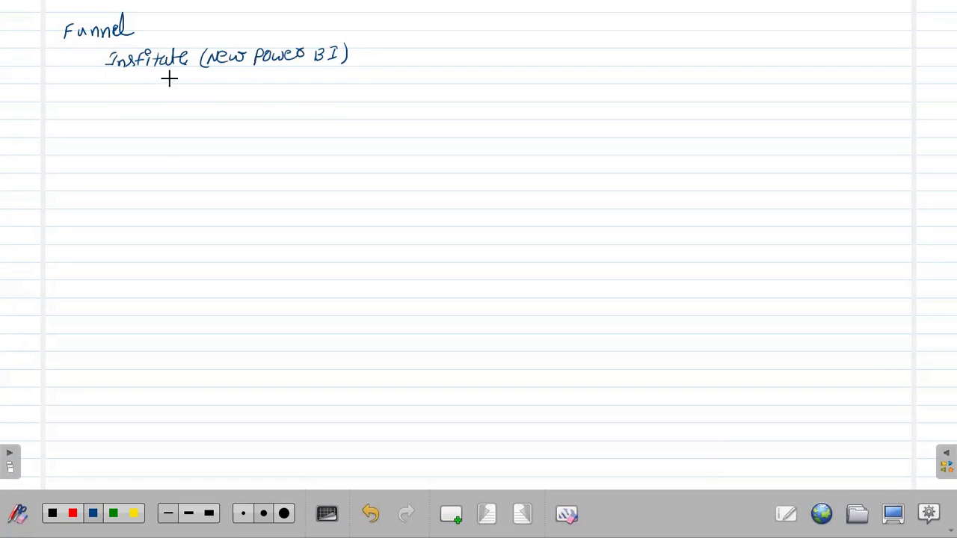
Draw an arrow branching down from Institute and write the first stage, "Enquiries (300)"
{"action": "left_click_drag", "start_coordinate": [167, 93], "coordinate": [210, 89]}
{"action": "mouse_move", "coordinate": [239, 88]}
{"action": "left_mouse_down"}
{"action": "mouse_move", "coordinate": [233, 101]}
{"action": "mouse_move", "coordinate": [291, 91]}
{"action": "mouse_move", "coordinate": [330, 98]}
{"action": "left_mouse_up"}
{"action": "left_click", "coordinate": [338, 97]}
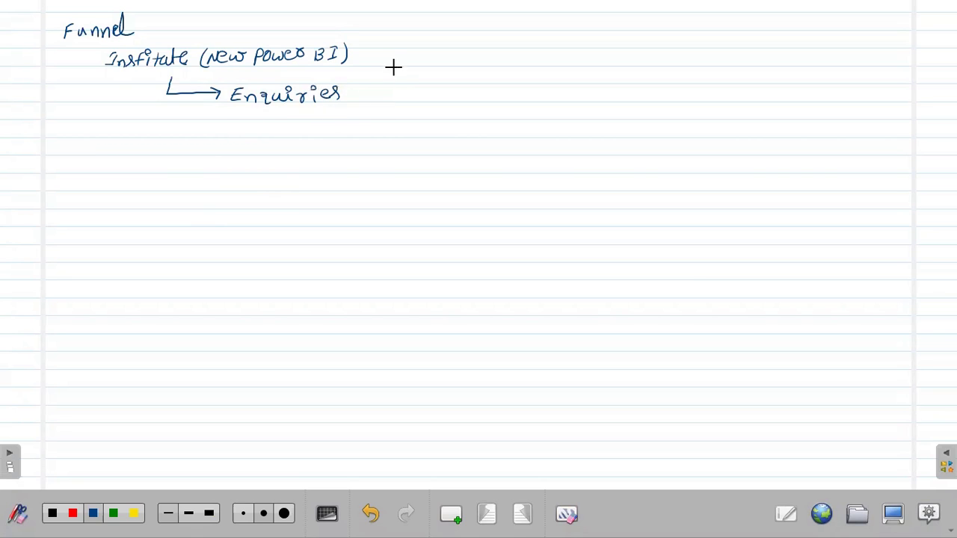
{"action": "mouse_move", "coordinate": [367, 87]}
{"action": "left_mouse_down"}
{"action": "mouse_move", "coordinate": [366, 101]}
{"action": "mouse_move", "coordinate": [405, 88]}
{"action": "mouse_move", "coordinate": [412, 102]}
{"action": "left_mouse_up"}
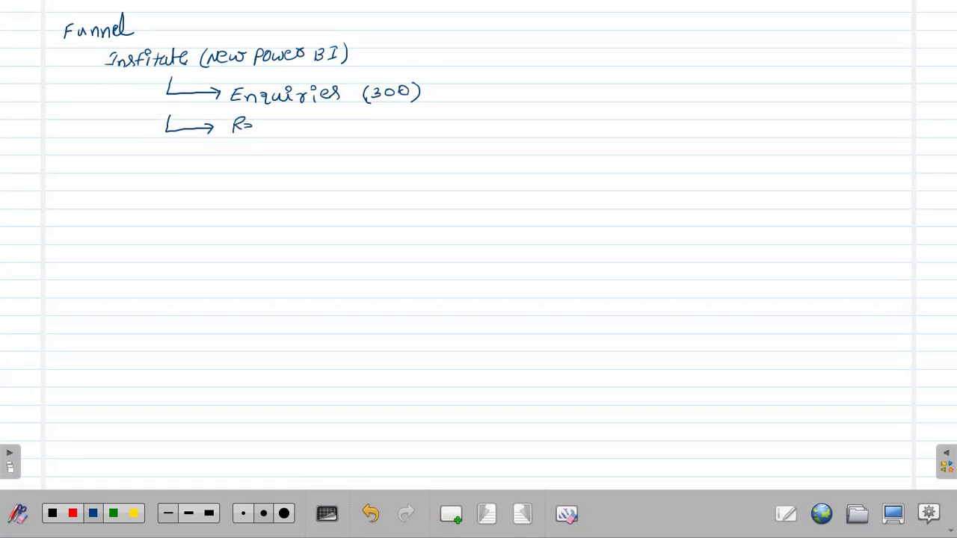
Write the second arrowed stage, "Registration (250)", below Enquiries
{"action": "left_click_drag", "start_coordinate": [262, 124], "coordinate": [356, 124]}
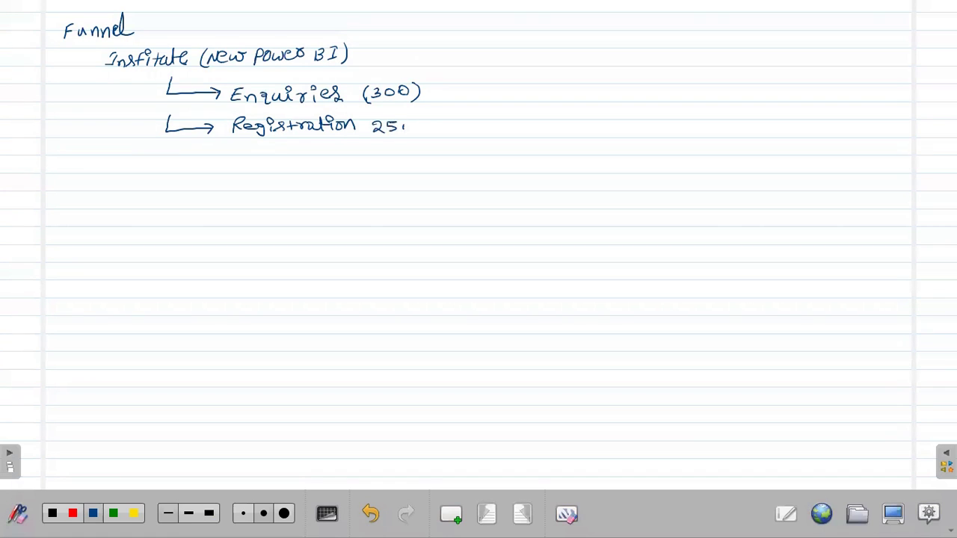
{"action": "left_click_drag", "start_coordinate": [421, 117], "coordinate": [420, 133]}
{"action": "left_click_drag", "start_coordinate": [372, 118], "coordinate": [369, 133]}
Add an arrowed third stage reading "Demo class (240)" under Registration
{"action": "left_click_drag", "start_coordinate": [207, 164], "coordinate": [295, 164]}
{"action": "left_click_drag", "start_coordinate": [306, 156], "coordinate": [366, 161]}
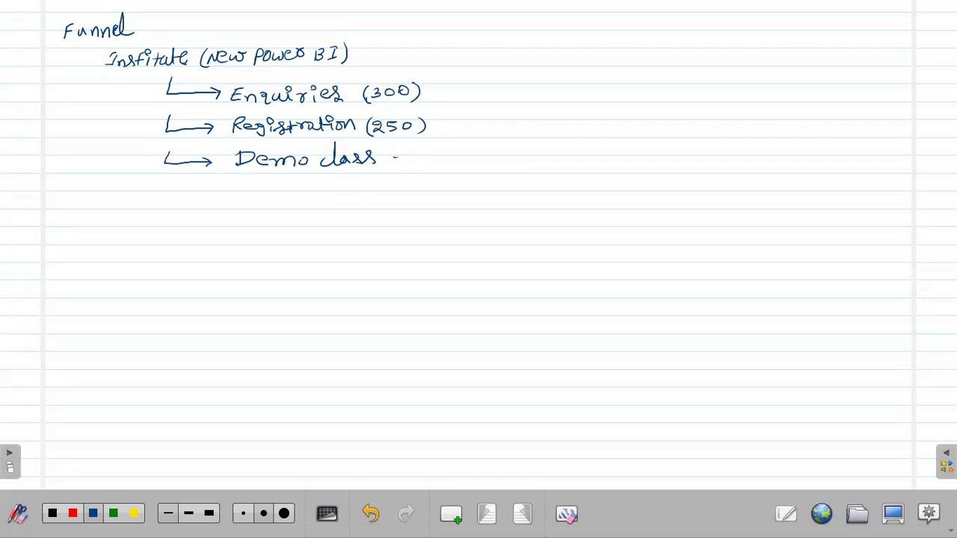
{"action": "left_click_drag", "start_coordinate": [432, 153], "coordinate": [443, 169]}
{"action": "left_click_drag", "start_coordinate": [390, 149], "coordinate": [388, 169]}
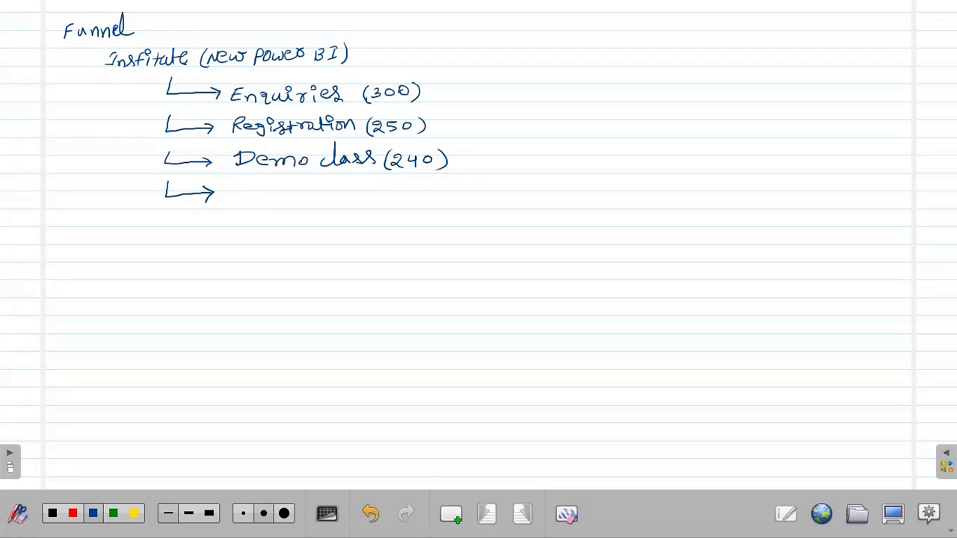
Write "continue training" as the fourth stage below Demo class, erasing the unfinished second word "cour" and replacing it with "training"
{"action": "left_click_drag", "start_coordinate": [267, 189], "coordinate": [378, 187]}
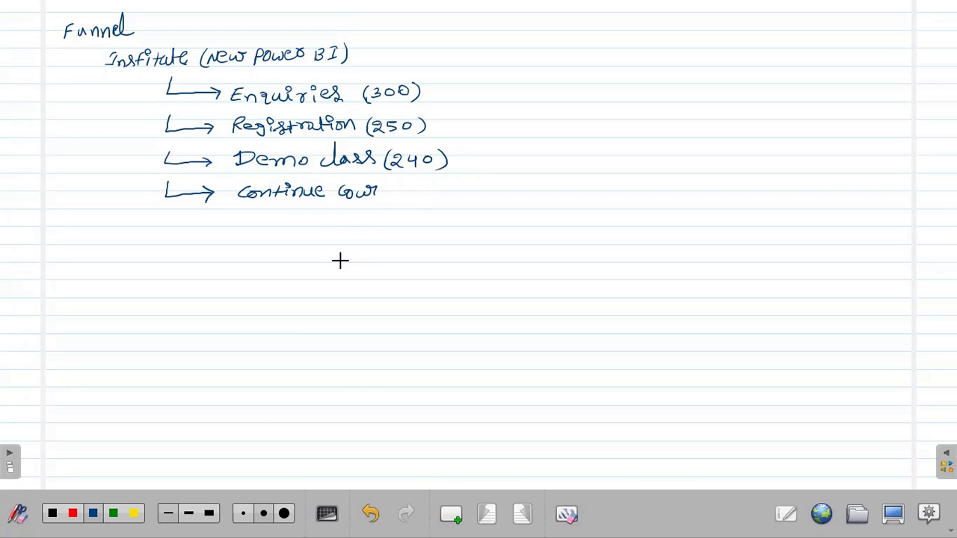
{"action": "left_click", "coordinate": [243, 514]}
{"action": "left_click_drag", "start_coordinate": [352, 188], "coordinate": [367, 190]}
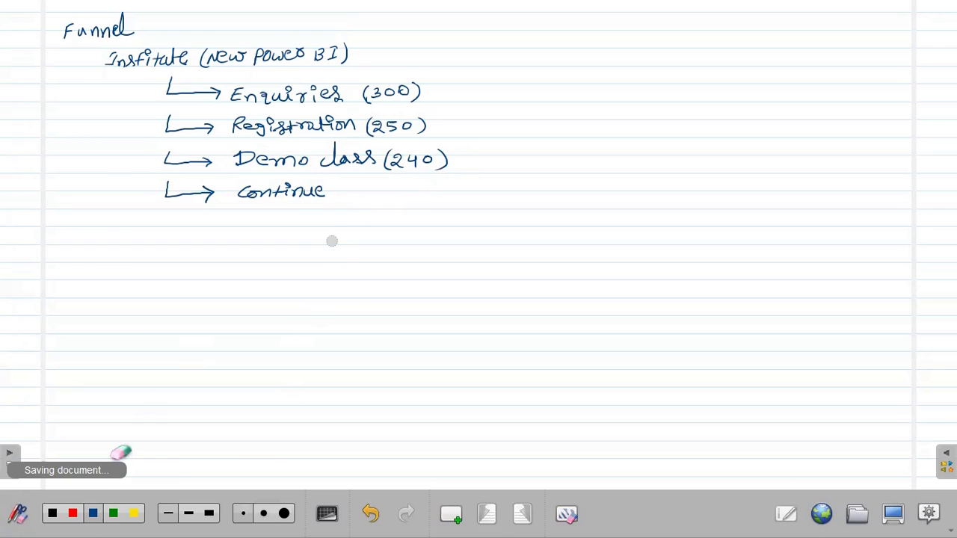
{"action": "left_click", "coordinate": [93, 514]}
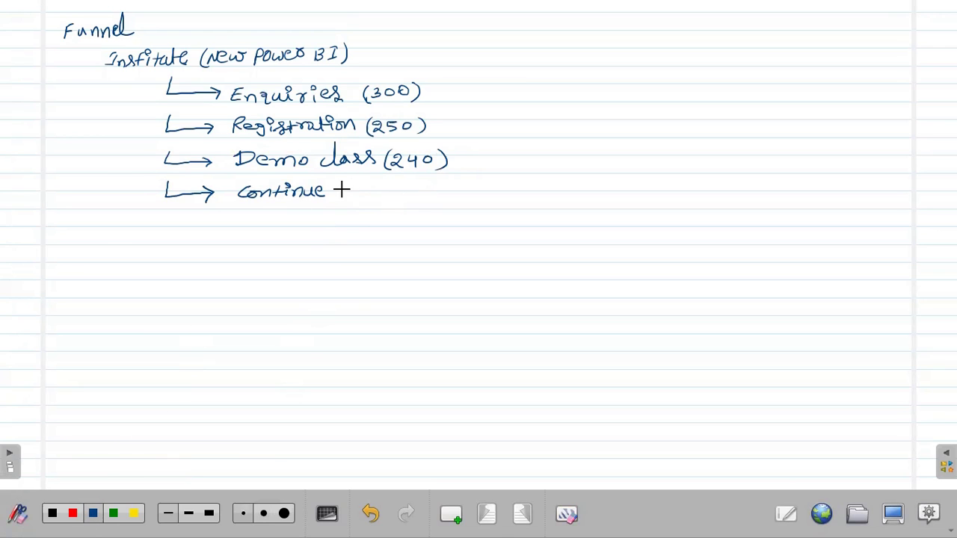
{"action": "left_click_drag", "start_coordinate": [355, 189], "coordinate": [404, 208]}
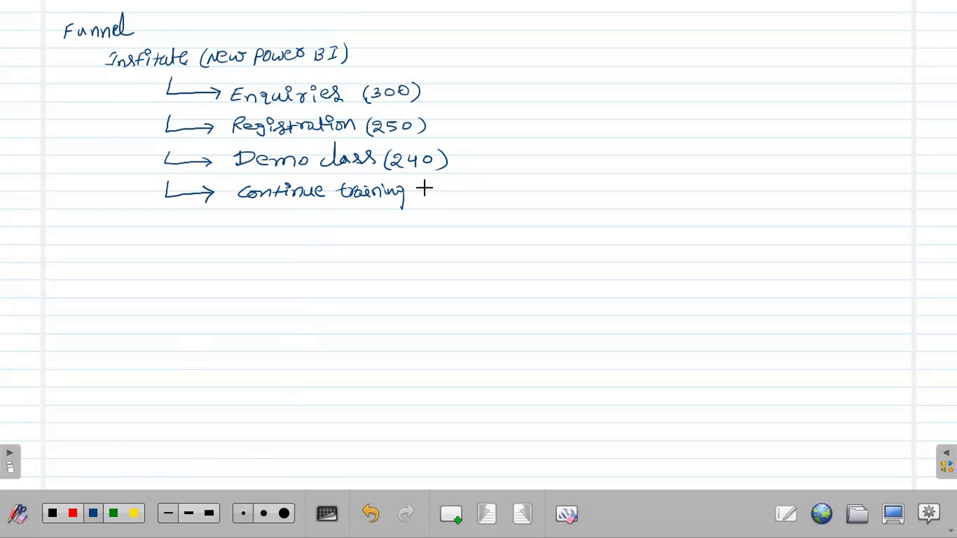
Add the count "(220)" and the note "started actual" after the continue training stage
{"action": "left_click_drag", "start_coordinate": [426, 190], "coordinate": [434, 200]}
{"action": "left_click_drag", "start_coordinate": [458, 184], "coordinate": [469, 200]}
{"action": "left_click_drag", "start_coordinate": [419, 181], "coordinate": [416, 202]}
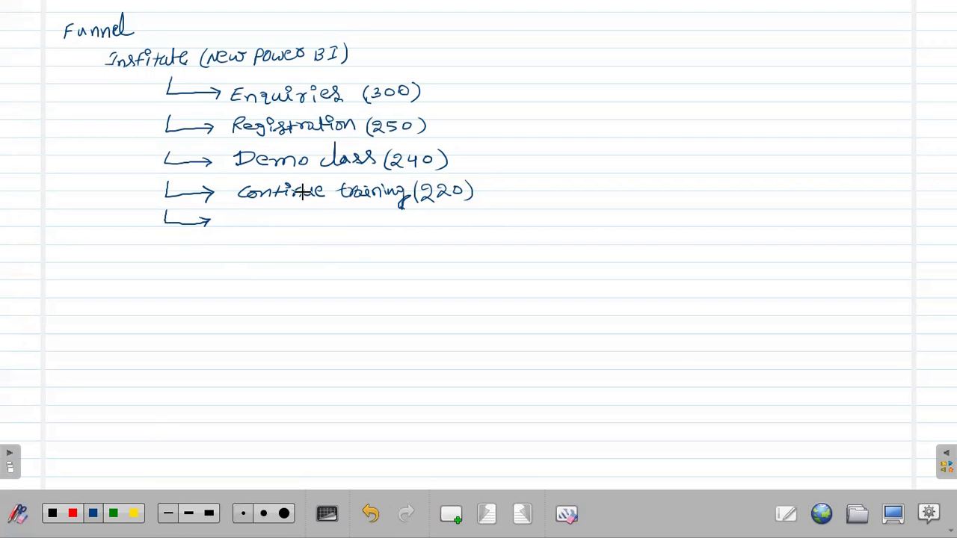
{"action": "mouse_move", "coordinate": [499, 182]}
{"action": "left_mouse_down"}
{"action": "mouse_move", "coordinate": [491, 194]}
{"action": "mouse_move", "coordinate": [546, 193]}
{"action": "left_mouse_up"}
{"action": "left_click_drag", "start_coordinate": [555, 189], "coordinate": [556, 176]}
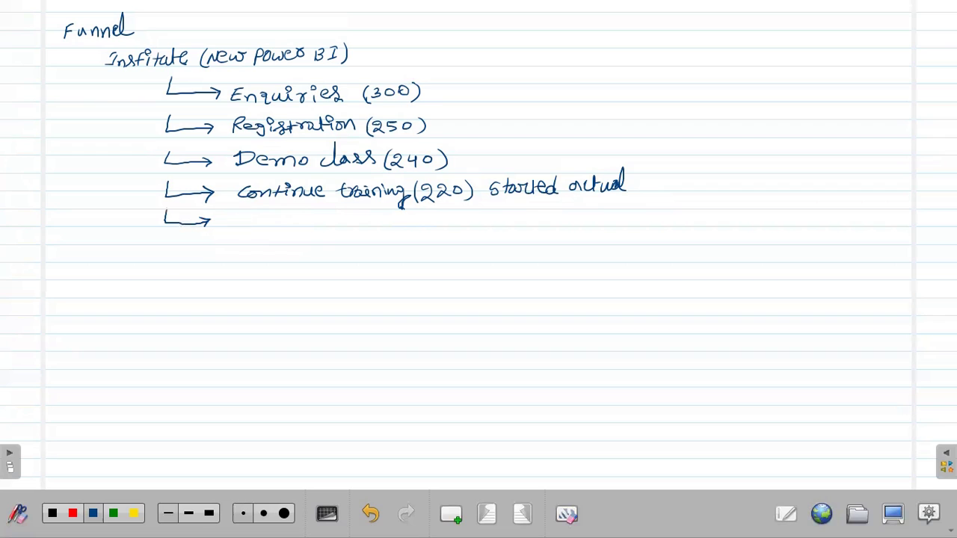
Write the last two arrowed stages, "middle training (180)" and "end of training (160)"
{"action": "mouse_move", "coordinate": [269, 221]}
{"action": "left_mouse_down"}
{"action": "mouse_move", "coordinate": [380, 221]}
{"action": "mouse_move", "coordinate": [406, 237]}
{"action": "left_mouse_up"}
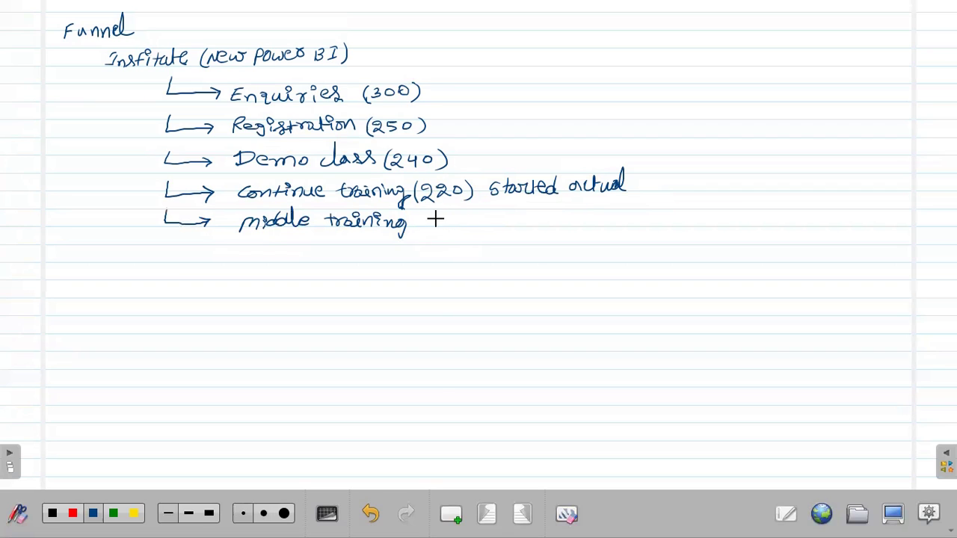
{"action": "mouse_move", "coordinate": [436, 214]}
{"action": "left_mouse_down"}
{"action": "mouse_move", "coordinate": [437, 230]}
{"action": "mouse_move", "coordinate": [476, 229]}
{"action": "left_mouse_up"}
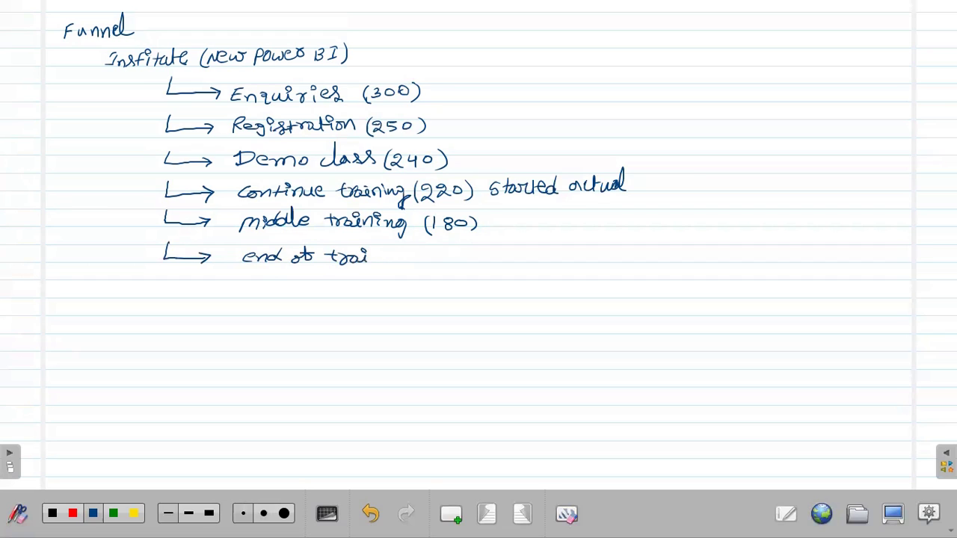
{"action": "mouse_move", "coordinate": [384, 254]}
{"action": "left_mouse_down"}
{"action": "mouse_move", "coordinate": [391, 267]}
{"action": "mouse_move", "coordinate": [472, 254]}
{"action": "mouse_move", "coordinate": [485, 266]}
{"action": "left_mouse_up"}
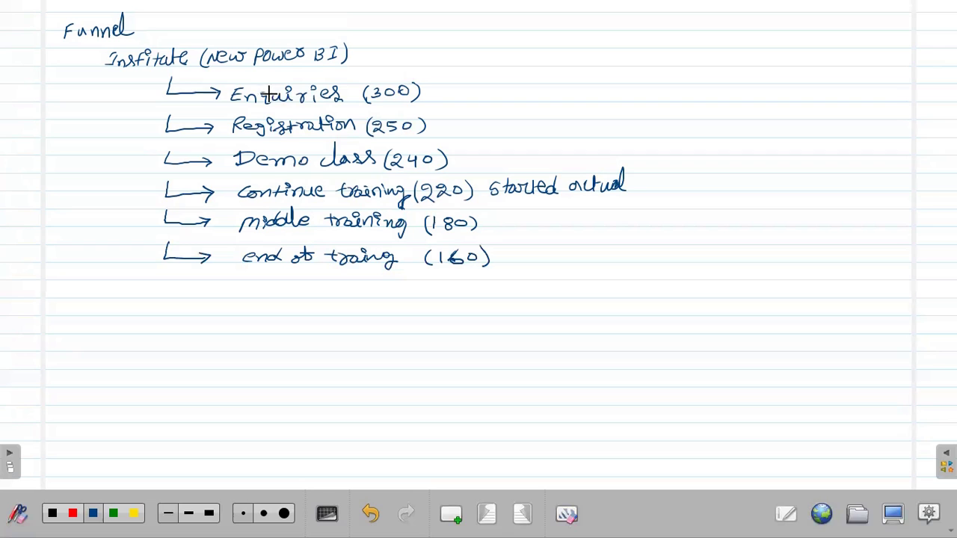
Draw a curly brace spanning all six stages and label it "process to take and complete a training"
{"action": "mouse_move", "coordinate": [150, 78]}
{"action": "left_mouse_down"}
{"action": "mouse_move", "coordinate": [130, 138]}
{"action": "mouse_move", "coordinate": [131, 257]}
{"action": "mouse_move", "coordinate": [148, 273]}
{"action": "left_mouse_up"}
{"action": "left_click_drag", "start_coordinate": [68, 134], "coordinate": [70, 139]}
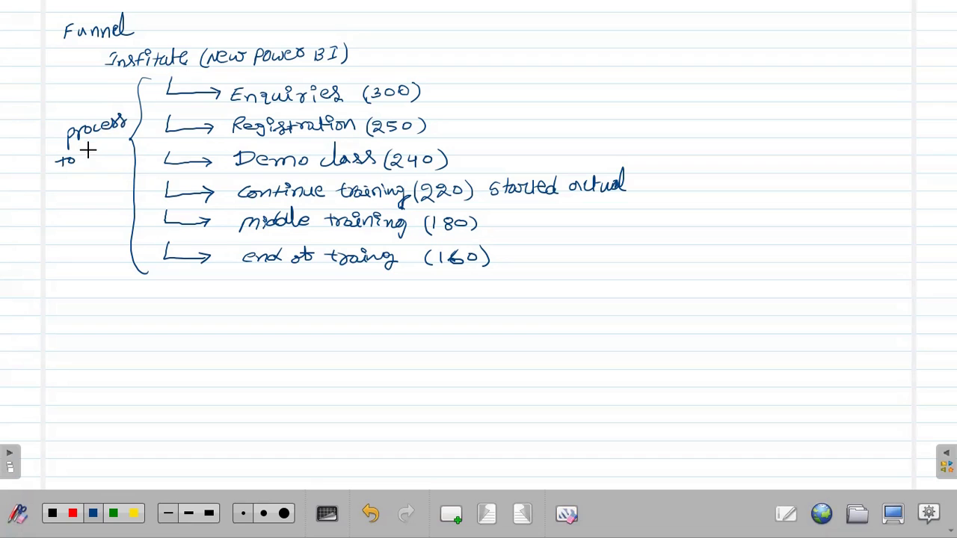
{"action": "left_click_drag", "start_coordinate": [116, 147], "coordinate": [124, 145]}
{"action": "left_click_drag", "start_coordinate": [66, 184], "coordinate": [96, 188]}
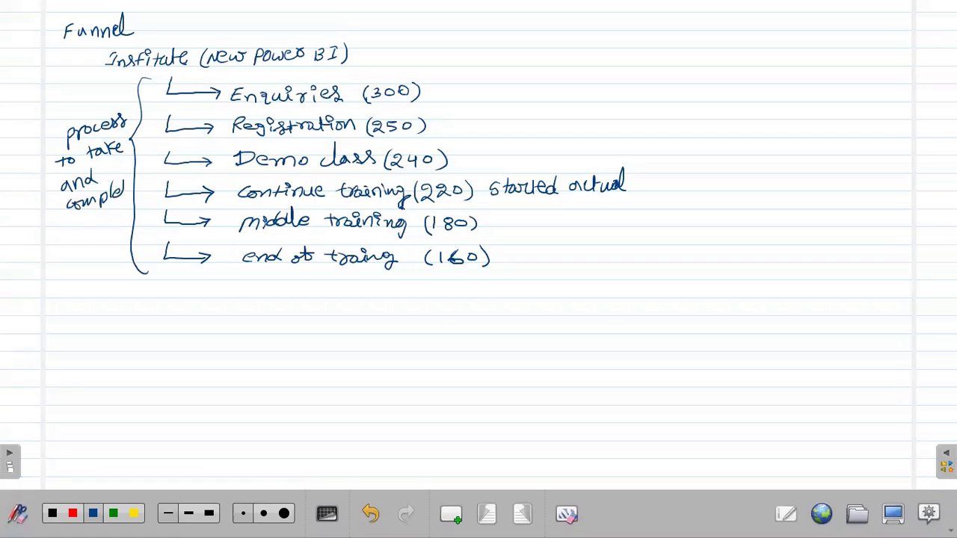
{"action": "mouse_move", "coordinate": [66, 226]}
{"action": "left_mouse_down"}
{"action": "mouse_move", "coordinate": [112, 224]}
{"action": "mouse_move", "coordinate": [141, 205]}
{"action": "mouse_move", "coordinate": [113, 223]}
{"action": "left_mouse_up"}
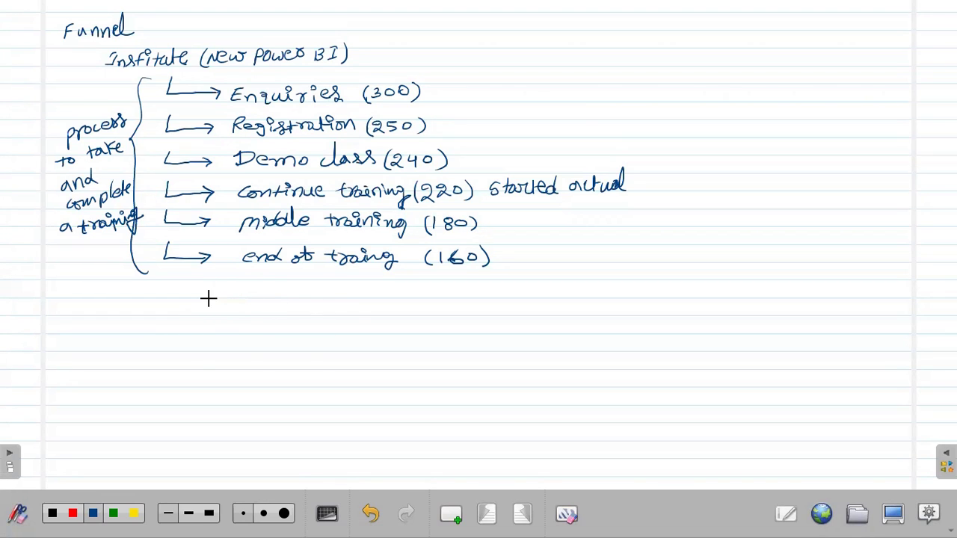
Sketch the widest funnel bar below the stage list, write 300 inside it and label it "Enquiries"
{"action": "left_click_drag", "start_coordinate": [237, 299], "coordinate": [540, 301]}
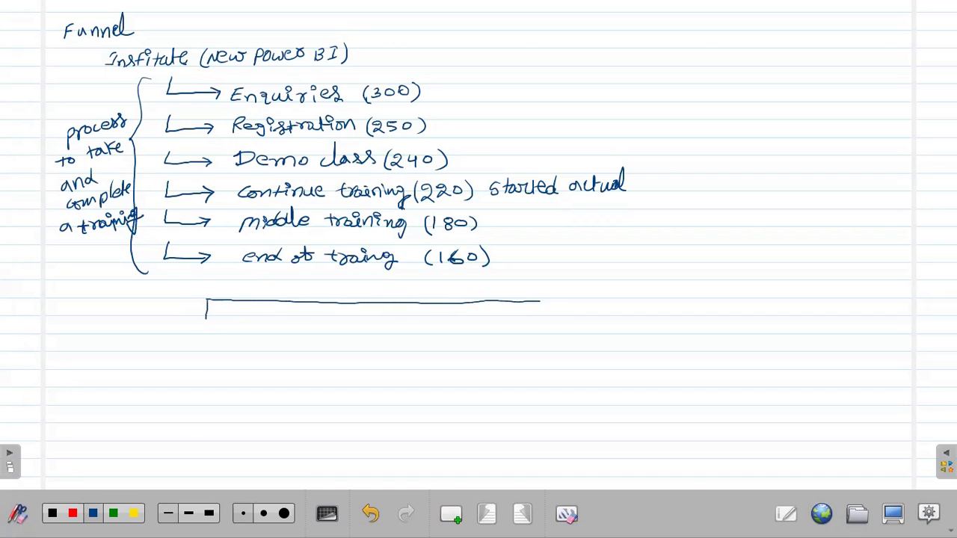
{"action": "left_click_drag", "start_coordinate": [264, 332], "coordinate": [537, 339]}
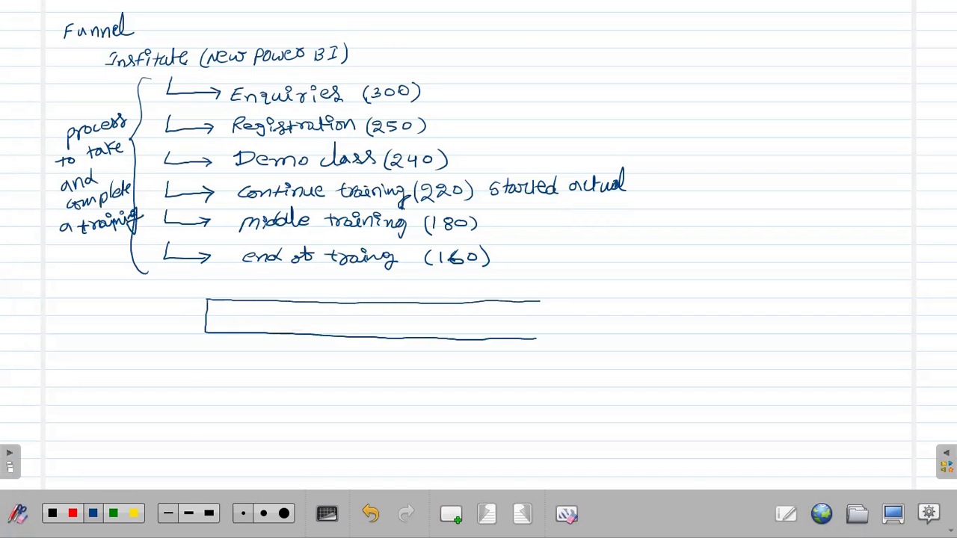
{"action": "left_click_drag", "start_coordinate": [532, 301], "coordinate": [547, 302]}
{"action": "left_click_drag", "start_coordinate": [360, 313], "coordinate": [359, 312]}
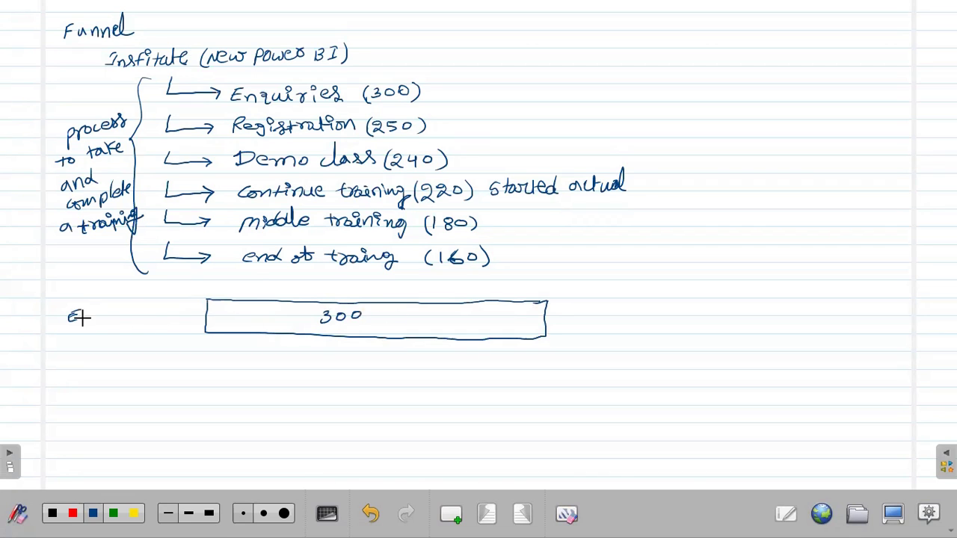
{"action": "left_click_drag", "start_coordinate": [98, 314], "coordinate": [161, 321]}
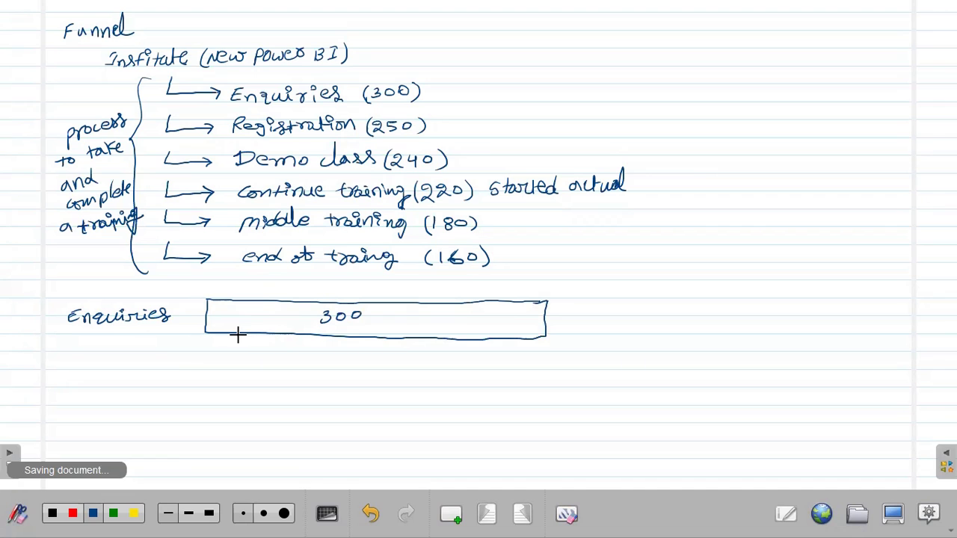
Draw a narrower bar directly under the Enquiries bar, write 250 inside and label it "Registration"
{"action": "mouse_move", "coordinate": [234, 348]}
{"action": "left_mouse_down"}
{"action": "mouse_move", "coordinate": [233, 359]}
{"action": "mouse_move", "coordinate": [502, 363]}
{"action": "left_mouse_up"}
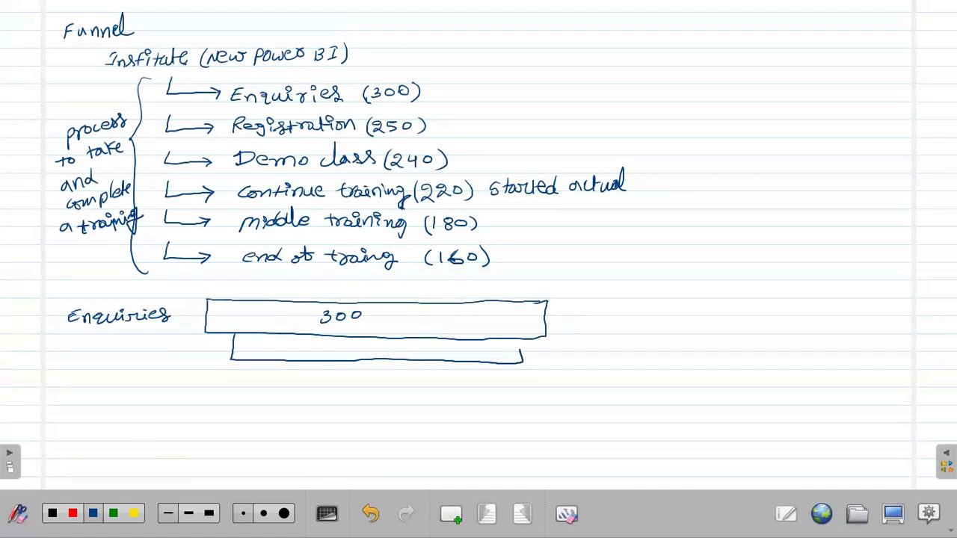
{"action": "mouse_move", "coordinate": [338, 346]}
{"action": "left_mouse_down"}
{"action": "mouse_move", "coordinate": [353, 344]}
{"action": "mouse_move", "coordinate": [351, 354]}
{"action": "left_mouse_up"}
{"action": "left_click_drag", "start_coordinate": [374, 344], "coordinate": [373, 345]}
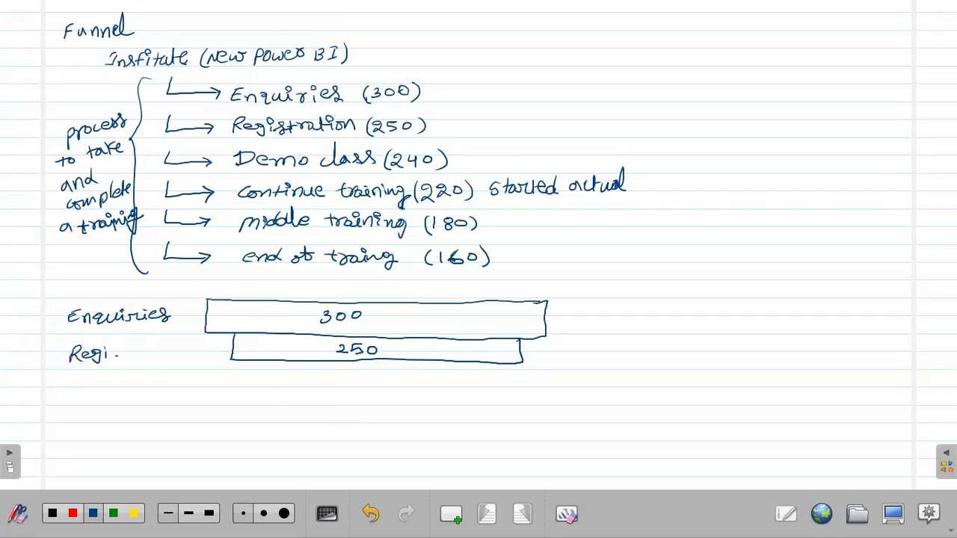
{"action": "left_click_drag", "start_coordinate": [125, 344], "coordinate": [126, 361]}
{"action": "left_click_drag", "start_coordinate": [121, 351], "coordinate": [182, 355]}
Draw a slightly narrower third bar containing 240 and label it "Demo class"
{"action": "mouse_move", "coordinate": [234, 337]}
{"action": "left_mouse_down"}
{"action": "mouse_move", "coordinate": [235, 365]}
{"action": "mouse_move", "coordinate": [359, 382]}
{"action": "left_mouse_up"}
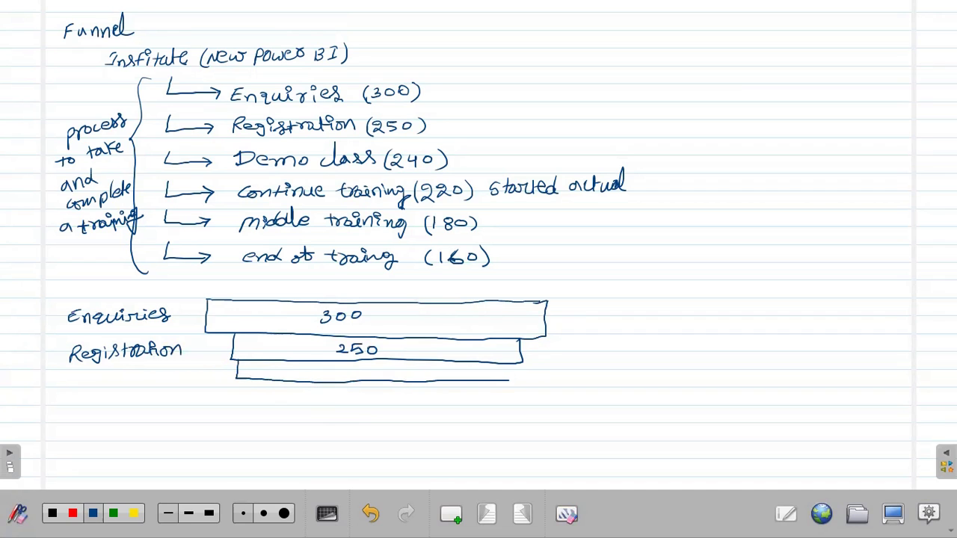
{"action": "left_click_drag", "start_coordinate": [348, 371], "coordinate": [365, 378]}
{"action": "left_click_drag", "start_coordinate": [384, 365], "coordinate": [384, 365]}
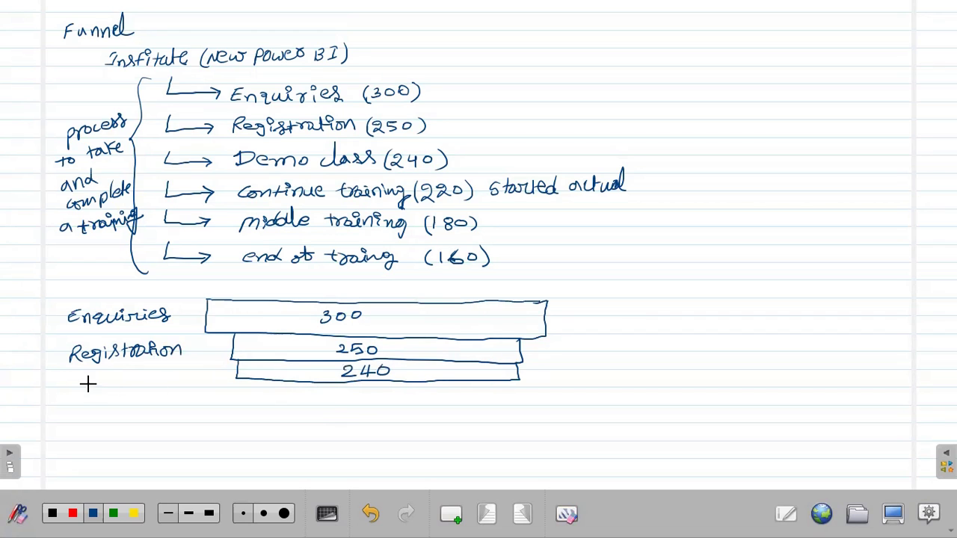
{"action": "left_click_drag", "start_coordinate": [98, 382], "coordinate": [190, 383]}
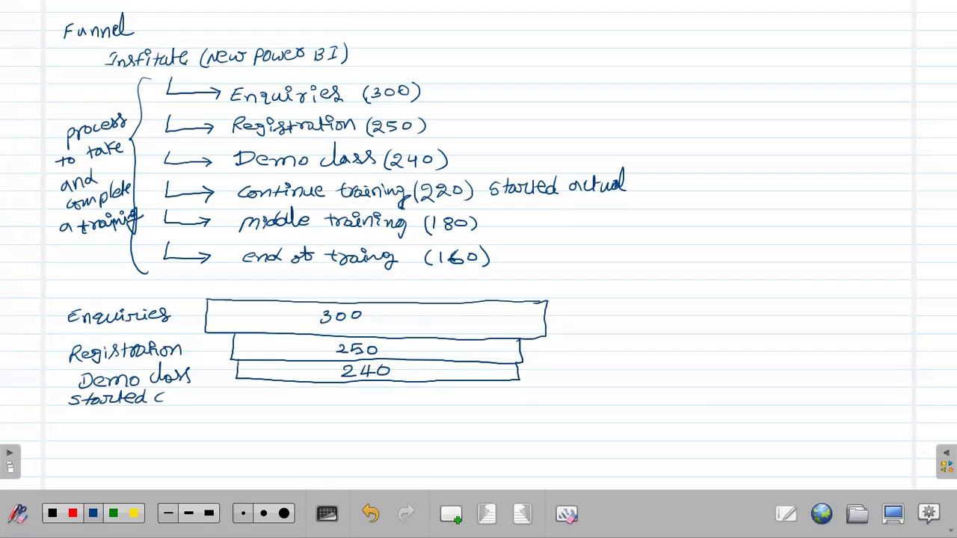
Label the fourth funnel row "started training", correcting its second word, and draw its narrower bar containing 220
{"action": "left_click_drag", "start_coordinate": [204, 395], "coordinate": [200, 403]}
{"action": "left_click_drag", "start_coordinate": [206, 400], "coordinate": [217, 399]}
{"action": "mouse_move", "coordinate": [192, 398]}
{"action": "left_mouse_down"}
{"action": "mouse_move", "coordinate": [198, 391]}
{"action": "mouse_move", "coordinate": [166, 396]}
{"action": "mouse_move", "coordinate": [203, 393]}
{"action": "left_mouse_up"}
{"action": "left_click", "coordinate": [89, 516]}
{"action": "mouse_move", "coordinate": [177, 395]}
{"action": "left_mouse_down"}
{"action": "mouse_move", "coordinate": [182, 402]}
{"action": "mouse_move", "coordinate": [197, 390]}
{"action": "mouse_move", "coordinate": [202, 423]}
{"action": "left_mouse_up"}
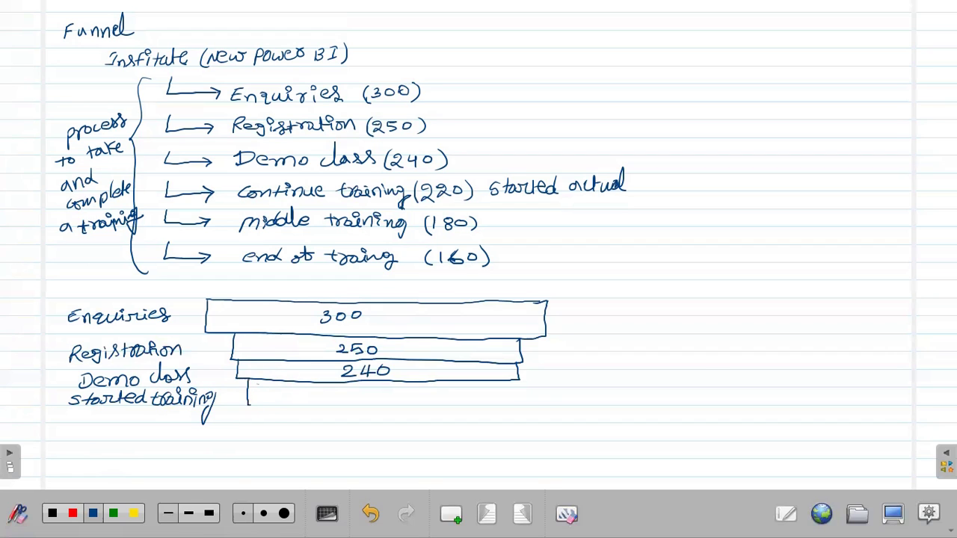
{"action": "left_click_drag", "start_coordinate": [338, 409], "coordinate": [432, 408]}
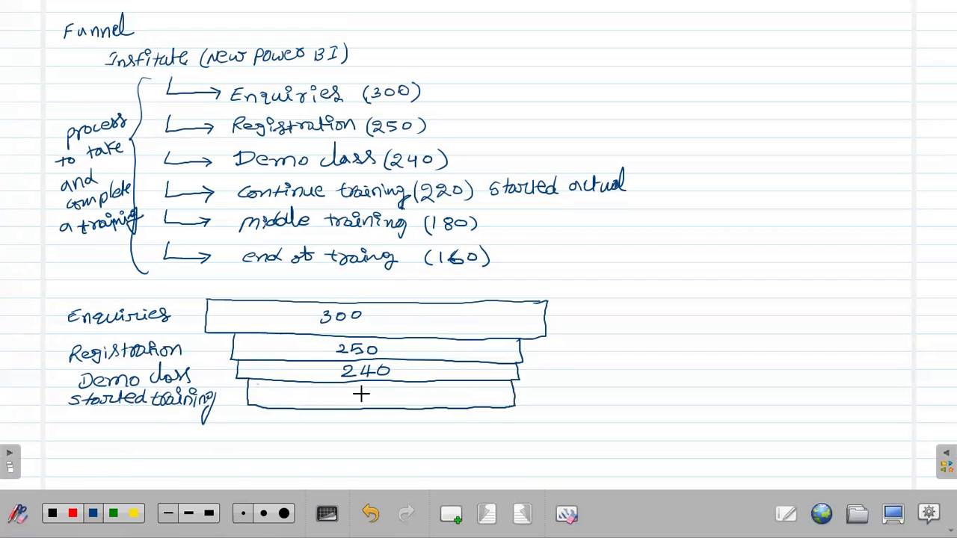
{"action": "left_click_drag", "start_coordinate": [351, 391], "coordinate": [378, 398]}
{"action": "left_click_drag", "start_coordinate": [388, 389], "coordinate": [387, 389]}
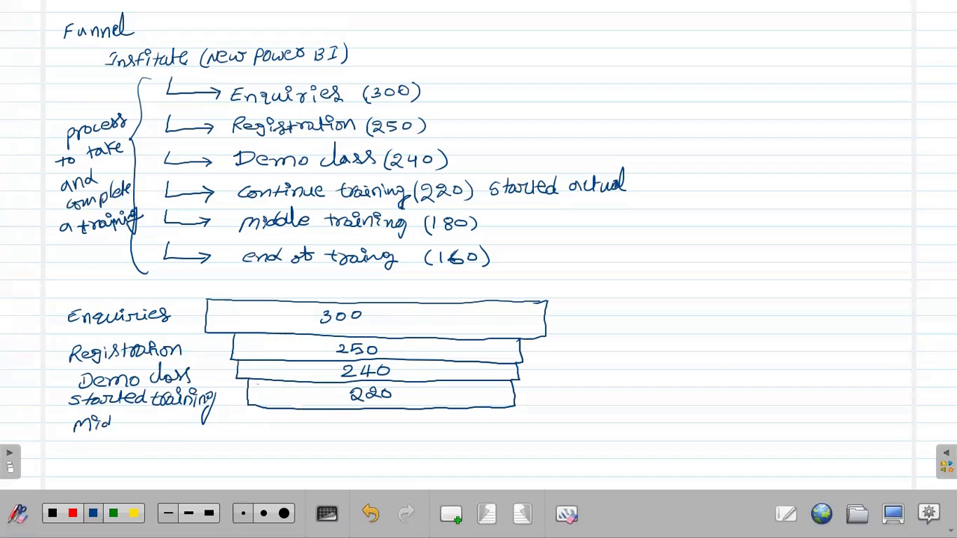
Complete the fifth funnel row's label as "Middle of traing" and draw its narrower bar containing 180
{"action": "left_click_drag", "start_coordinate": [133, 425], "coordinate": [151, 426]}
{"action": "mouse_move", "coordinate": [162, 419]}
{"action": "left_mouse_down"}
{"action": "mouse_move", "coordinate": [158, 430]}
{"action": "mouse_move", "coordinate": [187, 421]}
{"action": "left_mouse_up"}
{"action": "left_click_drag", "start_coordinate": [188, 417], "coordinate": [222, 438]}
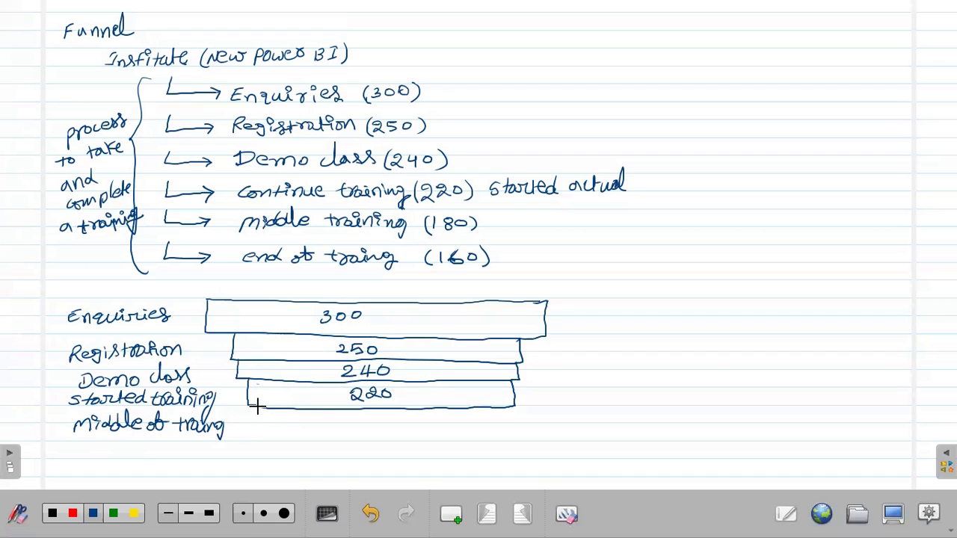
{"action": "left_click_drag", "start_coordinate": [311, 438], "coordinate": [408, 440]}
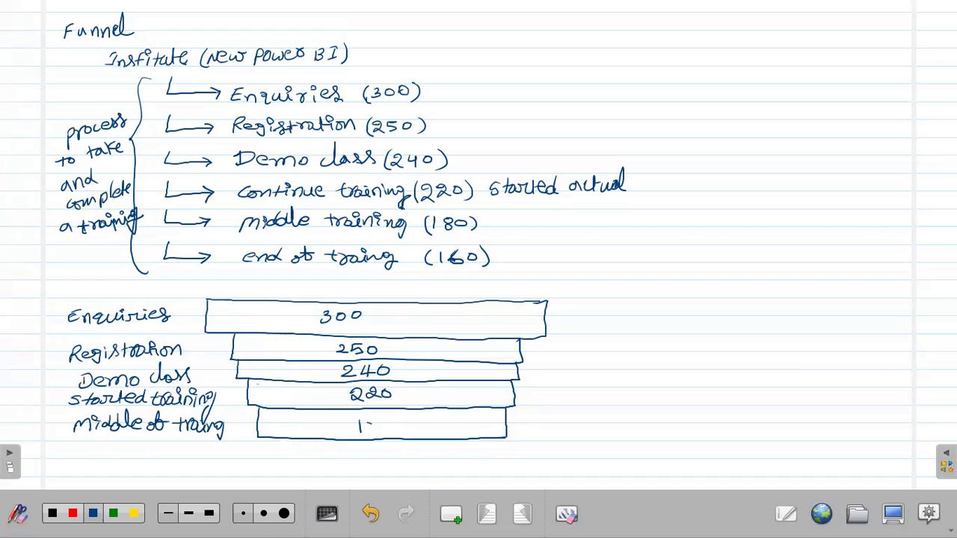
{"action": "left_click_drag", "start_coordinate": [381, 420], "coordinate": [383, 420]}
Add the narrowest bar containing 160, labelled "end of the traing", and bracket the whole sketch with the caption "Funnel chart"
{"action": "mouse_move", "coordinate": [144, 447]}
{"action": "left_mouse_down"}
{"action": "mouse_move", "coordinate": [179, 456]}
{"action": "mouse_move", "coordinate": [192, 447]}
{"action": "mouse_move", "coordinate": [219, 465]}
{"action": "left_mouse_up"}
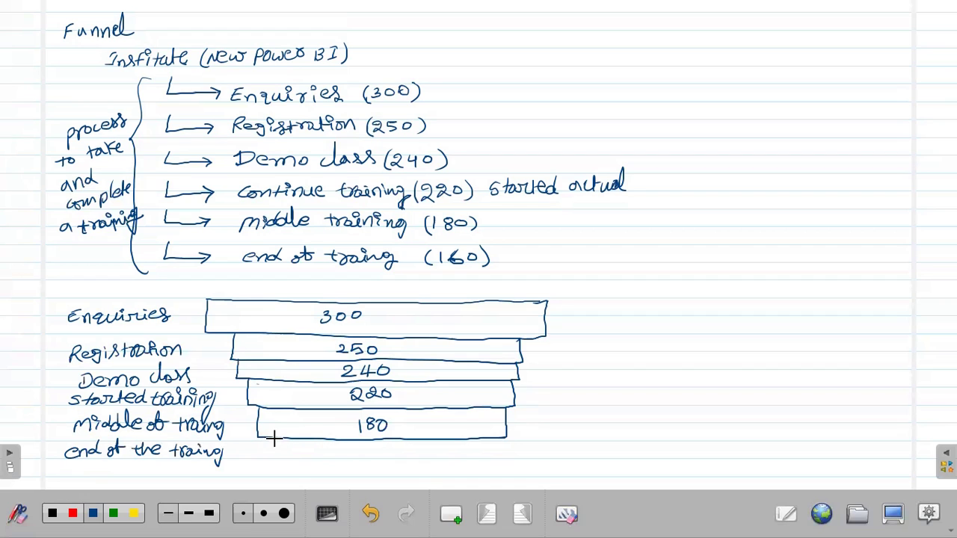
{"action": "left_click_drag", "start_coordinate": [284, 459], "coordinate": [387, 459]}
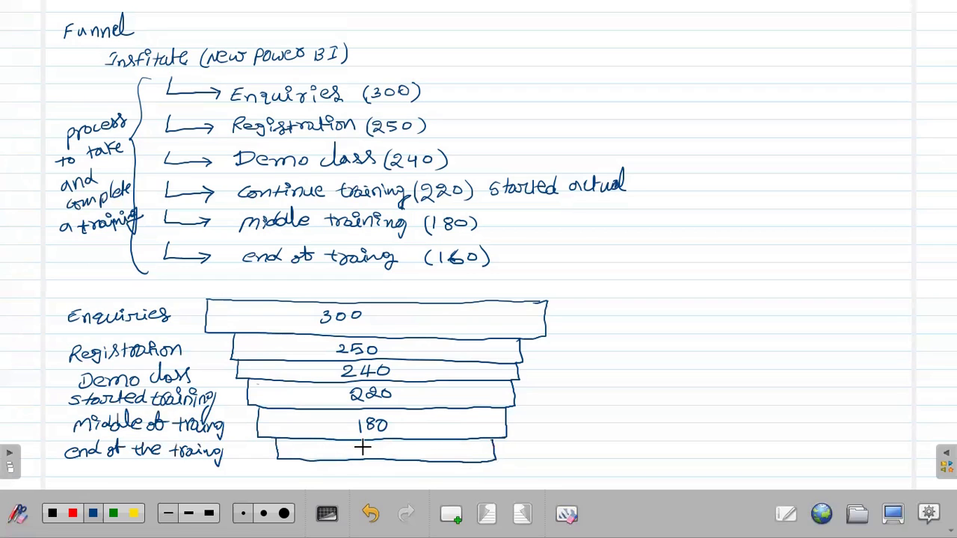
{"action": "mouse_move", "coordinate": [381, 442]}
{"action": "left_mouse_down"}
{"action": "mouse_move", "coordinate": [376, 452]}
{"action": "mouse_move", "coordinate": [393, 443]}
{"action": "left_mouse_up"}
{"action": "left_click_drag", "start_coordinate": [588, 347], "coordinate": [590, 425]}
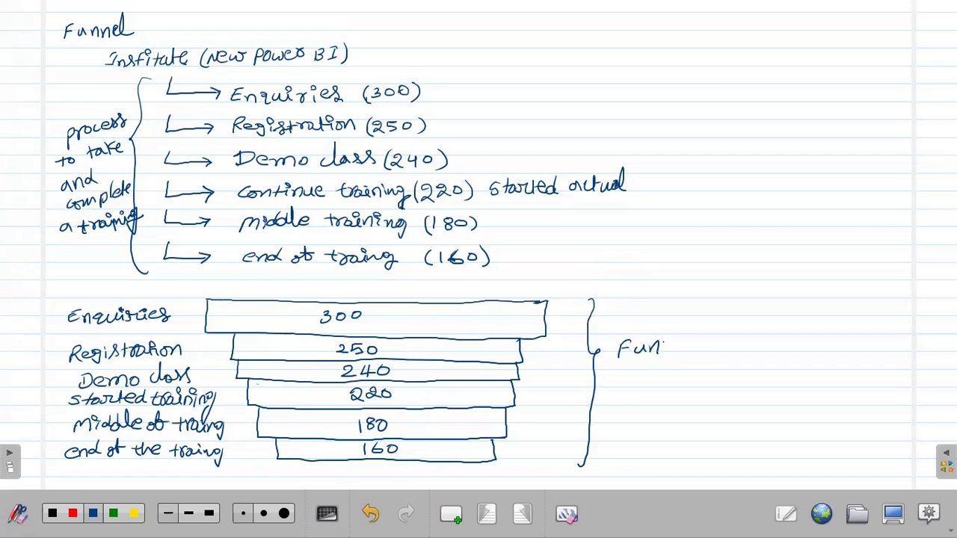
{"action": "left_click_drag", "start_coordinate": [674, 349], "coordinate": [740, 345]}
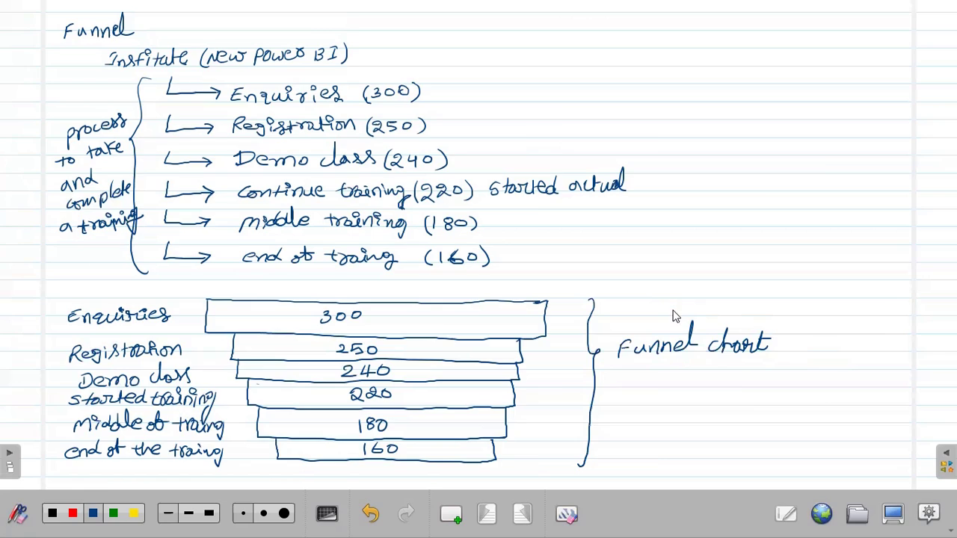
Switch to Windows Explorer and open StudentsEnrollJoin.xlsx from the Desktop\10_1\Practice\Soruce folder in Excel
{"action": "key", "text": "super+d"}
{"action": "right_click", "coordinate": [539, 525]}
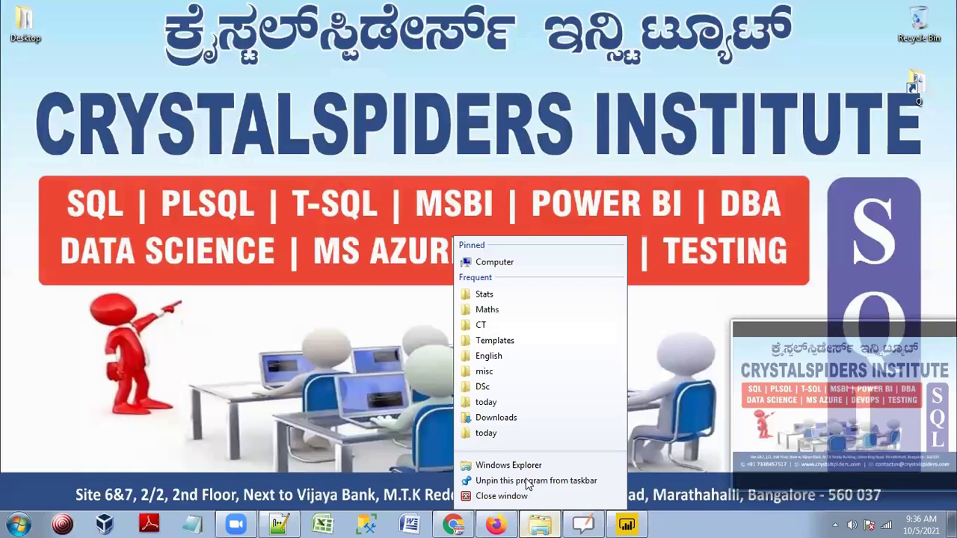
{"action": "left_click", "coordinate": [508, 465]}
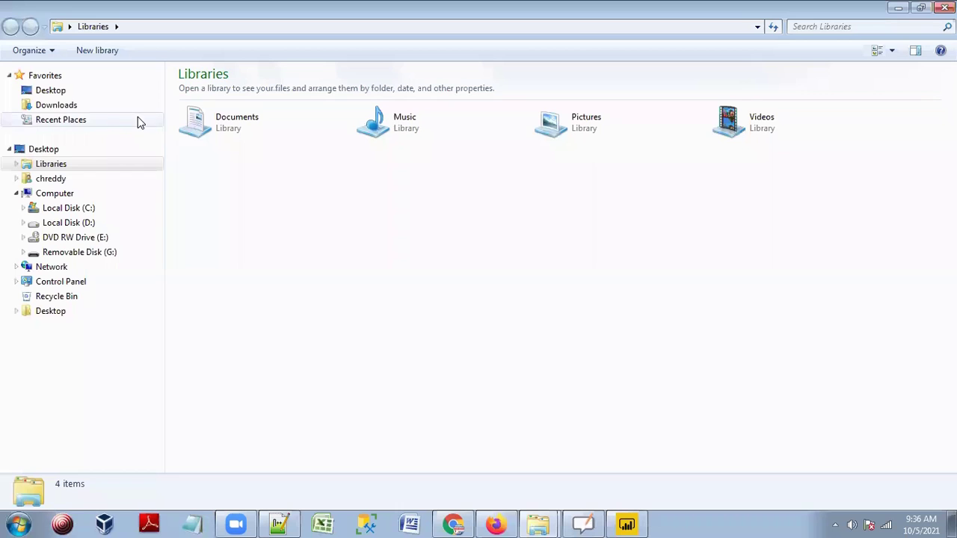
{"action": "left_click", "coordinate": [98, 90]}
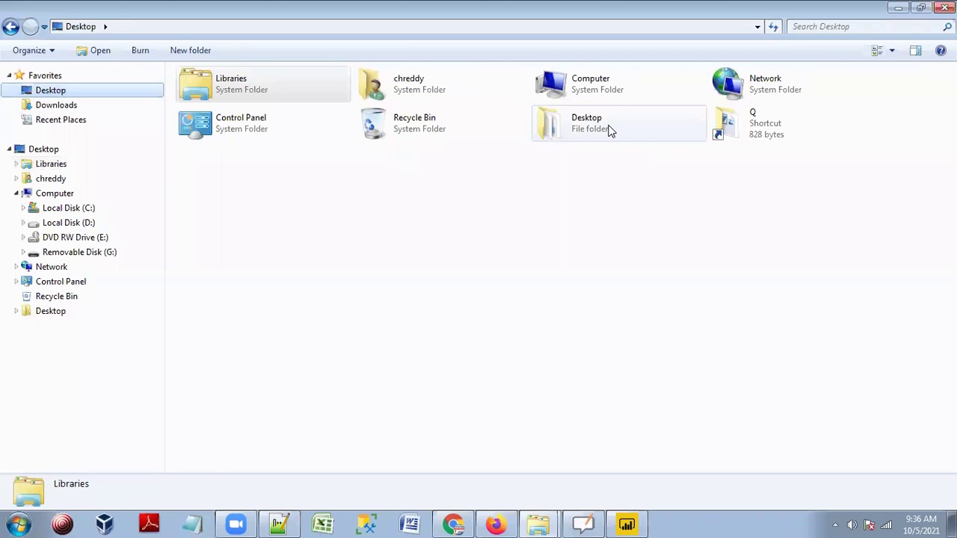
{"action": "double_click", "coordinate": [609, 131]}
{"action": "double_click", "coordinate": [237, 194]}
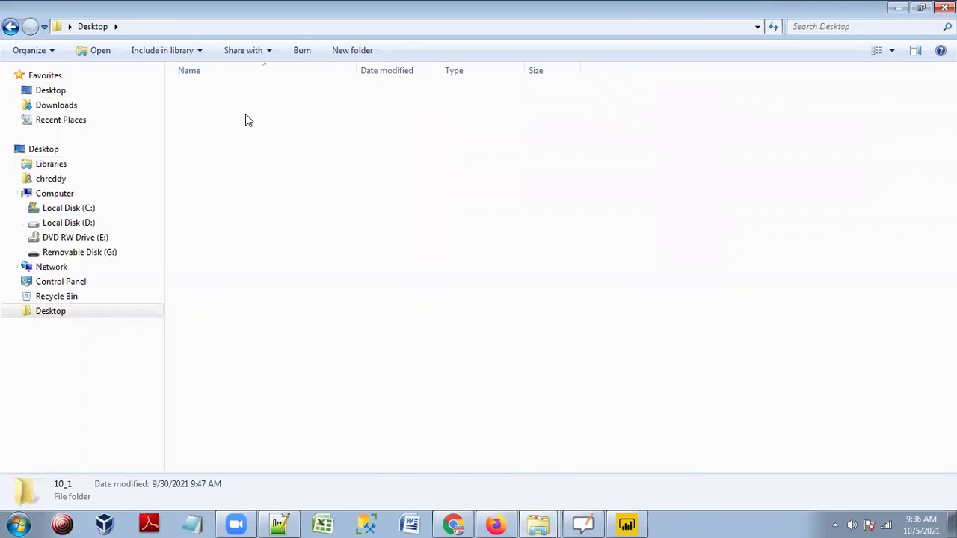
{"action": "double_click", "coordinate": [240, 94]}
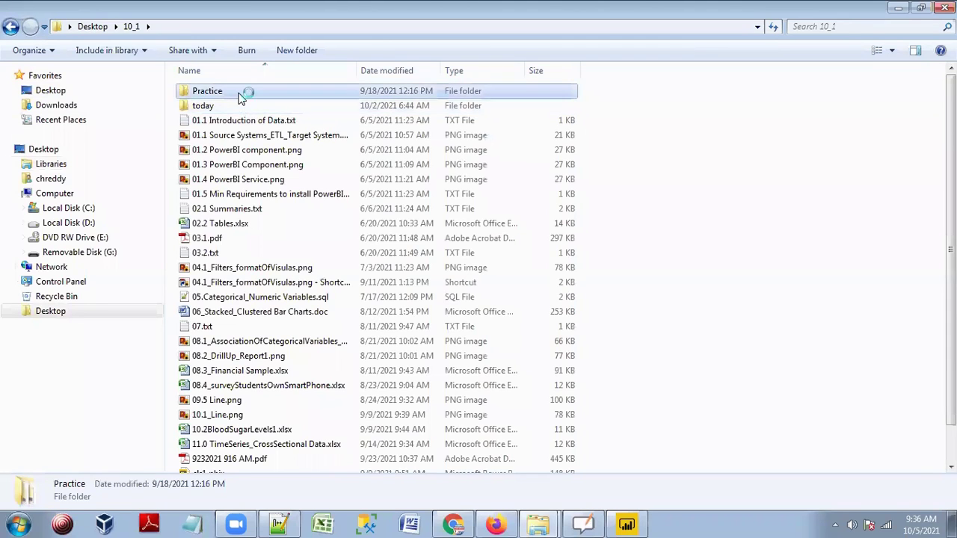
{"action": "double_click", "coordinate": [233, 108]}
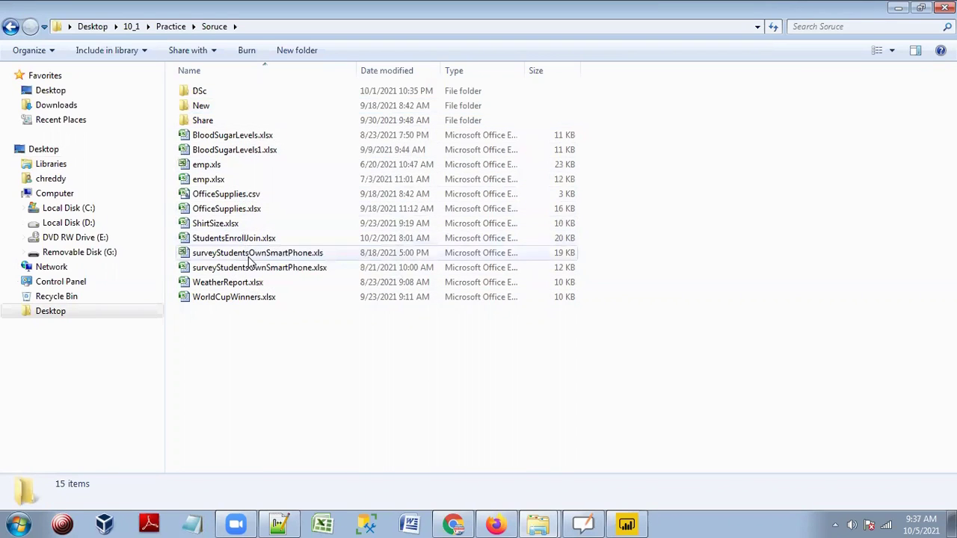
{"action": "left_click", "coordinate": [271, 241]}
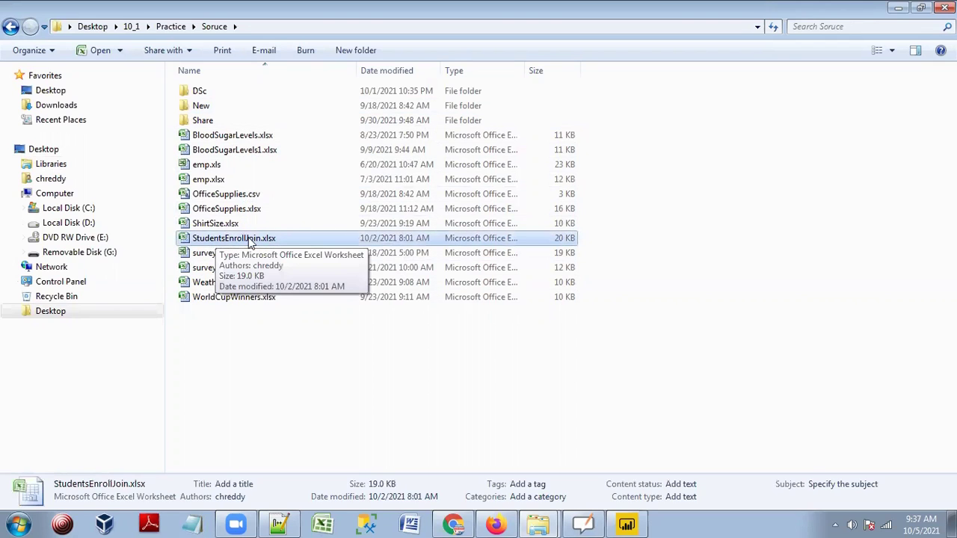
{"action": "double_click", "coordinate": [293, 238]}
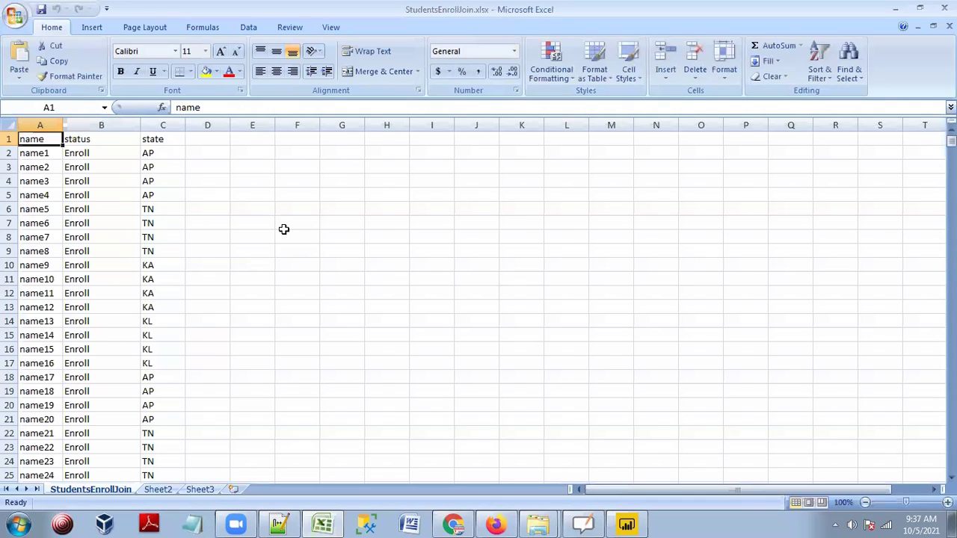
Review the student rows and replace every AP in the worksheet with SQL
{"action": "left_click_drag", "start_coordinate": [42, 154], "coordinate": [32, 302]}
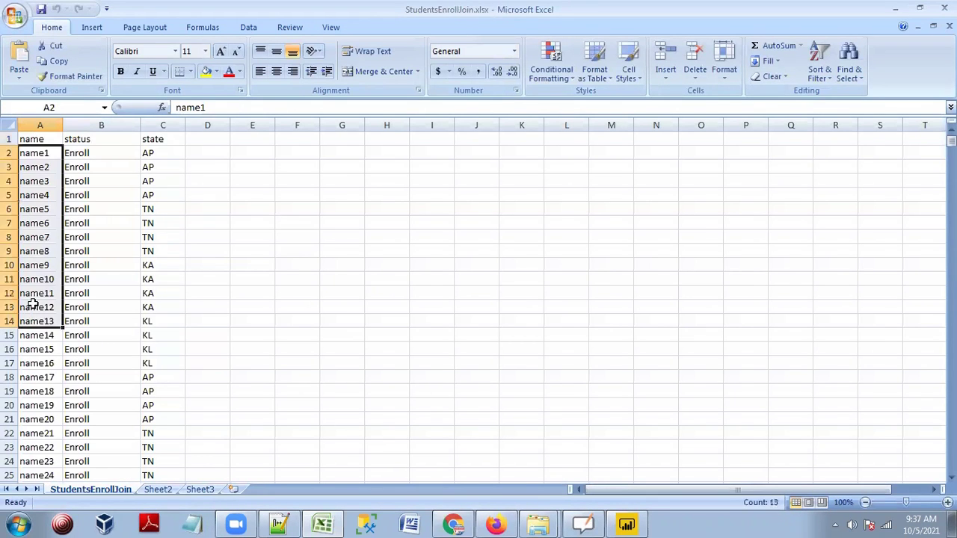
{"action": "left_click", "coordinate": [35, 153]}
{"action": "scroll", "coordinate": [187, 249], "scroll_direction": "down", "scroll_amount": 20}
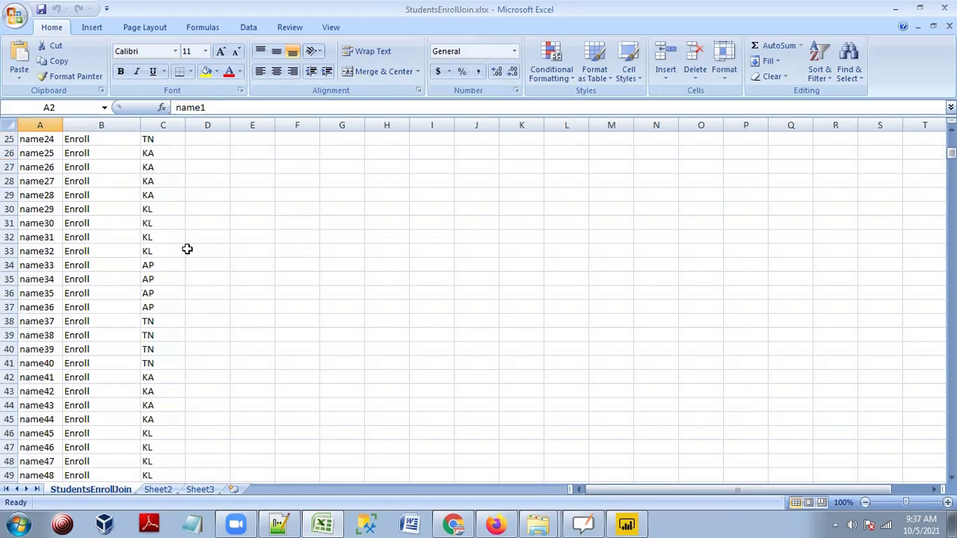
{"action": "scroll", "coordinate": [186, 249], "scroll_direction": "down", "scroll_amount": 7}
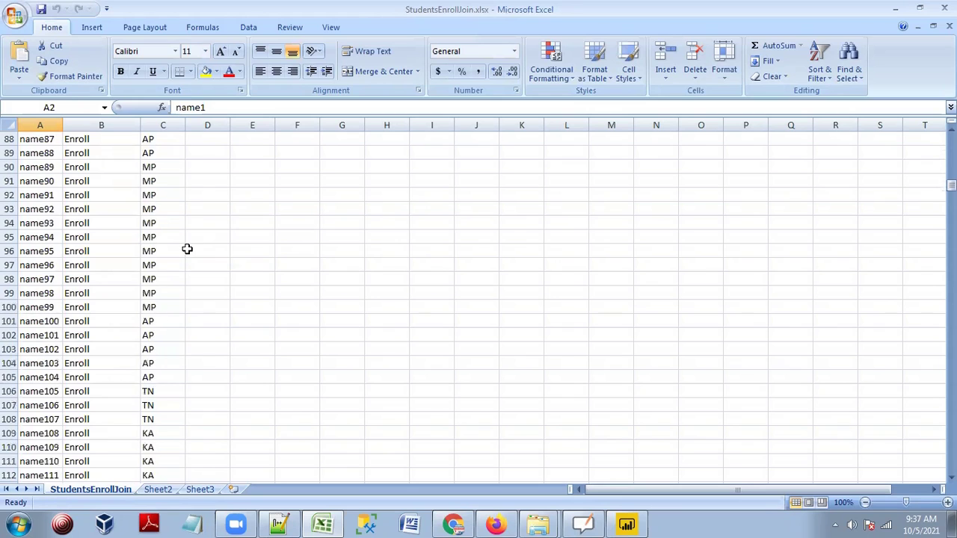
{"action": "scroll", "coordinate": [177, 351], "scroll_direction": "up", "scroll_amount": 20}
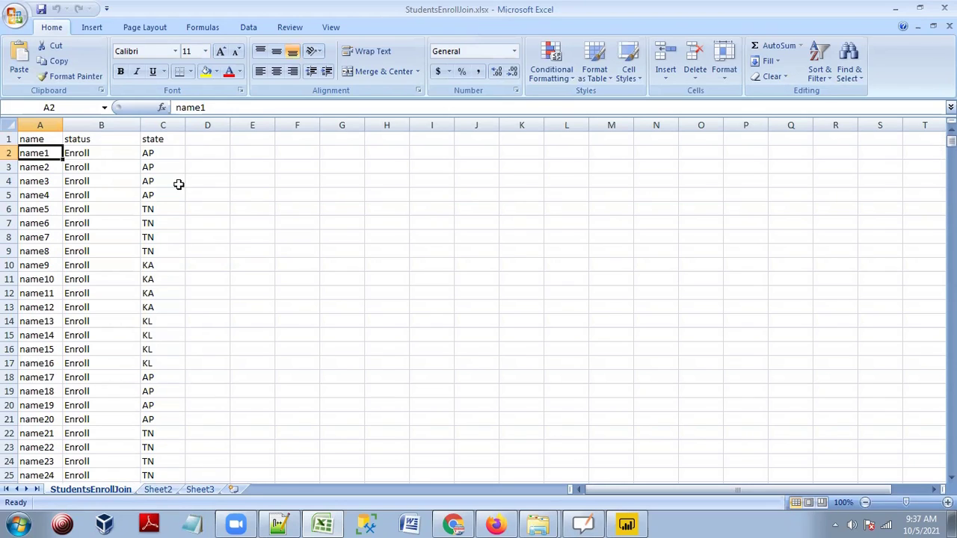
{"action": "left_click", "coordinate": [178, 153]}
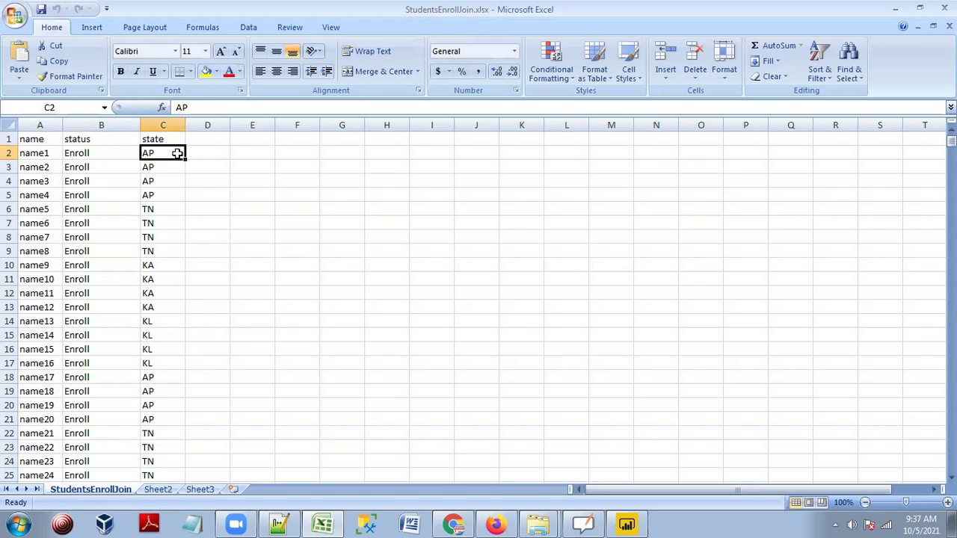
{"action": "key", "text": "ctrl+h"}
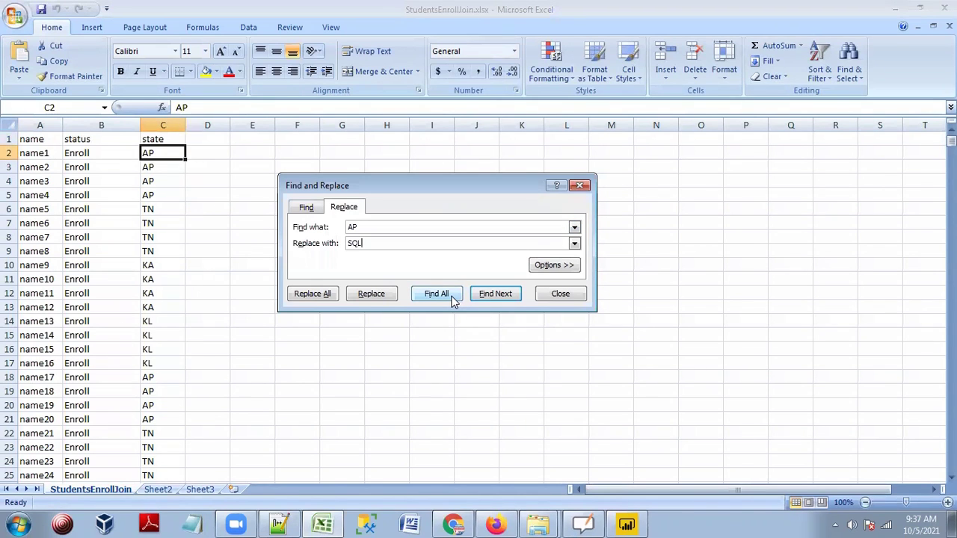
{"action": "left_click", "coordinate": [335, 294]}
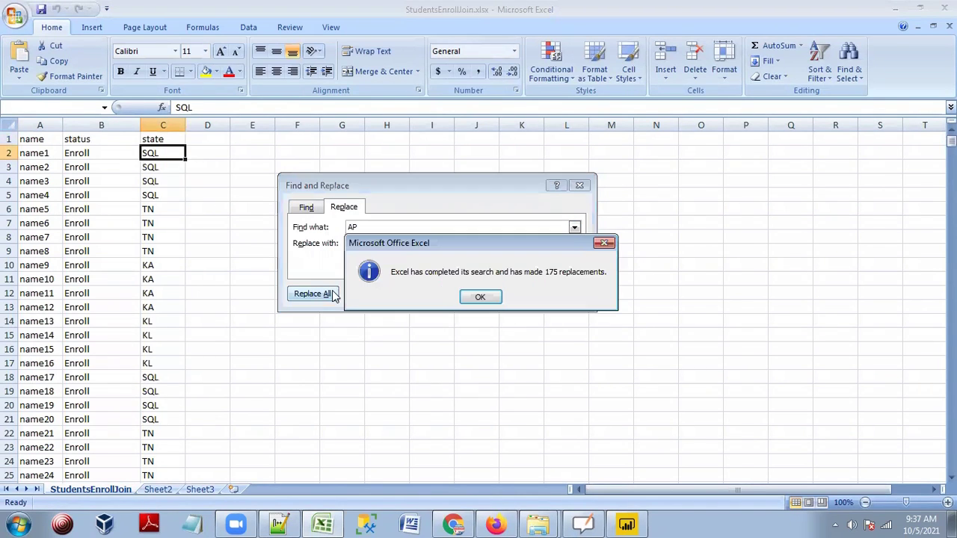
{"action": "left_click", "coordinate": [493, 304]}
Replace every TN in the worksheet with JAVA
{"action": "left_click", "coordinate": [354, 227]}
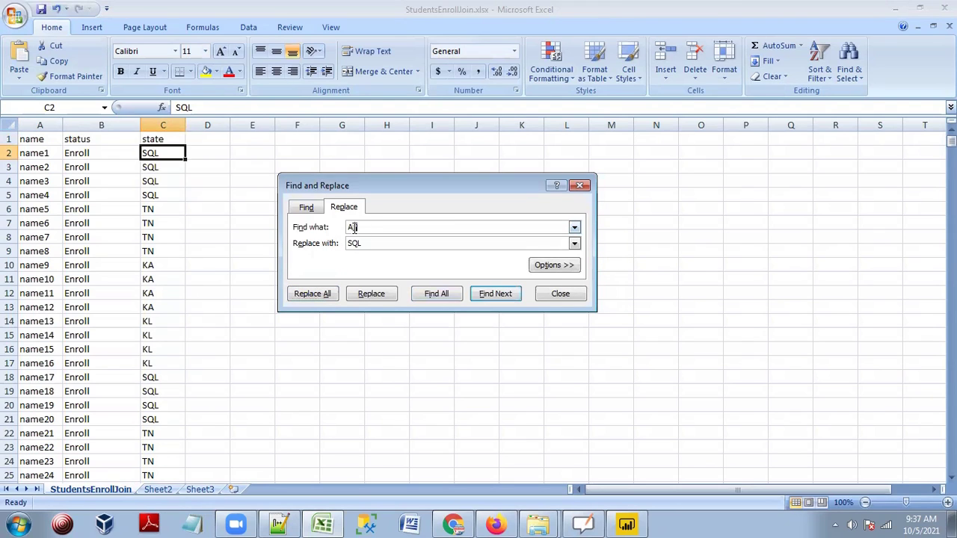
{"action": "double_click", "coordinate": [354, 228]}
{"action": "type", "text": "TN"}
{"action": "key", "text": "Tab"}
{"action": "type", "text": "J"}
{"action": "left_click", "coordinate": [322, 294]}
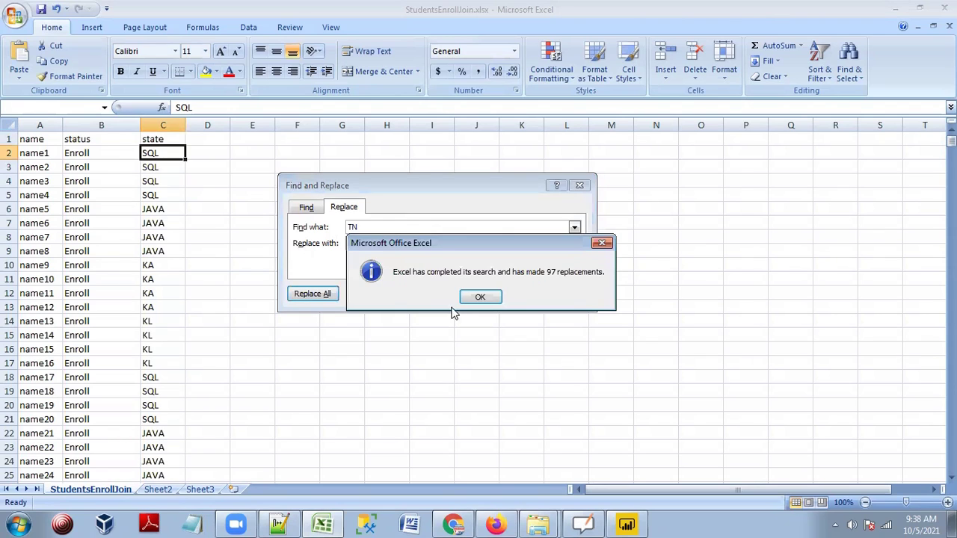
{"action": "left_click", "coordinate": [479, 297]}
Replace every KA in the worksheet with SAP
{"action": "left_click", "coordinate": [370, 229]}
{"action": "left_click_drag", "start_coordinate": [341, 229], "coordinate": [372, 243]}
{"action": "type", "text": "KA"}
{"action": "key", "text": "Tab"}
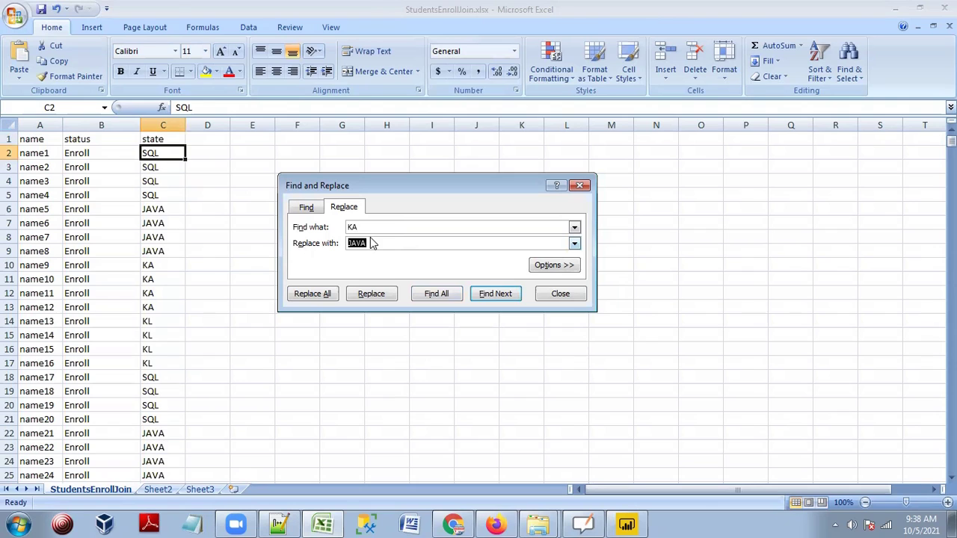
{"action": "type", "text": "SAP"}
{"action": "left_click", "coordinate": [327, 294]}
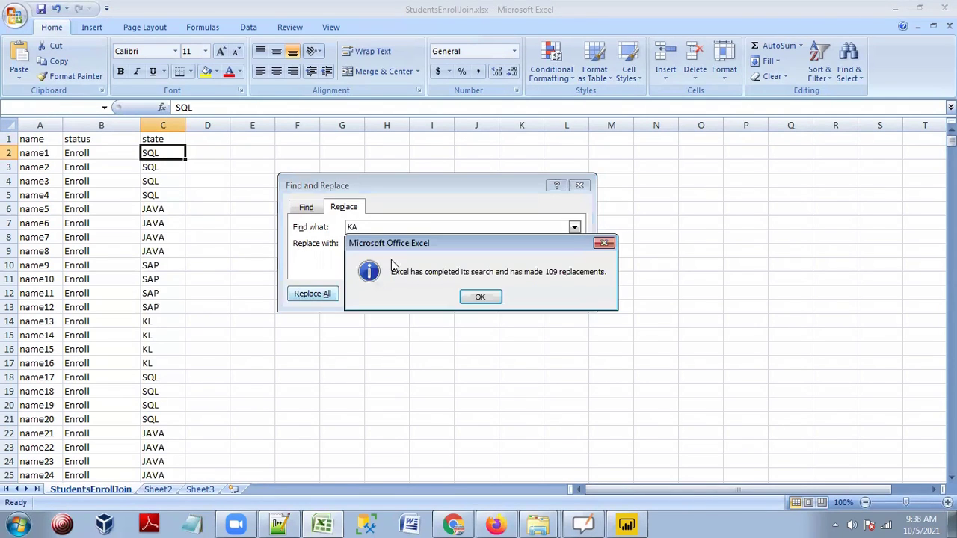
{"action": "left_click", "coordinate": [481, 297]}
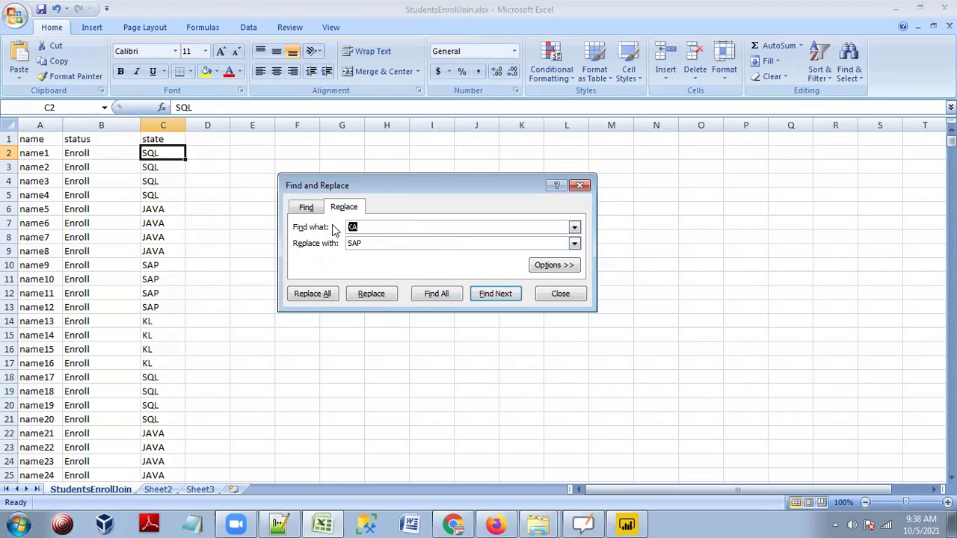
Replace every KL in the worksheet with DBA and close Find and Replace
{"action": "type", "text": "KL"}
{"action": "key", "text": "Tab"}
{"action": "type", "text": "DB"}
{"action": "left_click", "coordinate": [325, 297]}
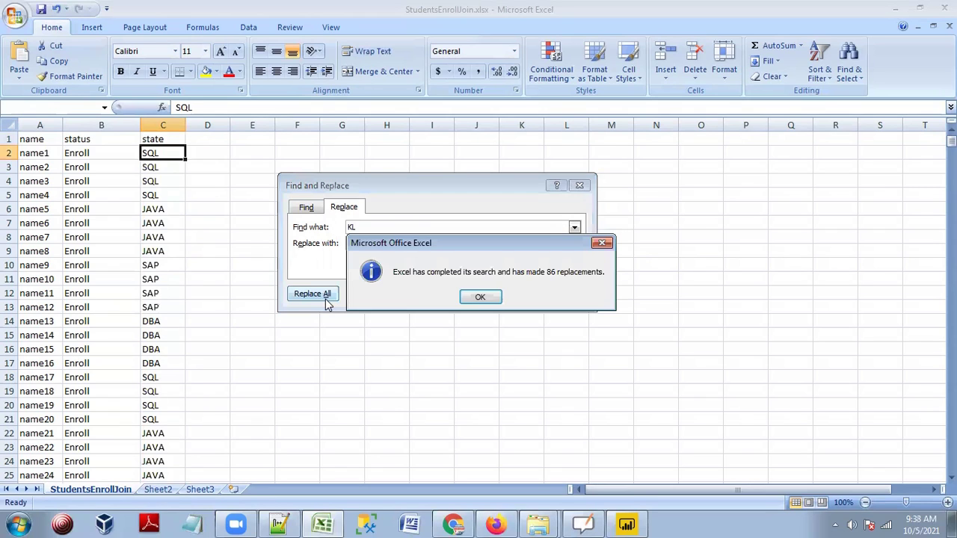
{"action": "left_click", "coordinate": [496, 297]}
{"action": "left_click", "coordinate": [561, 293]}
Find the remaining MP entries in the state column and replace all of them with POWERBI
{"action": "scroll", "coordinate": [169, 277], "scroll_direction": "down", "scroll_amount": 5}
{"action": "scroll", "coordinate": [169, 336], "scroll_direction": "down", "scroll_amount": 20}
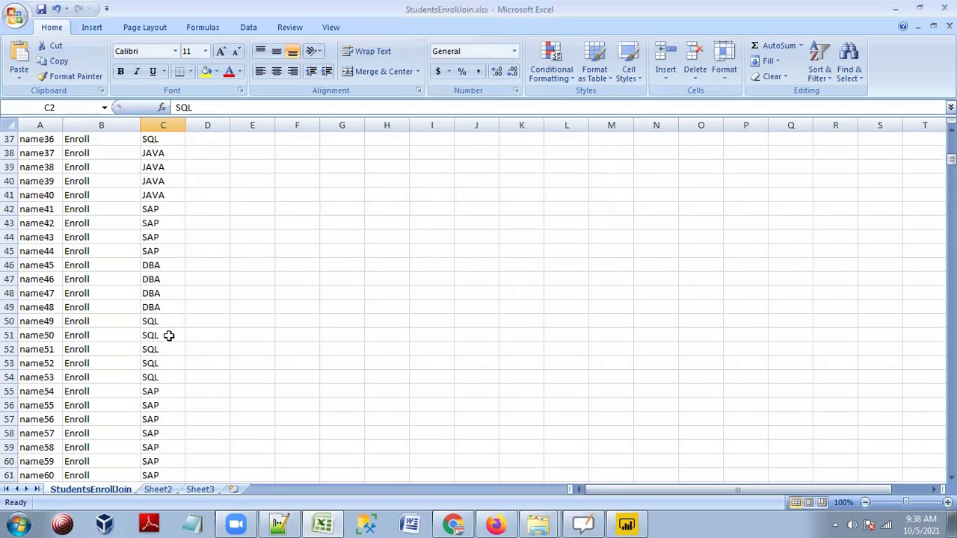
{"action": "scroll", "coordinate": [169, 335], "scroll_direction": "down", "scroll_amount": 1}
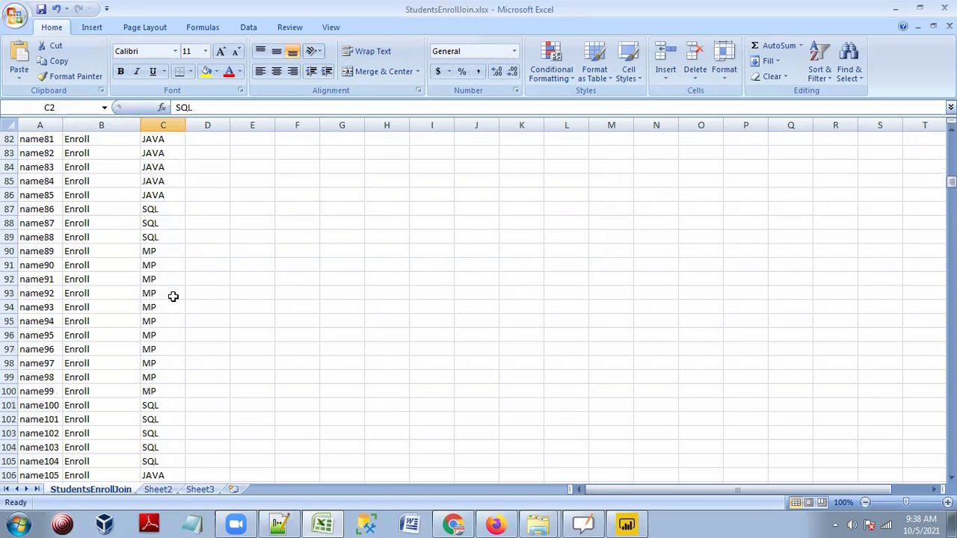
{"action": "left_click", "coordinate": [166, 253]}
{"action": "key", "text": "ctrl+h"}
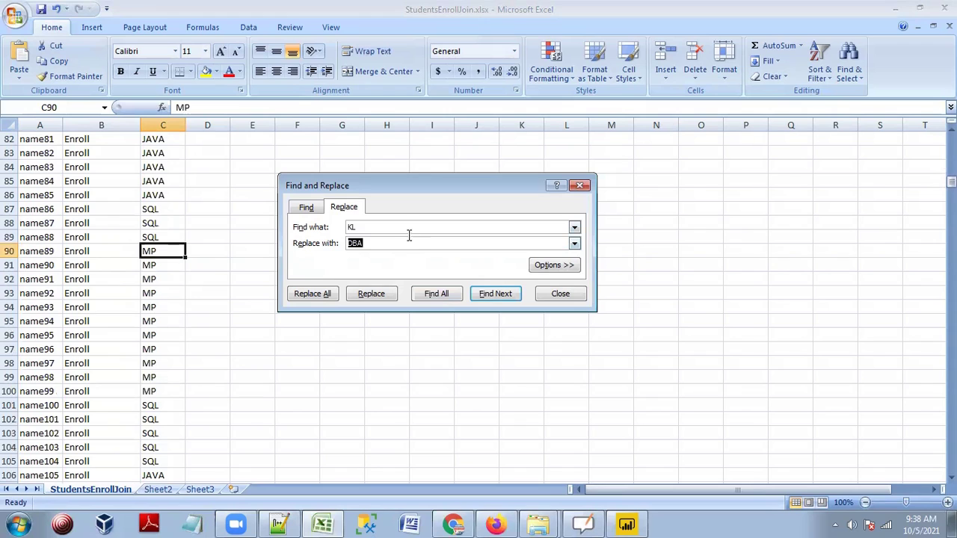
{"action": "type", "text": "MP"}
{"action": "key", "text": "Tab"}
{"action": "type", "text": "POWERBI"}
{"action": "left_click", "coordinate": [311, 293]}
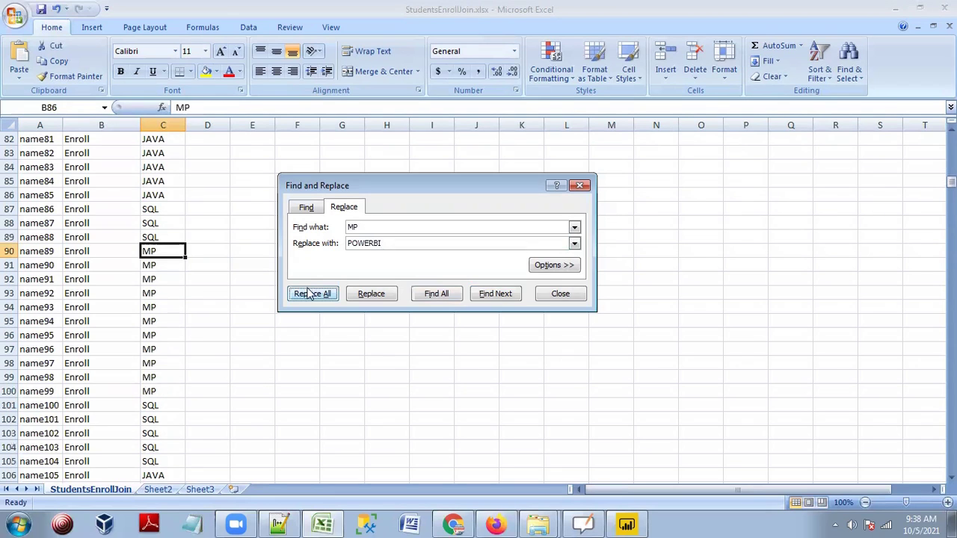
{"action": "left_click", "coordinate": [480, 298]}
{"action": "left_click", "coordinate": [551, 295]}
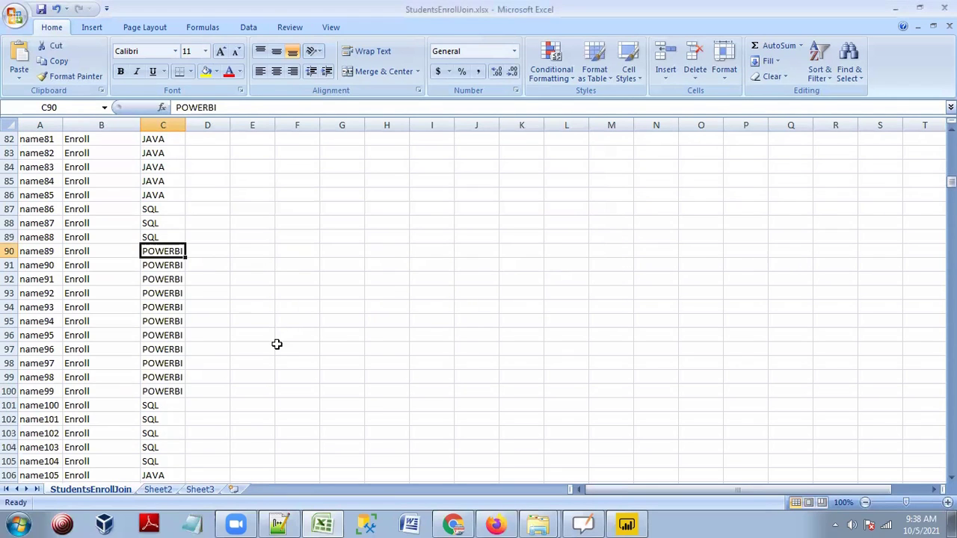
Locate the UP entries further down the state column and replace all of them with TESTING
{"action": "scroll", "coordinate": [275, 345], "scroll_direction": "down", "scroll_amount": 5}
{"action": "scroll", "coordinate": [275, 345], "scroll_direction": "down", "scroll_amount": 11}
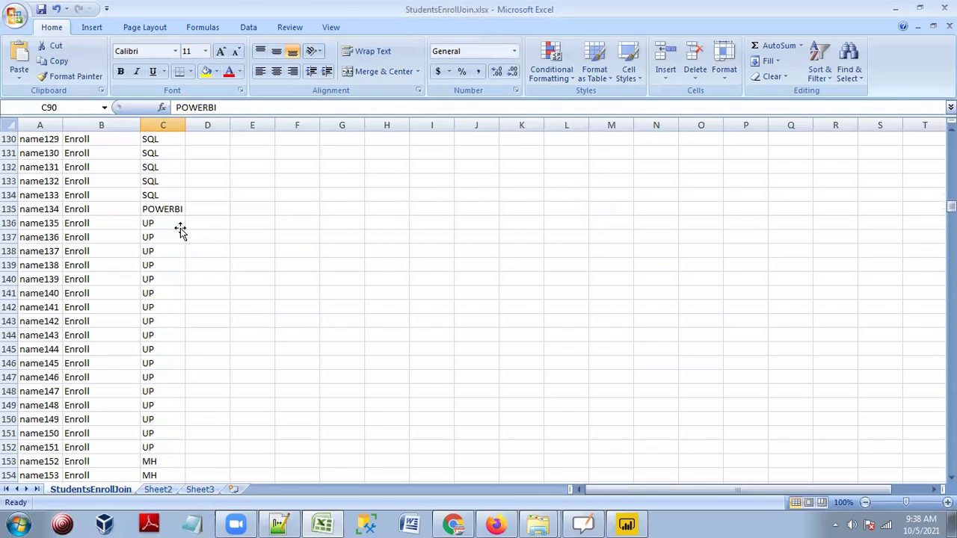
{"action": "left_click", "coordinate": [181, 226]}
{"action": "key", "text": "ctrl+h"}
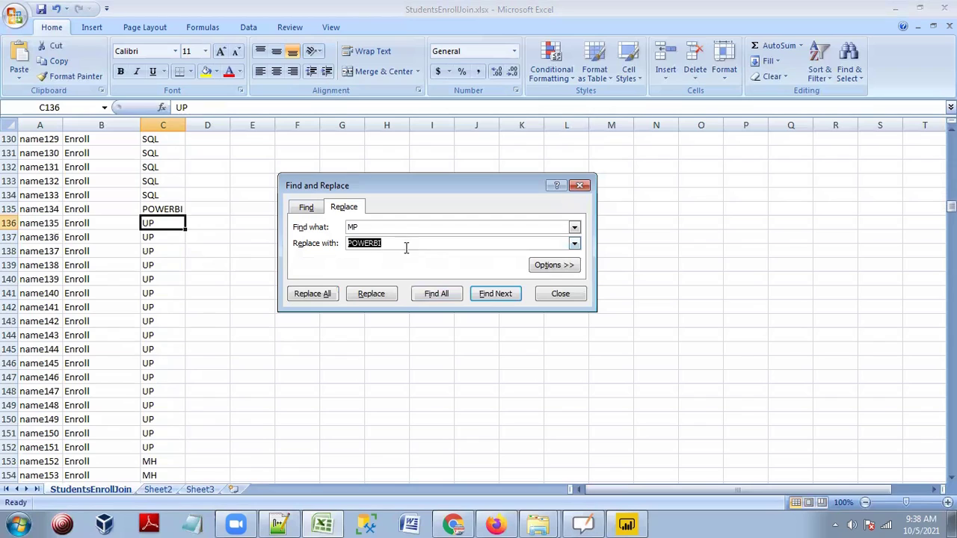
{"action": "key", "text": "shift+Tab"}
{"action": "type", "text": "UP"}
{"action": "key", "text": "Tab"}
{"action": "type", "text": "TE"}
{"action": "left_click", "coordinate": [311, 295]}
{"action": "left_click", "coordinate": [480, 297]}
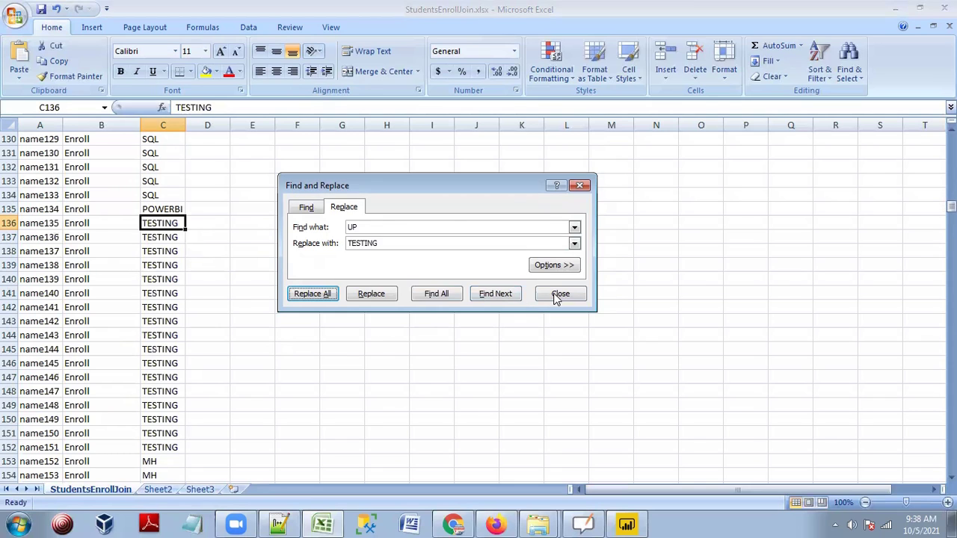
Locate the MH entries below the TESTING rows and replace all of them with DOTNET, then close Find and Replace
{"action": "left_click", "coordinate": [556, 297]}
{"action": "scroll", "coordinate": [218, 352], "scroll_direction": "down", "scroll_amount": 5}
{"action": "left_click", "coordinate": [171, 253]}
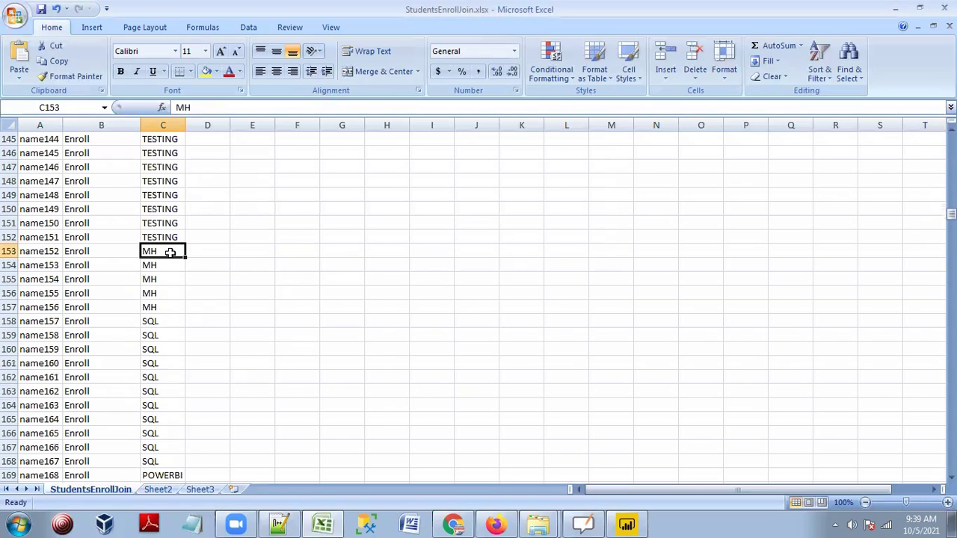
{"action": "key", "text": "ctrl+h"}
{"action": "key", "text": "shift+Tab"}
{"action": "type", "text": "M"}
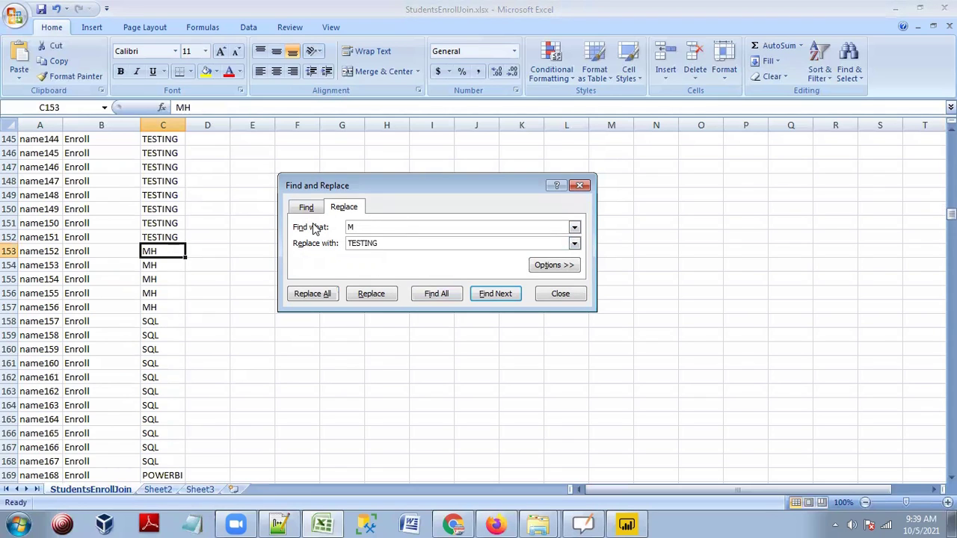
{"action": "key", "text": "Tab"}
{"action": "type", "text": "D"}
{"action": "left_click", "coordinate": [317, 294]}
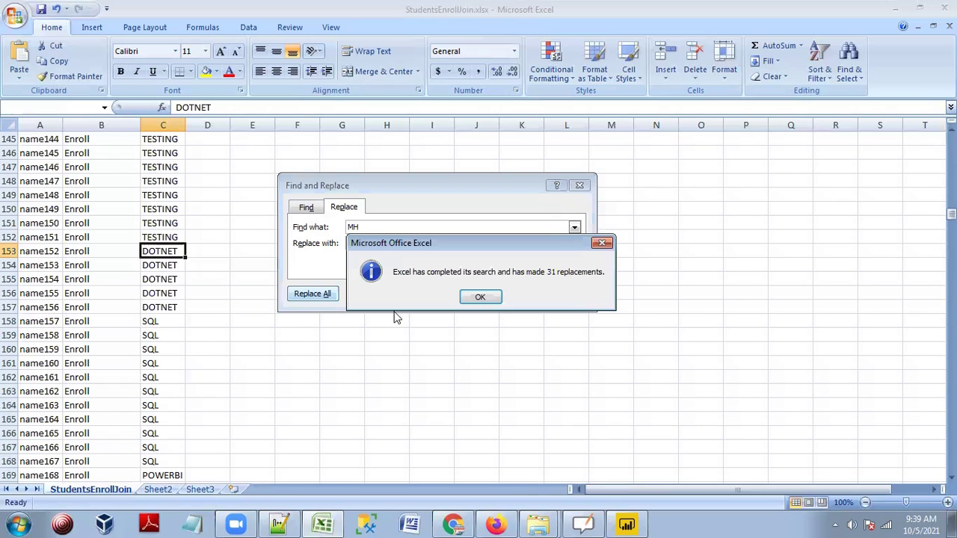
{"action": "left_click", "coordinate": [486, 297]}
{"action": "left_click", "coordinate": [542, 296]}
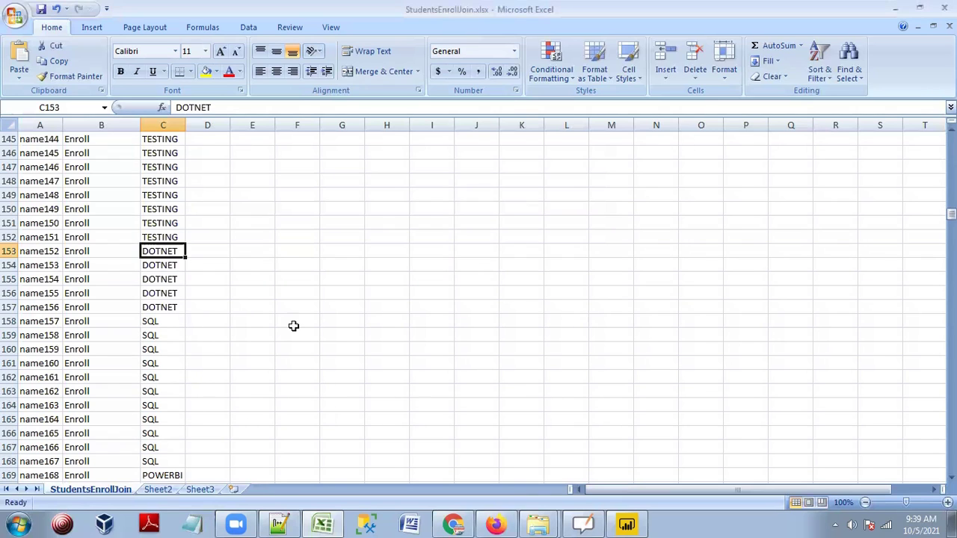
Check the rows below for wrongly altered text and replace every CoPOWERBIlete in the status column with Complete
{"action": "scroll", "coordinate": [200, 351], "scroll_direction": "down", "scroll_amount": 6}
{"action": "scroll", "coordinate": [199, 351], "scroll_direction": "down", "scroll_amount": 11}
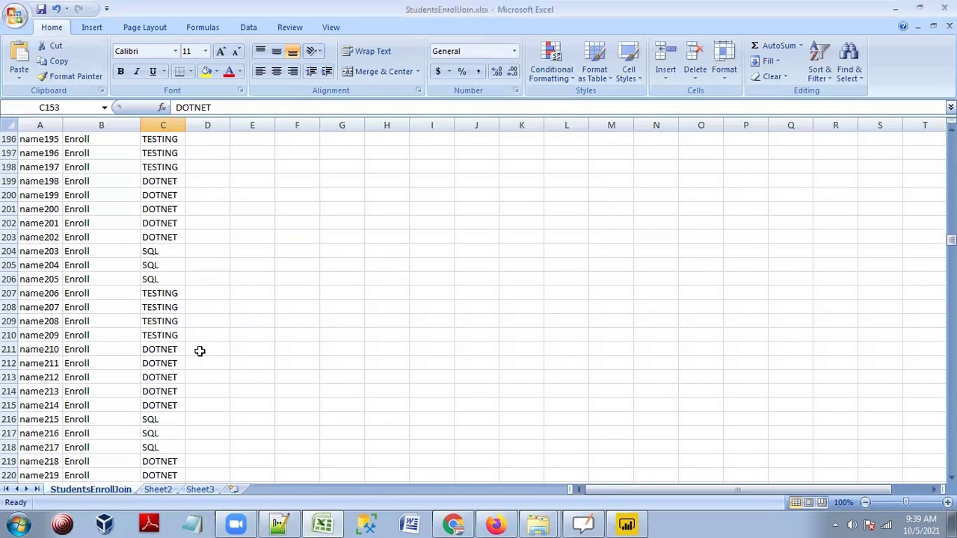
{"action": "scroll", "coordinate": [199, 352], "scroll_direction": "down", "scroll_amount": 17}
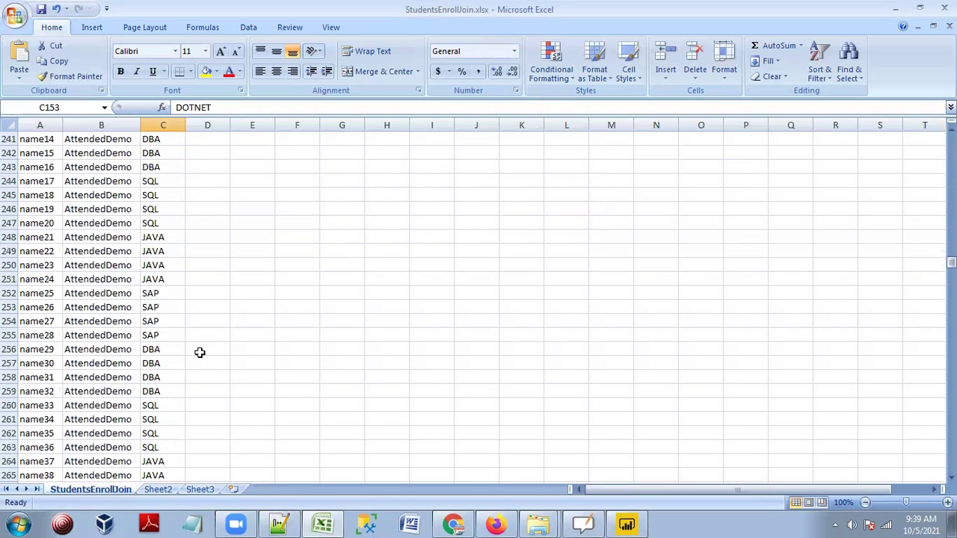
{"action": "scroll", "coordinate": [199, 352], "scroll_direction": "down", "scroll_amount": 16}
{"action": "scroll", "coordinate": [200, 352], "scroll_direction": "down", "scroll_amount": 20}
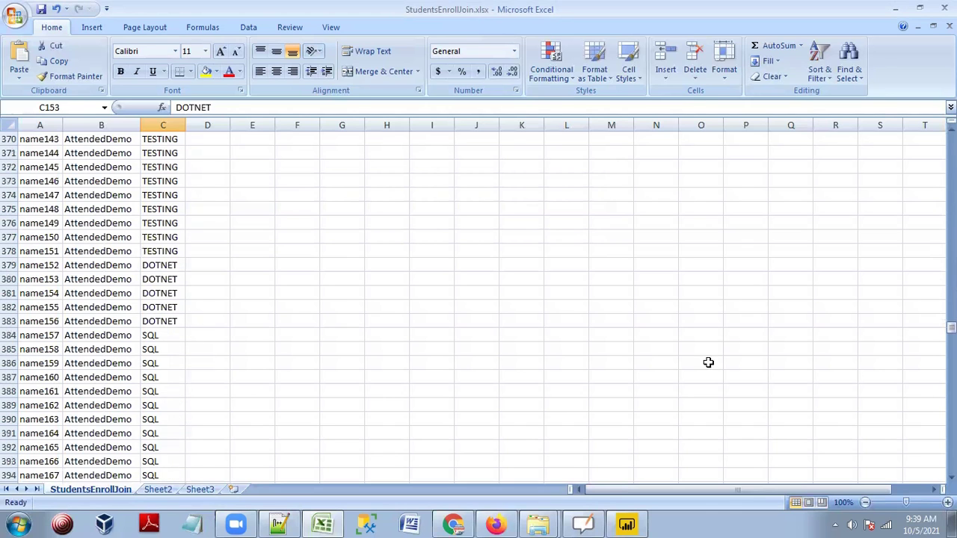
{"action": "left_click_drag", "start_coordinate": [951, 327], "coordinate": [951, 419]}
{"action": "left_click", "coordinate": [119, 348]}
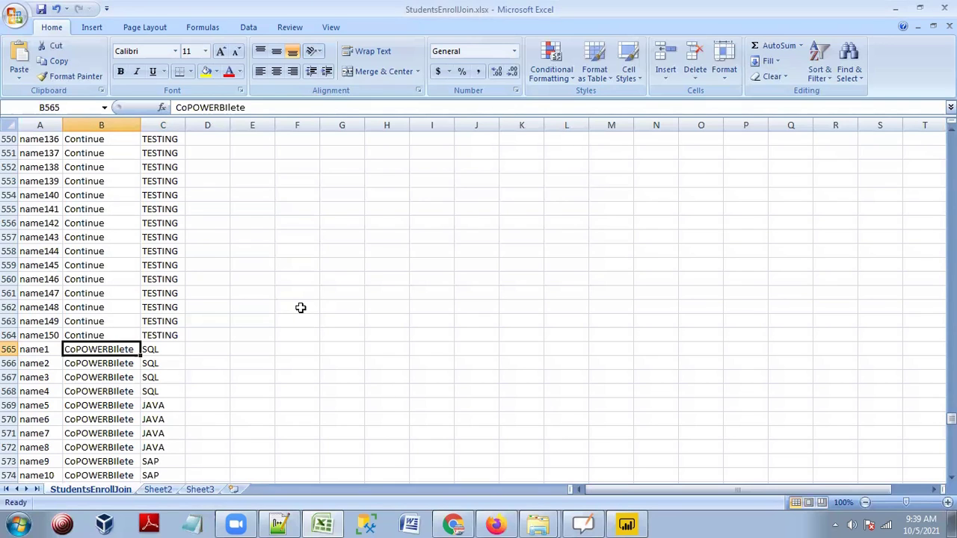
{"action": "key", "text": "ctrl+h"}
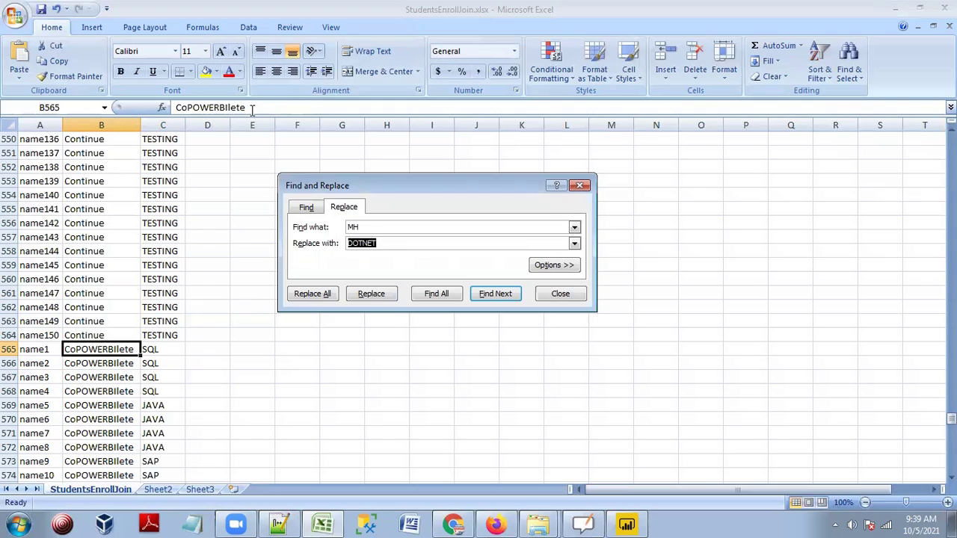
{"action": "left_click_drag", "start_coordinate": [252, 107], "coordinate": [130, 110]}
{"action": "key", "text": "ctrl+c"}
{"action": "left_click", "coordinate": [356, 227]}
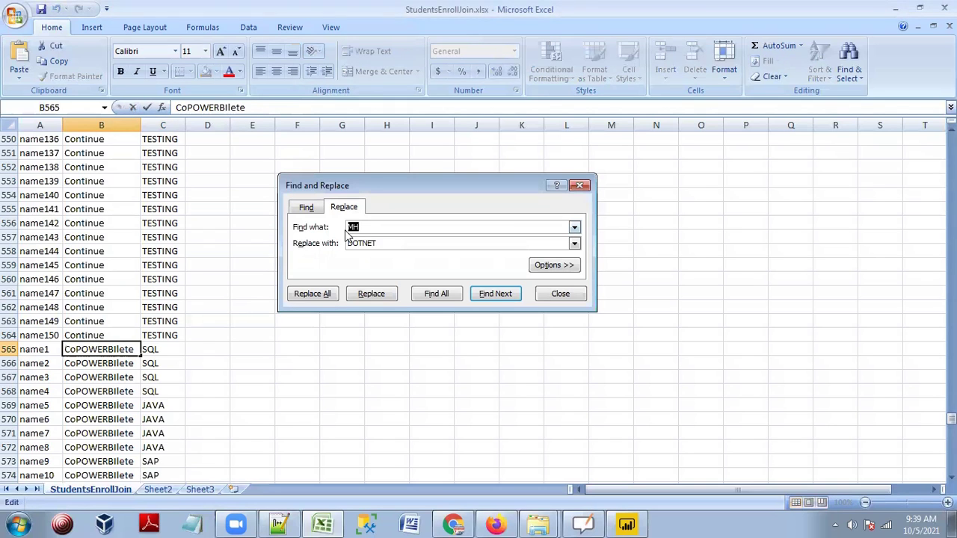
{"action": "key", "text": "ctrl+v"}
{"action": "key", "text": "Tab"}
{"action": "type", "text": "compl"}
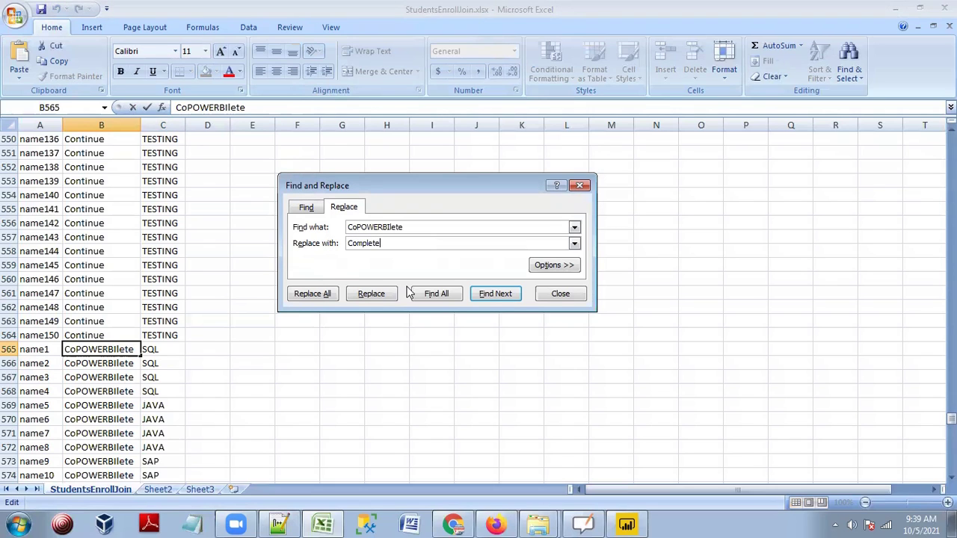
{"action": "left_click", "coordinate": [308, 294]}
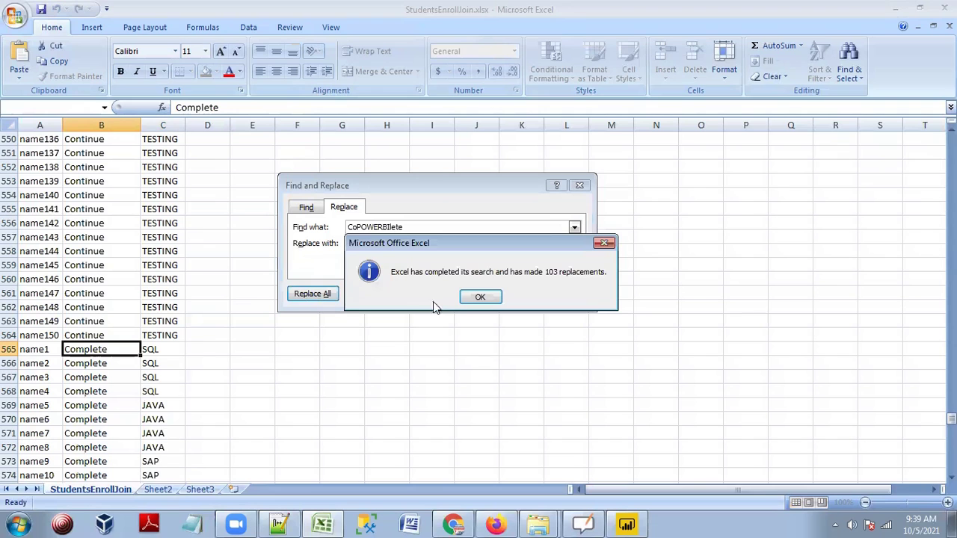
{"action": "left_click", "coordinate": [480, 297]}
{"action": "left_click", "coordinate": [559, 293]}
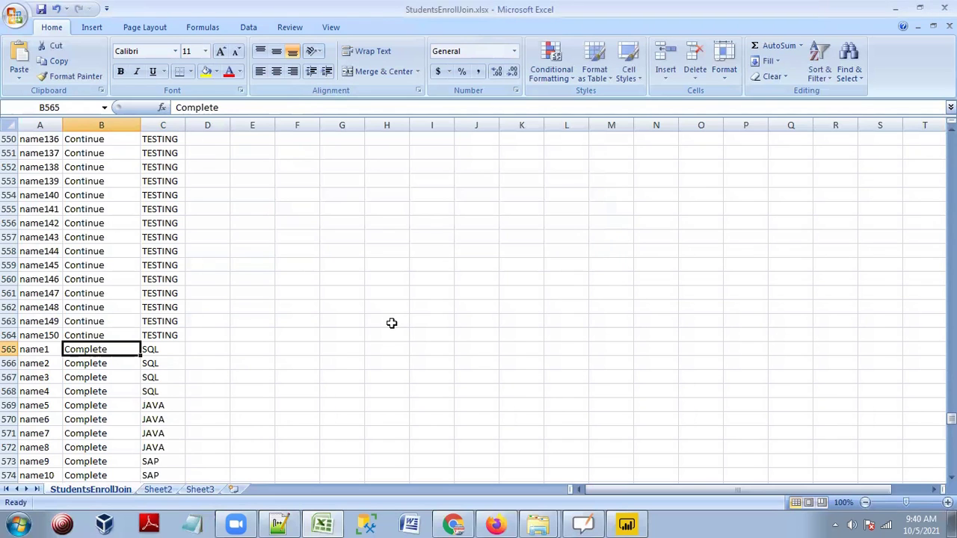
Examine the names, statuses and courses of the first Complete records, starting at row 565
{"action": "scroll", "coordinate": [391, 323], "scroll_direction": "down", "scroll_amount": 6}
{"action": "scroll", "coordinate": [306, 292], "scroll_direction": "up", "scroll_amount": 3}
{"action": "left_click_drag", "start_coordinate": [35, 226], "coordinate": [162, 404]}
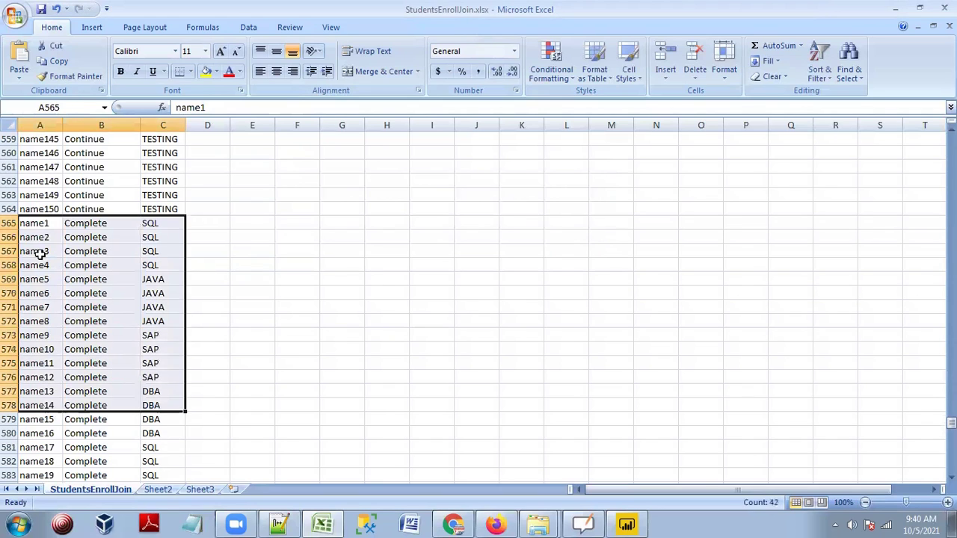
{"action": "left_click_drag", "start_coordinate": [35, 224], "coordinate": [47, 380]}
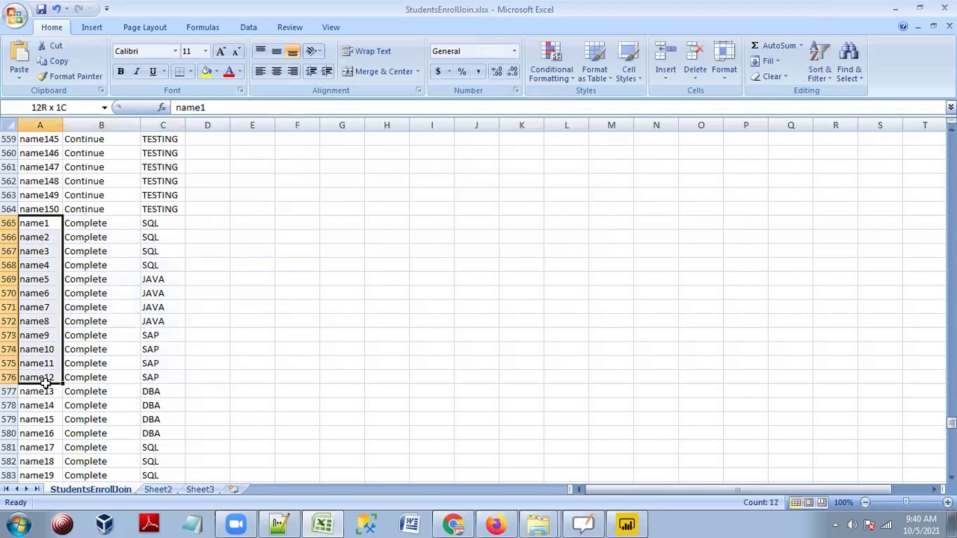
{"action": "left_click", "coordinate": [36, 226]}
{"action": "left_click_drag", "start_coordinate": [37, 276], "coordinate": [36, 310]}
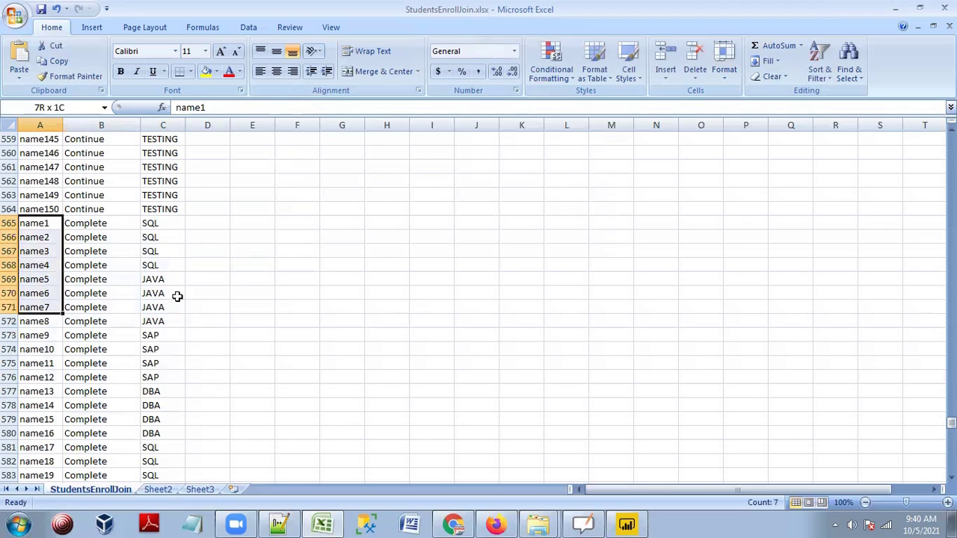
Review the Enroll records from the header row to the last Enroll name, where the AttendedDemo records begin
{"action": "scroll", "coordinate": [179, 297], "scroll_direction": "up", "scroll_amount": 20}
{"action": "scroll", "coordinate": [177, 259], "scroll_direction": "up", "scroll_amount": 5}
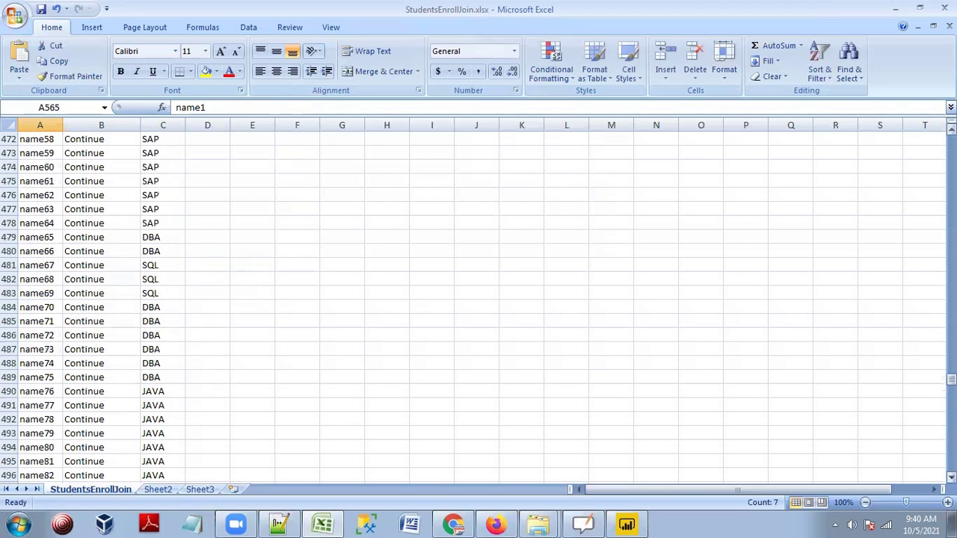
{"action": "left_click_drag", "start_coordinate": [951, 379], "coordinate": [951, 140]}
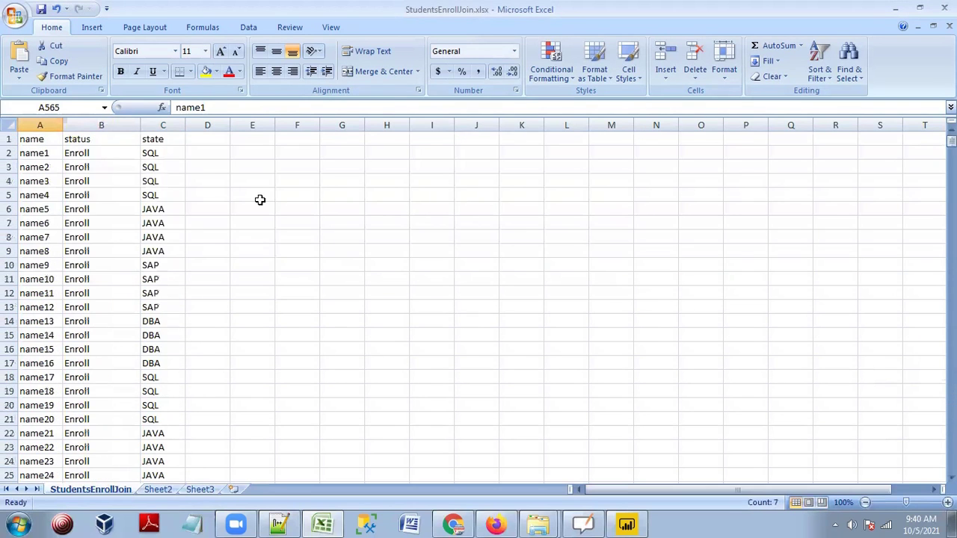
{"action": "left_click", "coordinate": [90, 142]}
{"action": "left_click_drag", "start_coordinate": [95, 154], "coordinate": [148, 402]}
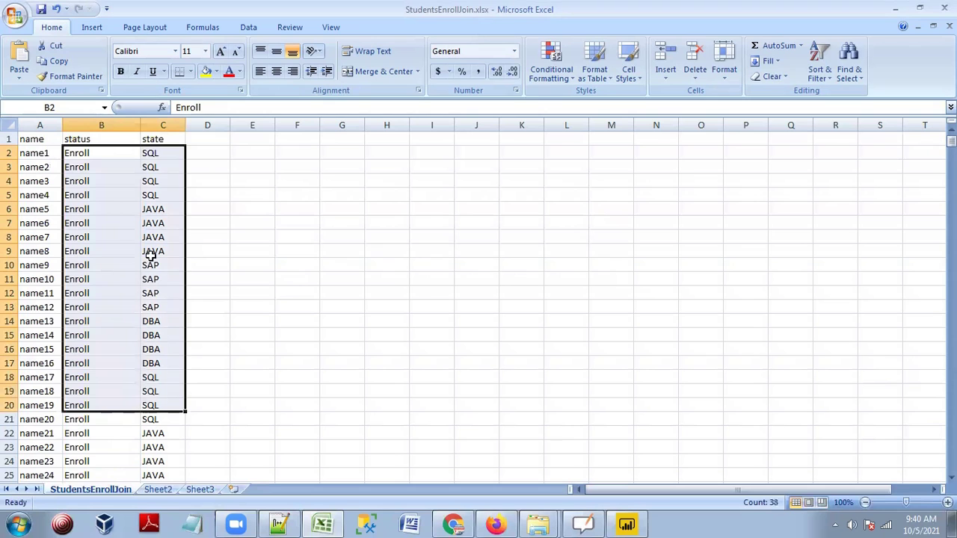
{"action": "scroll", "coordinate": [105, 288], "scroll_direction": "down", "scroll_amount": 16}
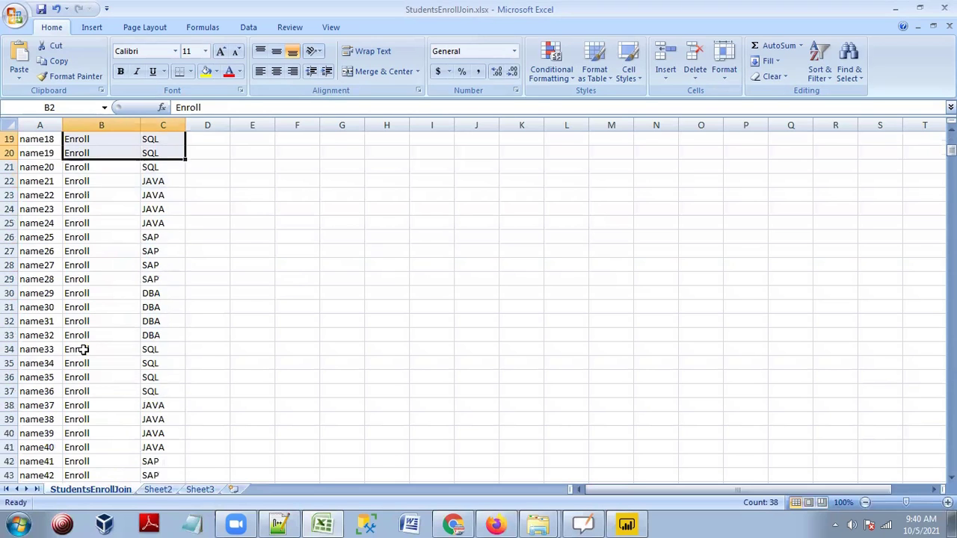
{"action": "scroll", "coordinate": [66, 404], "scroll_direction": "down", "scroll_amount": 20}
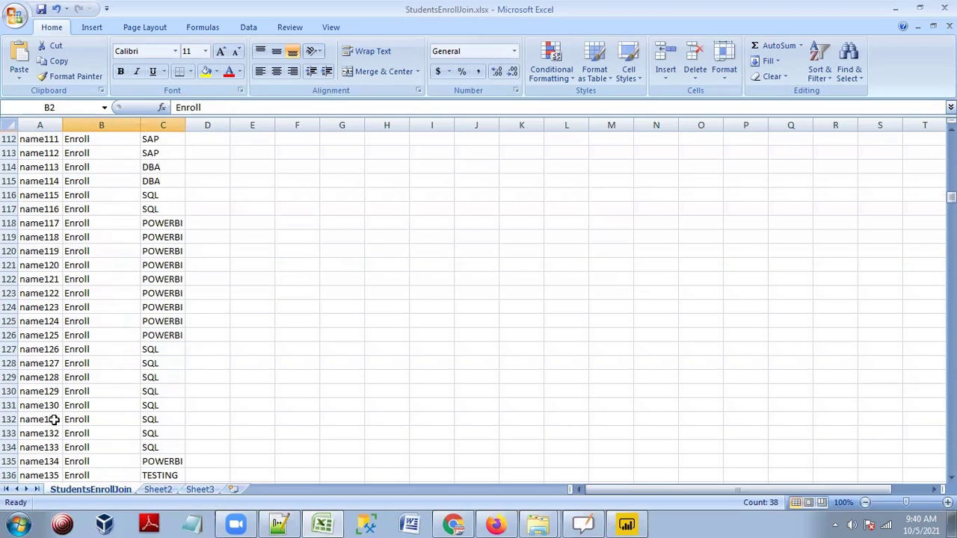
{"action": "scroll", "coordinate": [55, 425], "scroll_direction": "down", "scroll_amount": 19}
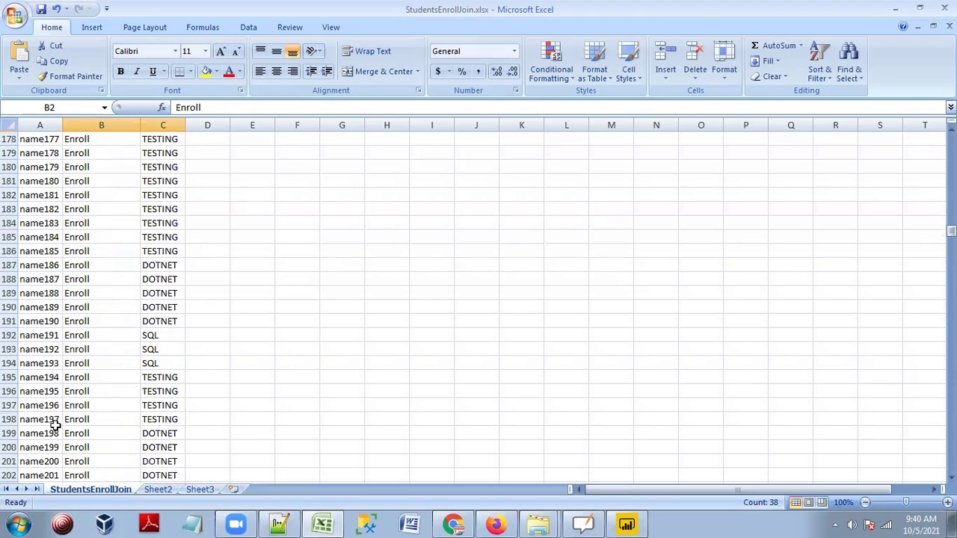
{"action": "scroll", "coordinate": [55, 424], "scroll_direction": "down", "scroll_amount": 5}
{"action": "left_click", "coordinate": [56, 406]}
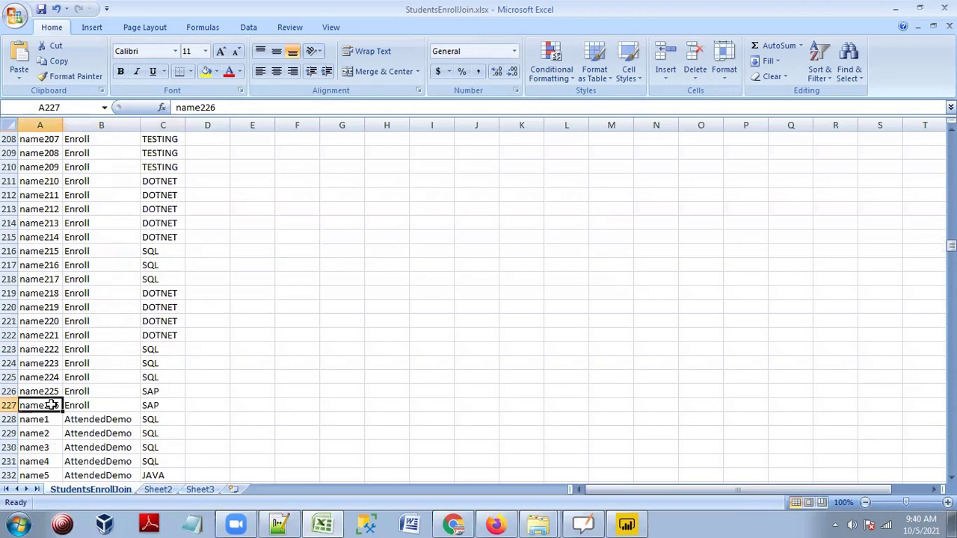
{"action": "left_click_drag", "start_coordinate": [81, 251], "coordinate": [159, 401]}
{"action": "left_click", "coordinate": [43, 422]}
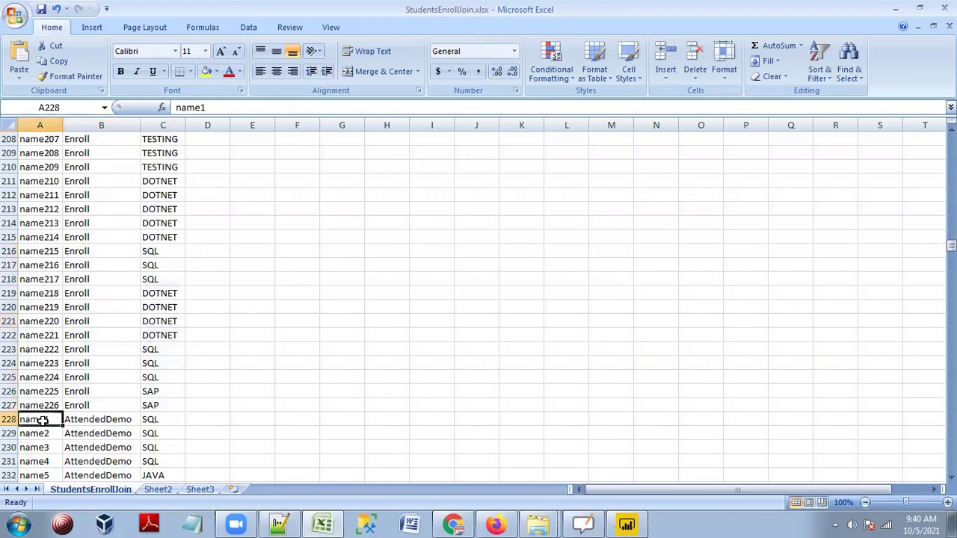
Review the AttendedDemo records from row 228 through to the start of the Continue records
{"action": "scroll", "coordinate": [70, 396], "scroll_direction": "down", "scroll_amount": 12}
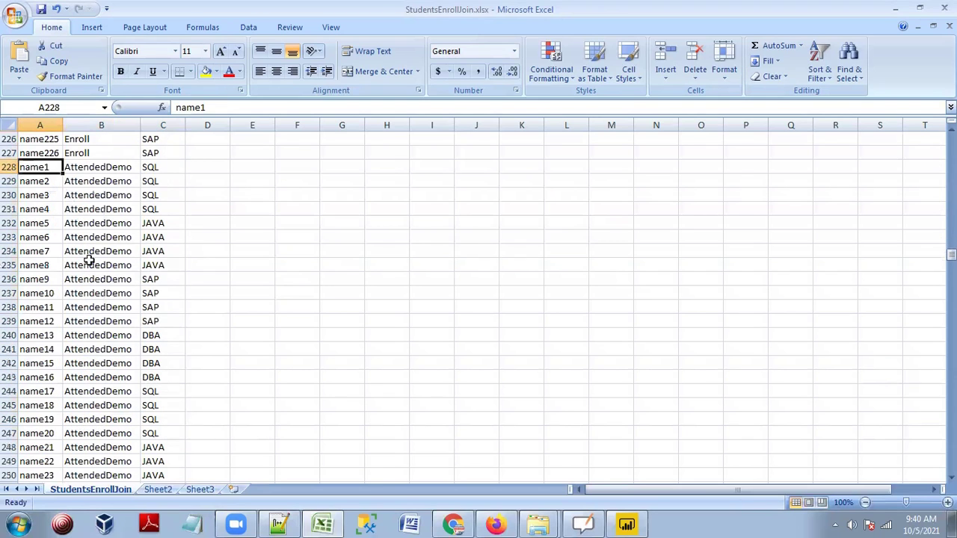
{"action": "scroll", "coordinate": [109, 362], "scroll_direction": "down", "scroll_amount": 20}
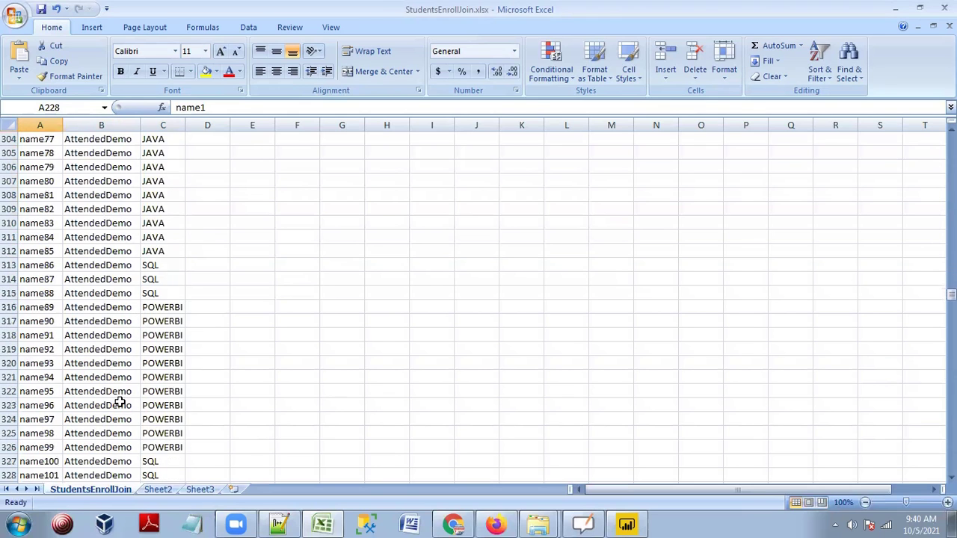
{"action": "scroll", "coordinate": [54, 400], "scroll_direction": "down", "scroll_amount": 12}
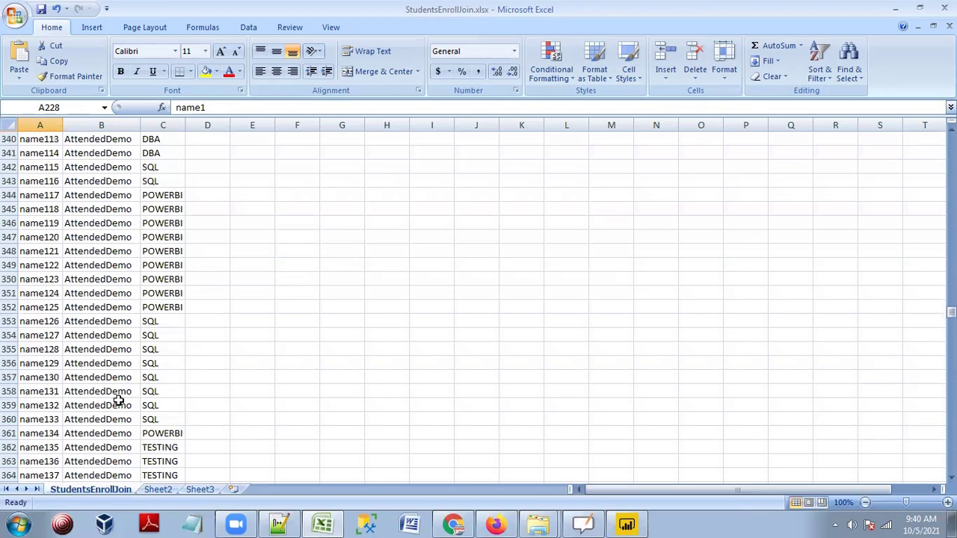
{"action": "scroll", "coordinate": [118, 401], "scroll_direction": "down", "scroll_amount": 15}
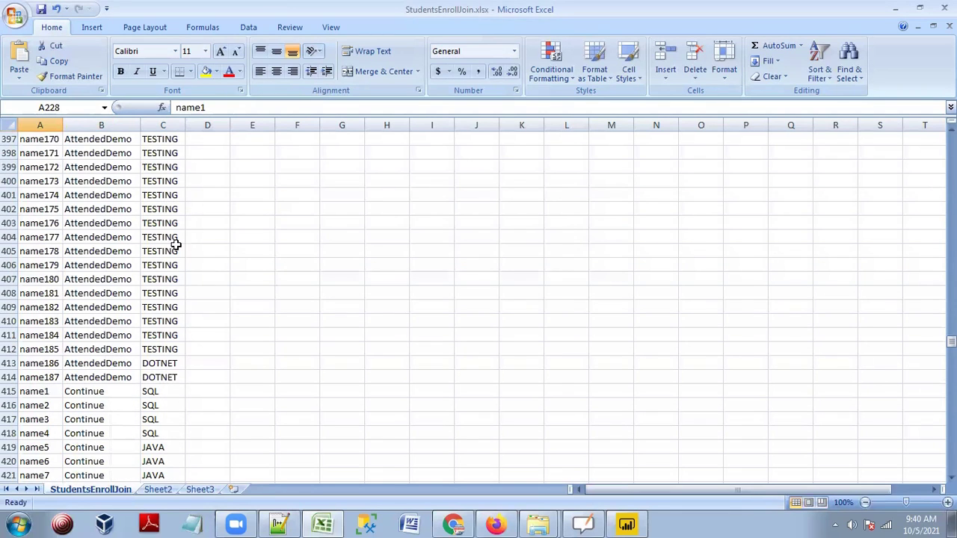
{"action": "scroll", "coordinate": [105, 312], "scroll_direction": "down", "scroll_amount": 4}
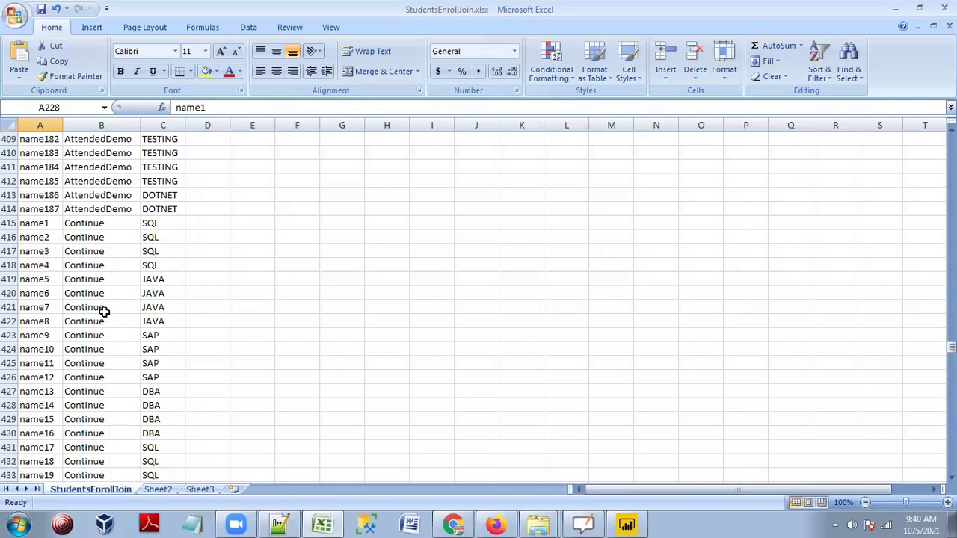
Review the Continue records from row 415 through to the last one at row 564
{"action": "left_click", "coordinate": [38, 223]}
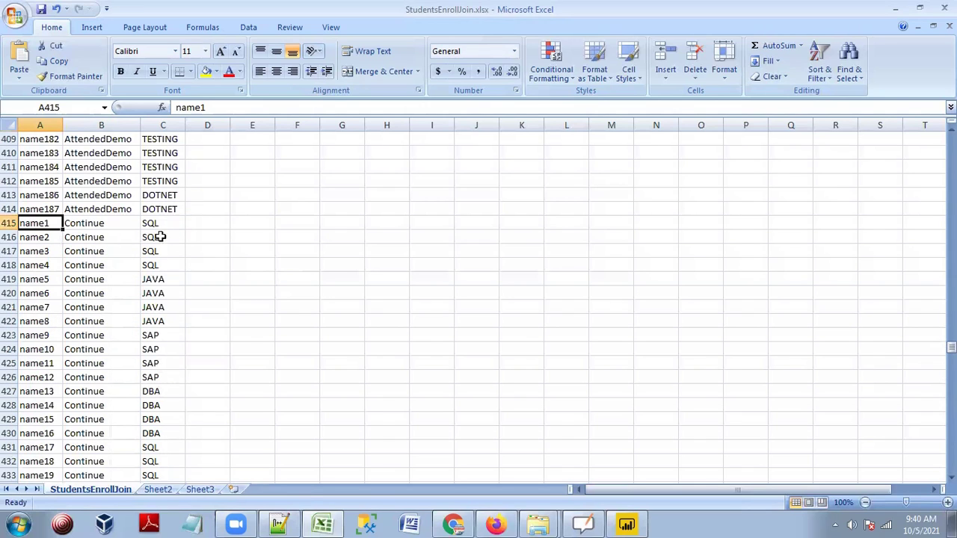
{"action": "scroll", "coordinate": [66, 391], "scroll_direction": "down", "scroll_amount": 20}
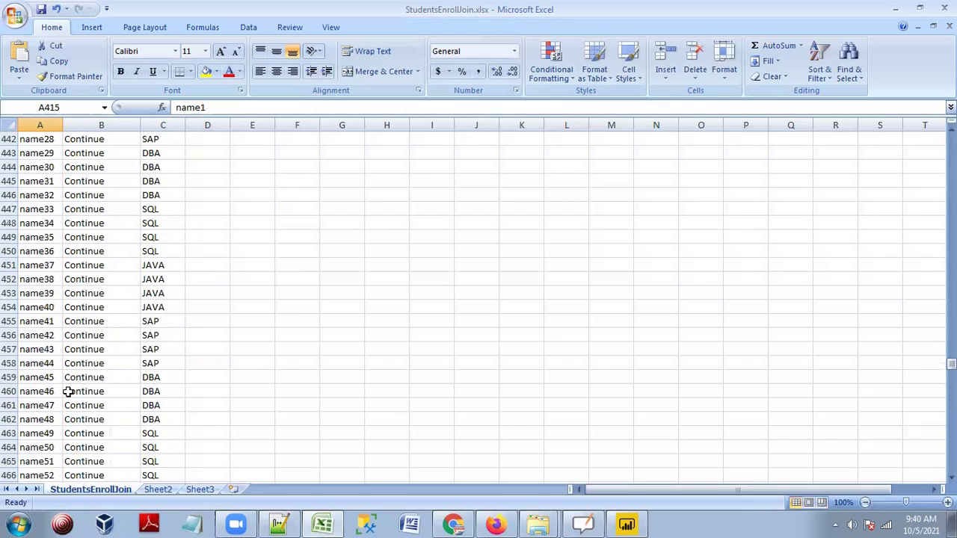
{"action": "scroll", "coordinate": [88, 411], "scroll_direction": "down", "scroll_amount": 20}
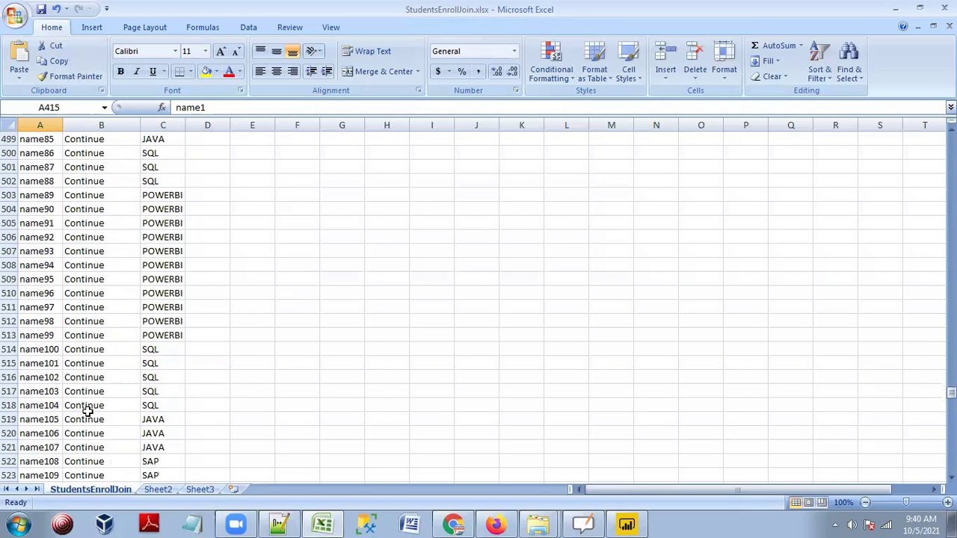
{"action": "scroll", "coordinate": [84, 377], "scroll_direction": "down", "scroll_amount": 2}
{"action": "scroll", "coordinate": [75, 349], "scroll_direction": "up", "scroll_amount": 2}
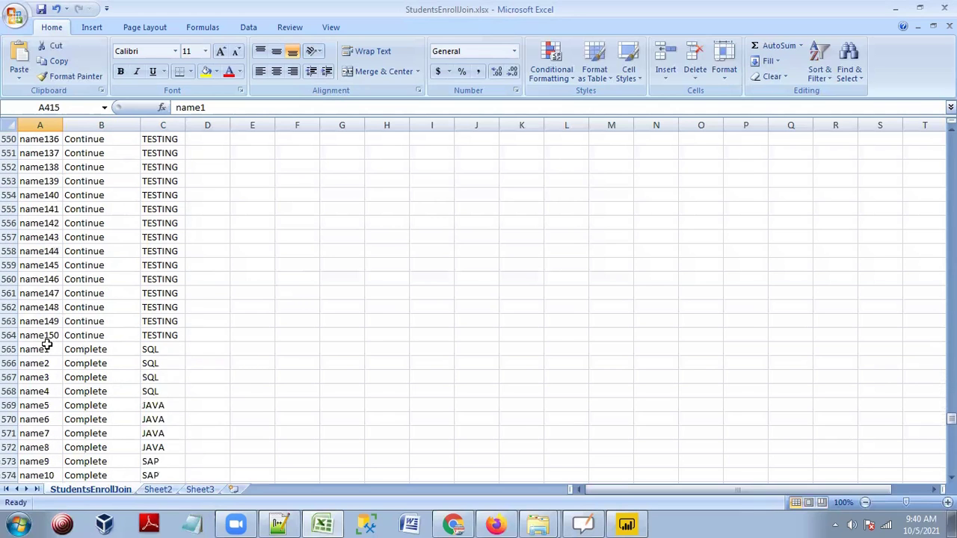
{"action": "left_click", "coordinate": [155, 332]}
Review the Complete records from row 565 through to the last one at row 667
{"action": "left_click", "coordinate": [48, 347]}
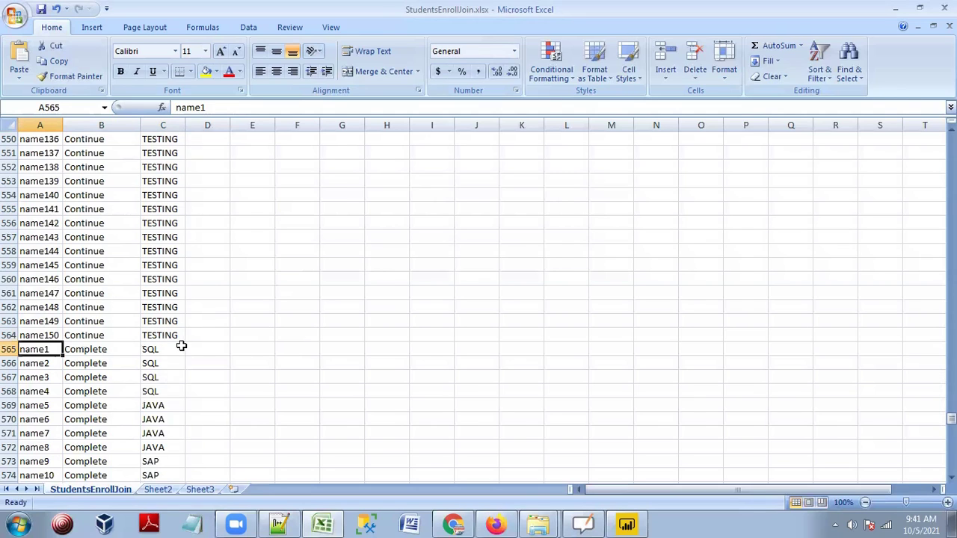
{"action": "scroll", "coordinate": [180, 346], "scroll_direction": "down", "scroll_amount": 4}
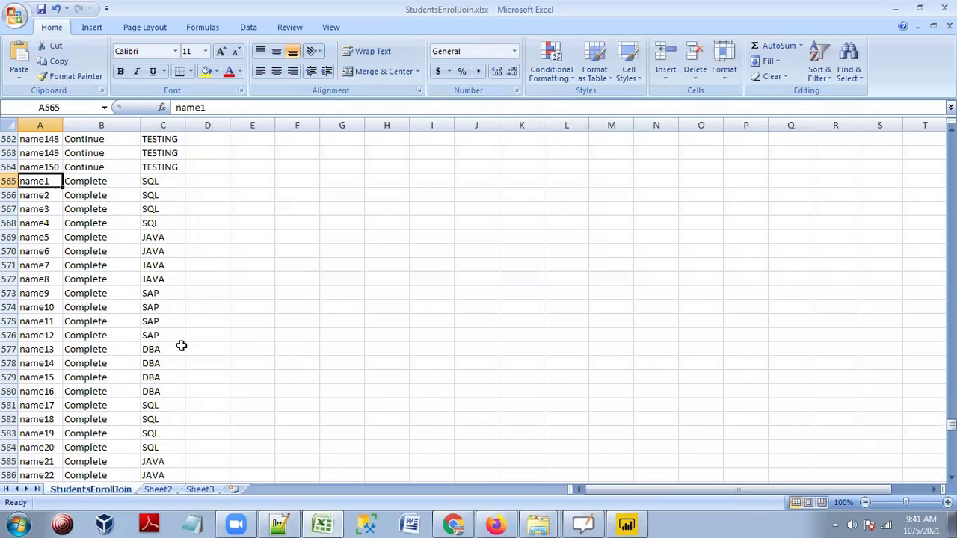
{"action": "scroll", "coordinate": [181, 346], "scroll_direction": "down", "scroll_amount": 20}
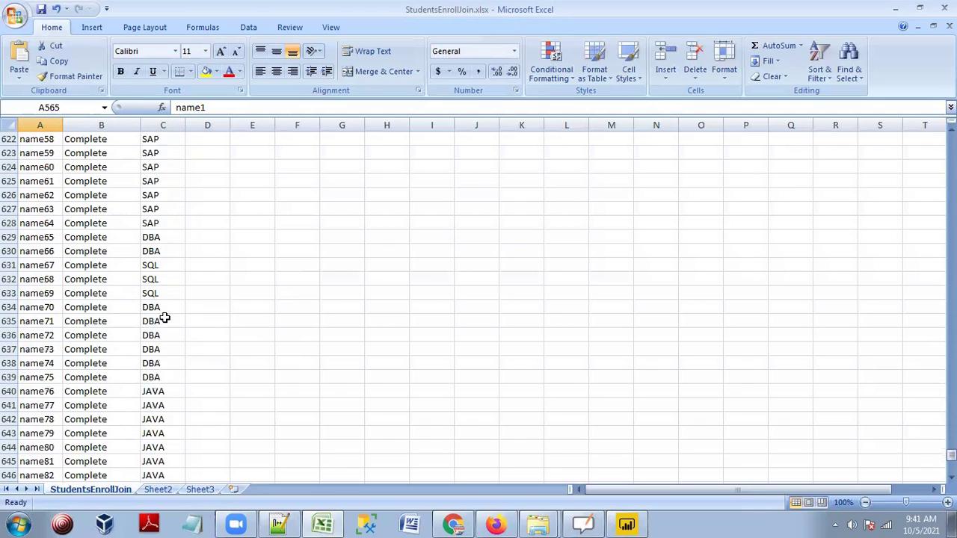
{"action": "scroll", "coordinate": [165, 319], "scroll_direction": "down", "scroll_amount": 12}
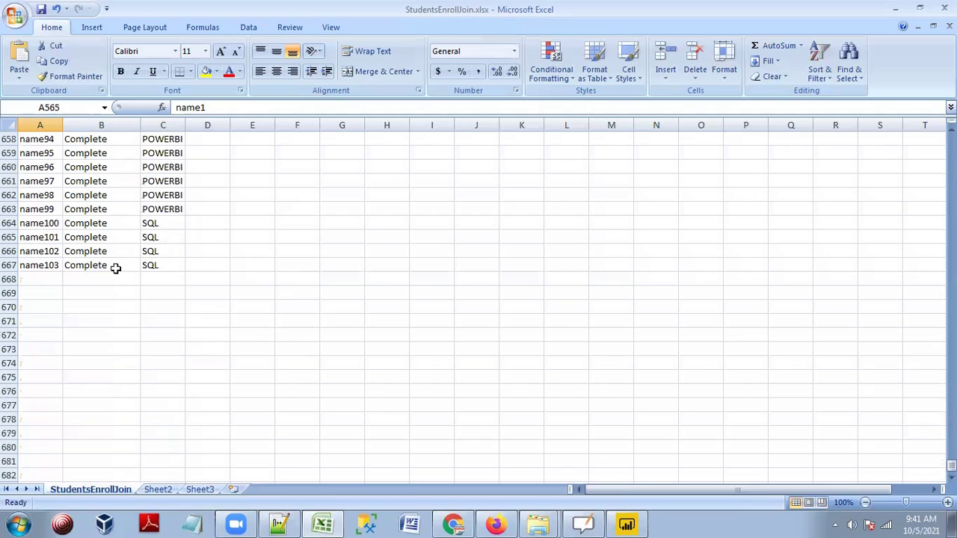
{"action": "left_click", "coordinate": [167, 268]}
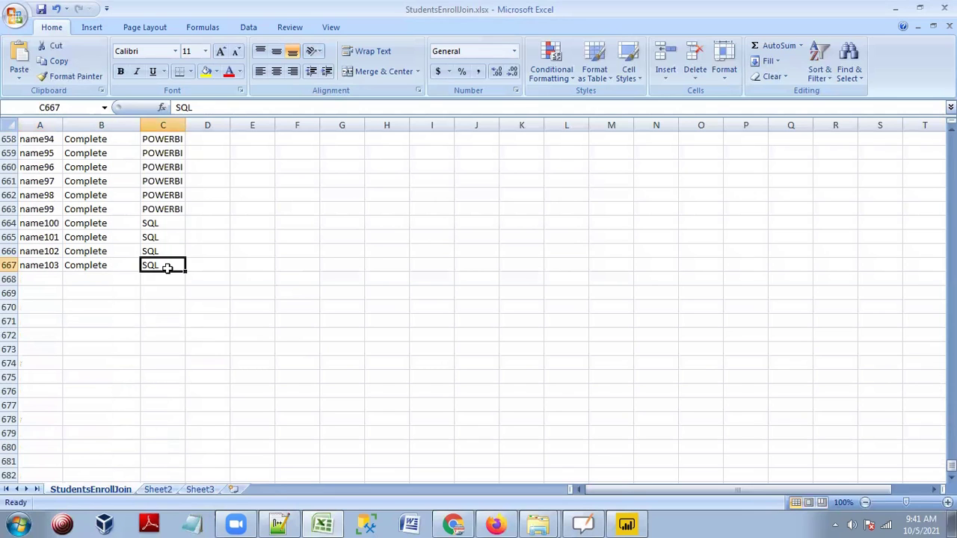
{"action": "scroll", "coordinate": [201, 245], "scroll_direction": "up", "scroll_amount": 20}
{"action": "scroll", "coordinate": [201, 245], "scroll_direction": "up", "scroll_amount": 7}
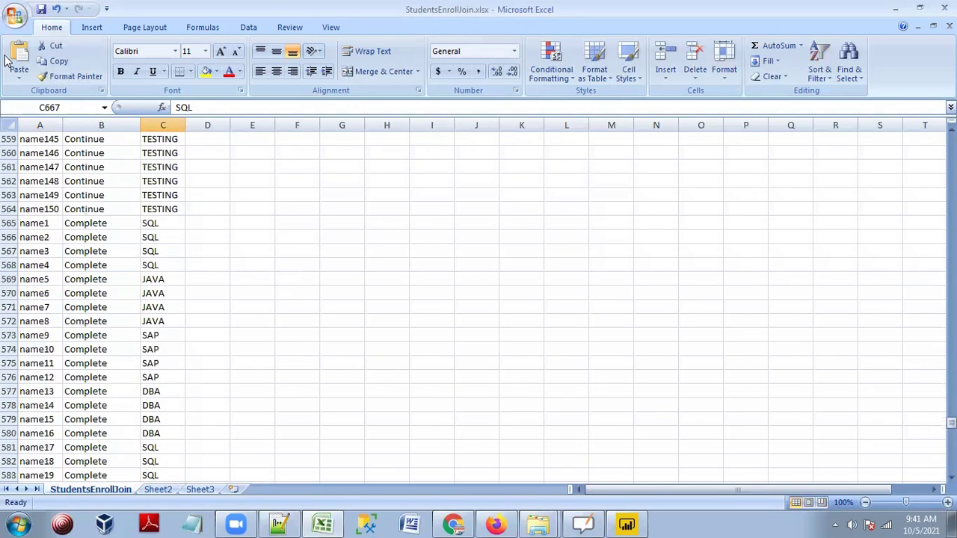
Save a copy of the workbook in the Soruce folder as StudentsEnrollJoinTrainings.xlsx
{"action": "left_click", "coordinate": [15, 16]}
{"action": "mouse_move", "coordinate": [57, 142]}
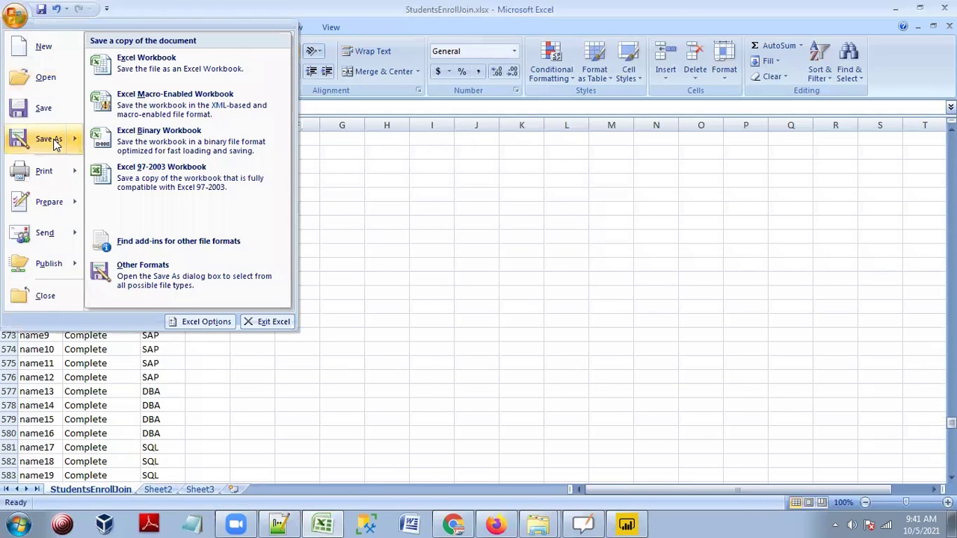
{"action": "left_click", "coordinate": [136, 63]}
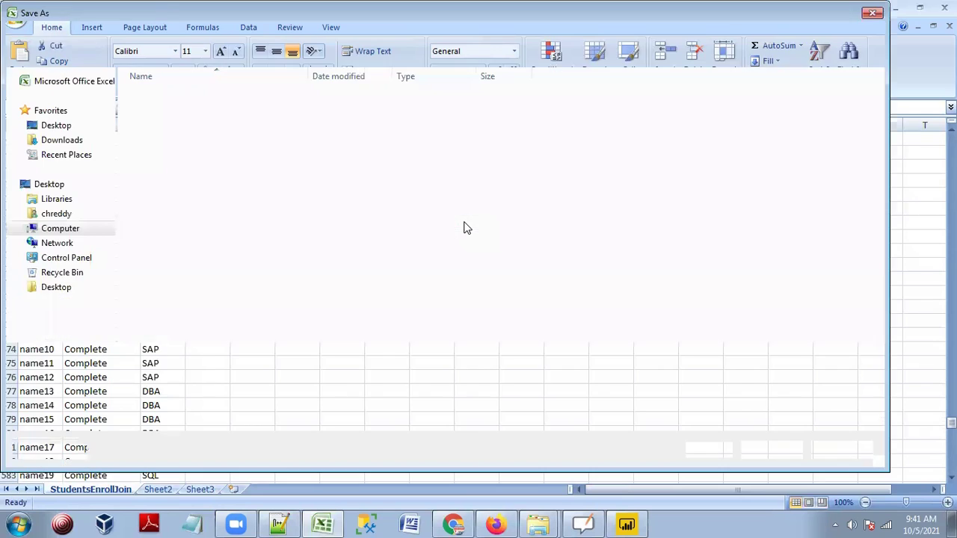
{"action": "left_click", "coordinate": [216, 215]}
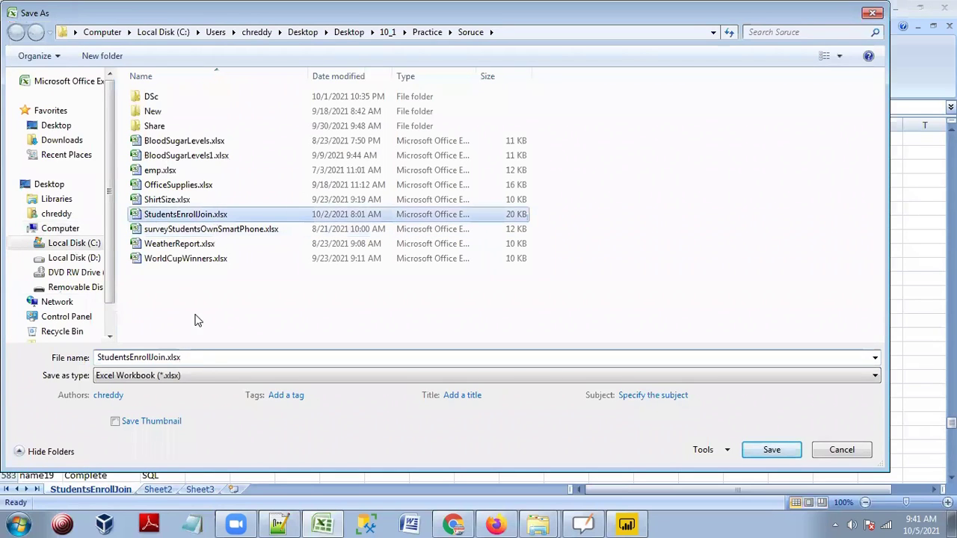
{"action": "left_click", "coordinate": [157, 357]}
{"action": "left_click", "coordinate": [166, 358]}
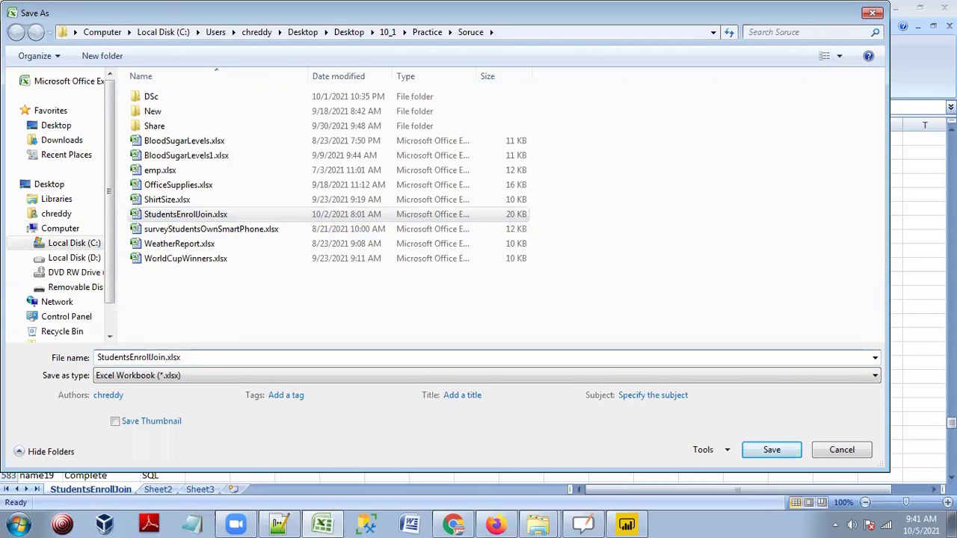
{"action": "type", "text": "Course"}
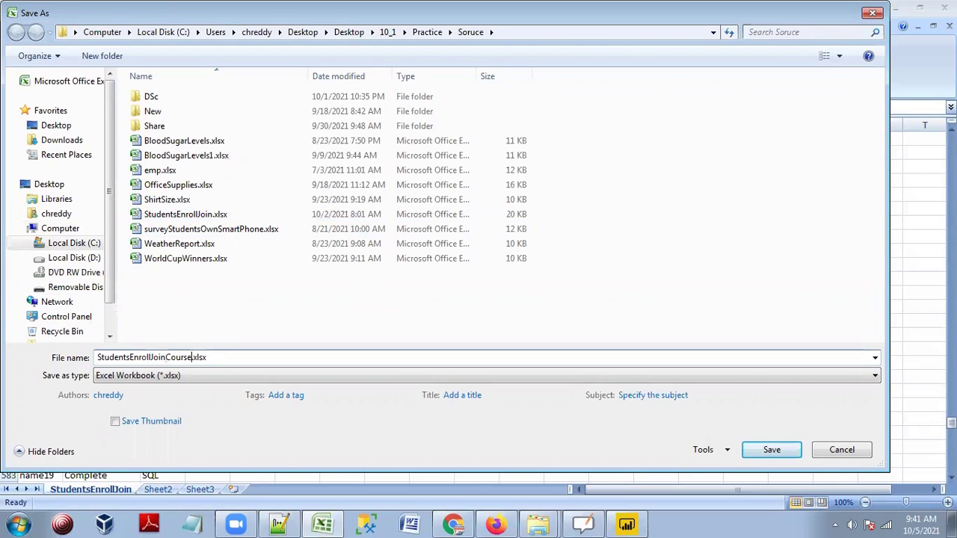
{"action": "key", "text": "BackSpace"}
{"action": "key", "text": "BackSpace"}
{"action": "key", "text": "BackSpace"}
{"action": "key", "text": "BackSpace"}
{"action": "key", "text": "BackSpace"}
{"action": "key", "text": "BackSpace"}
{"action": "type", "text": "Trainings"}
{"action": "key", "text": "Return"}
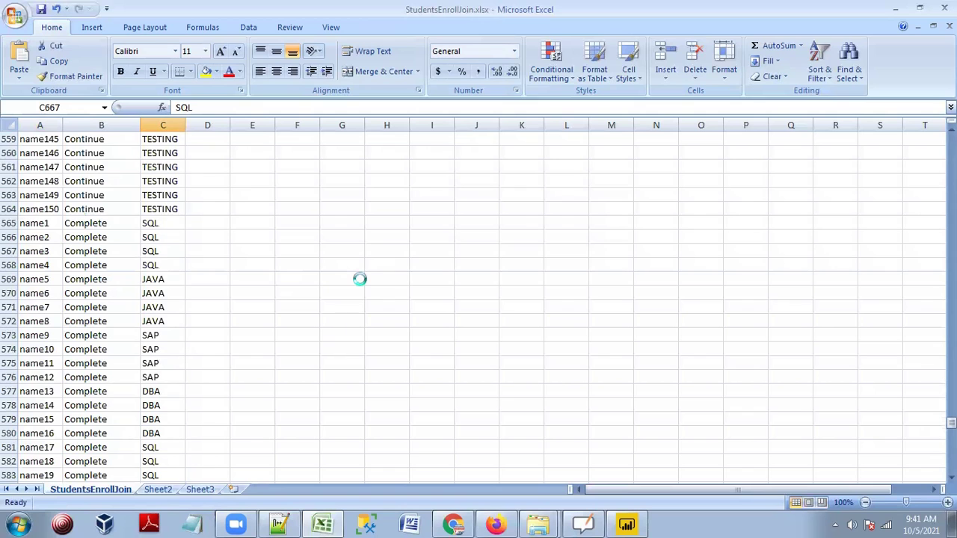
Review the Enroll records in the new workbook from the header row to the first AttendedDemo record at row 228
{"action": "left_click_drag", "start_coordinate": [951, 423], "coordinate": [951, 139]}
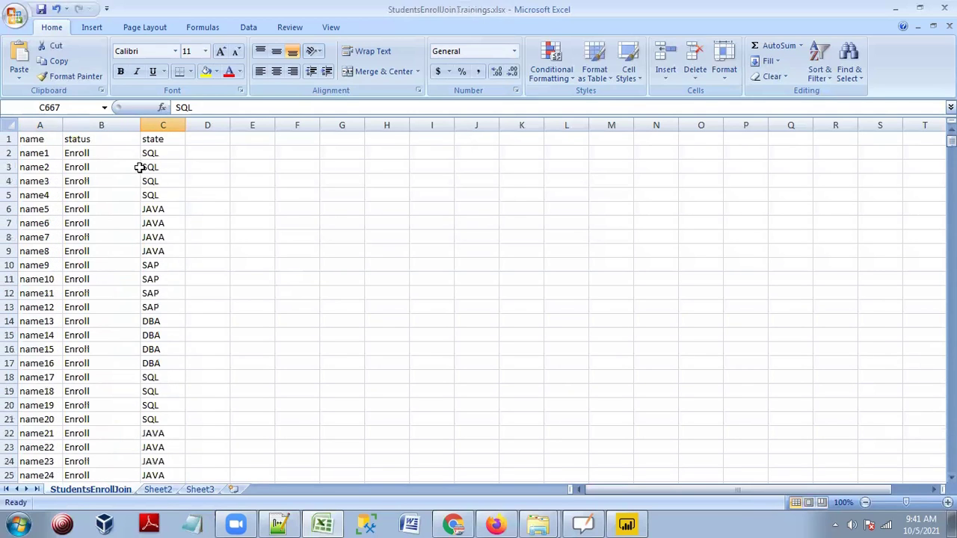
{"action": "left_click", "coordinate": [54, 140]}
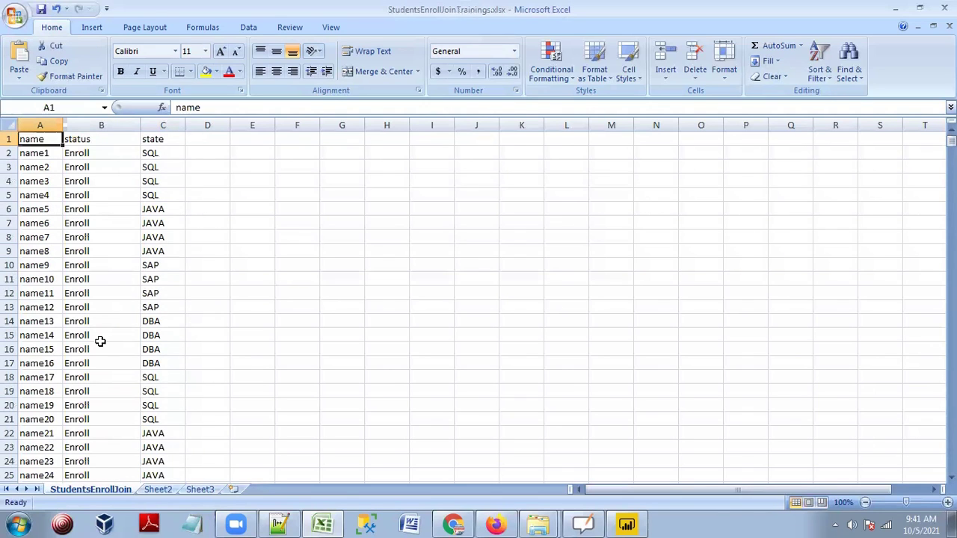
{"action": "scroll", "coordinate": [101, 341], "scroll_direction": "down", "scroll_amount": 20}
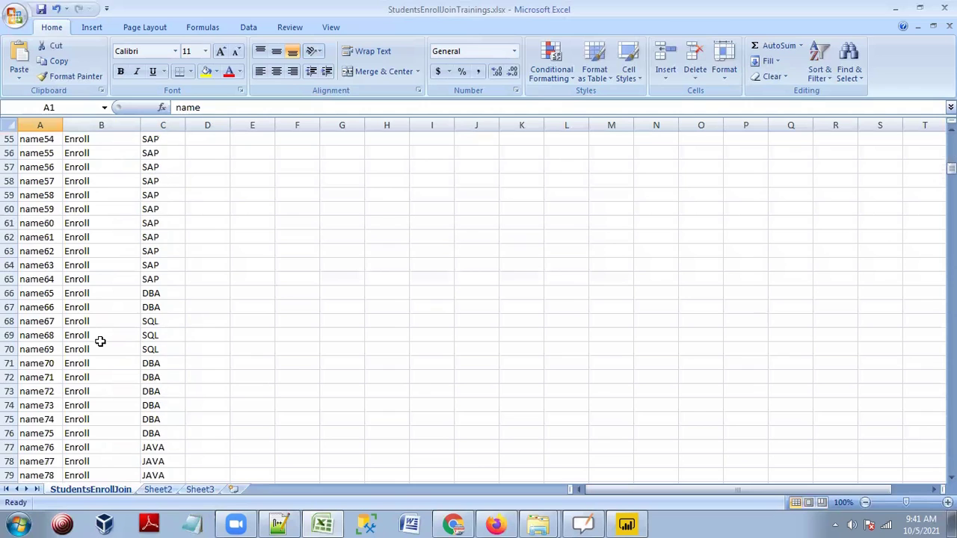
{"action": "scroll", "coordinate": [101, 341], "scroll_direction": "down", "scroll_amount": 20}
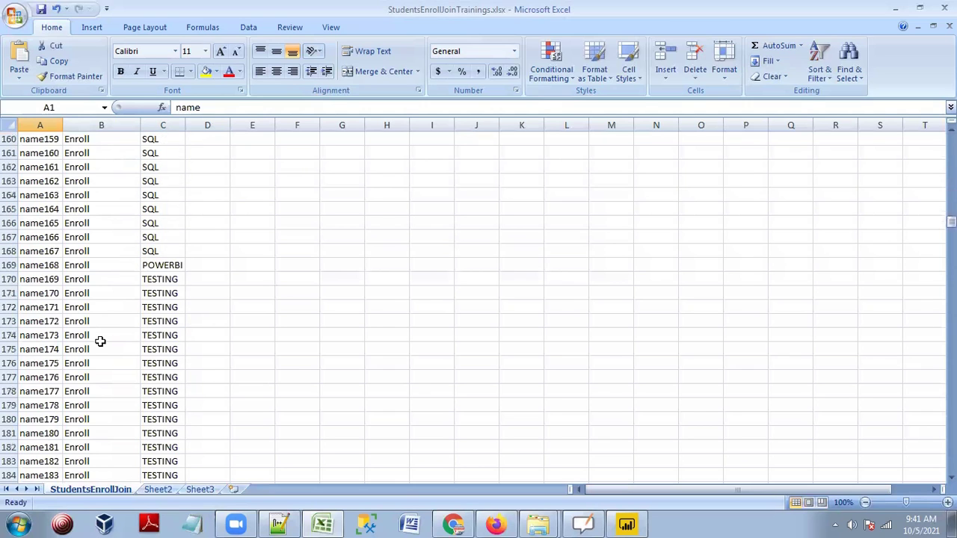
{"action": "scroll", "coordinate": [100, 341], "scroll_direction": "down", "scroll_amount": 3}
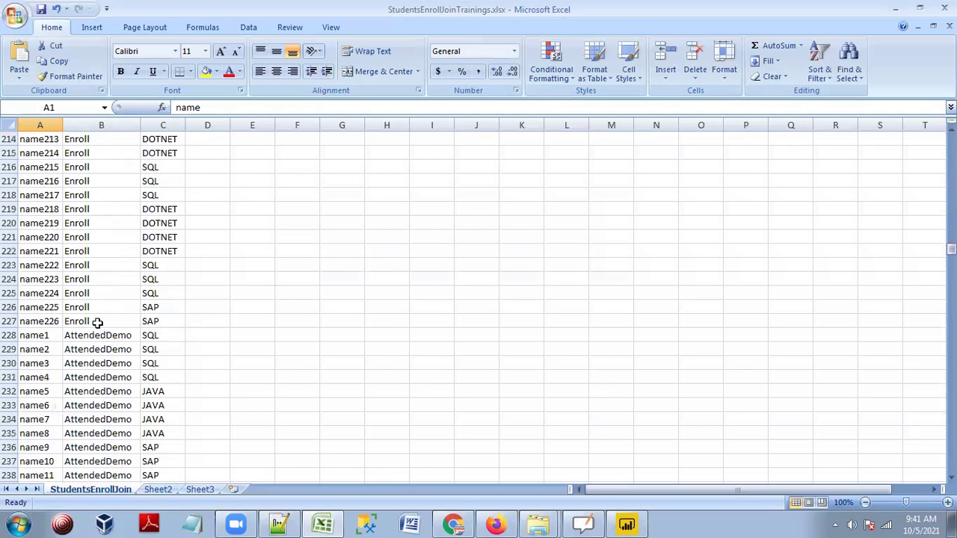
{"action": "left_click", "coordinate": [97, 321]}
{"action": "left_click", "coordinate": [95, 336]}
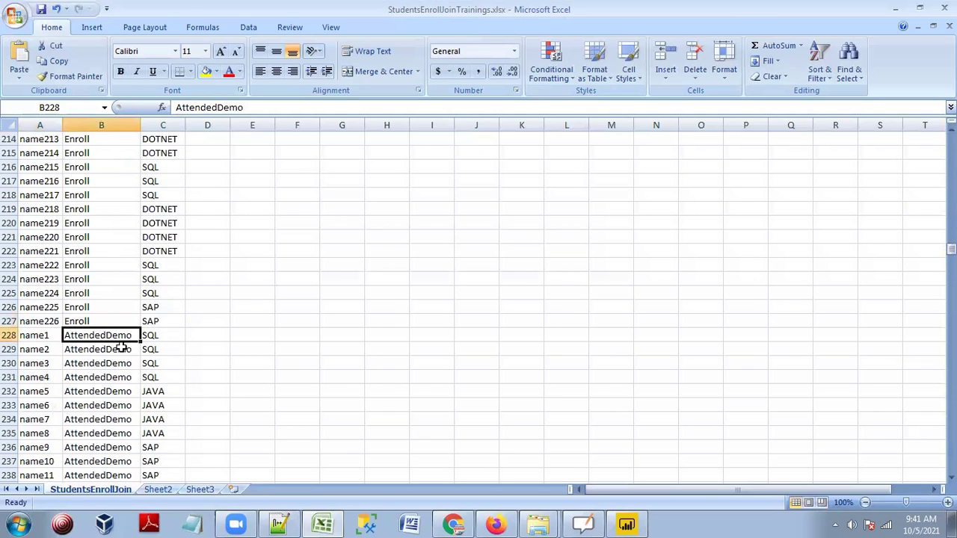
Review the AttendedDemo and Continue records through to the first Complete records
{"action": "scroll", "coordinate": [122, 348], "scroll_direction": "down", "scroll_amount": 20}
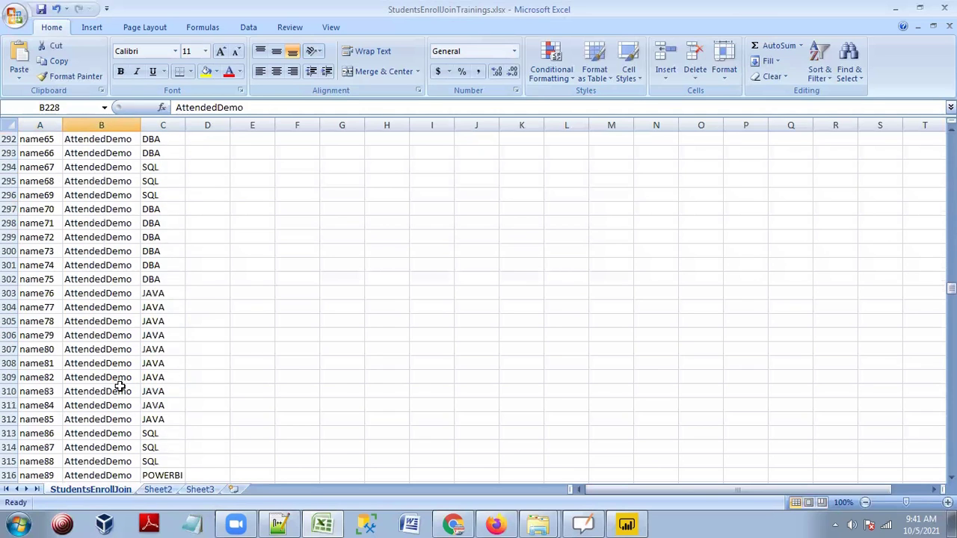
{"action": "scroll", "coordinate": [119, 385], "scroll_direction": "down", "scroll_amount": 20}
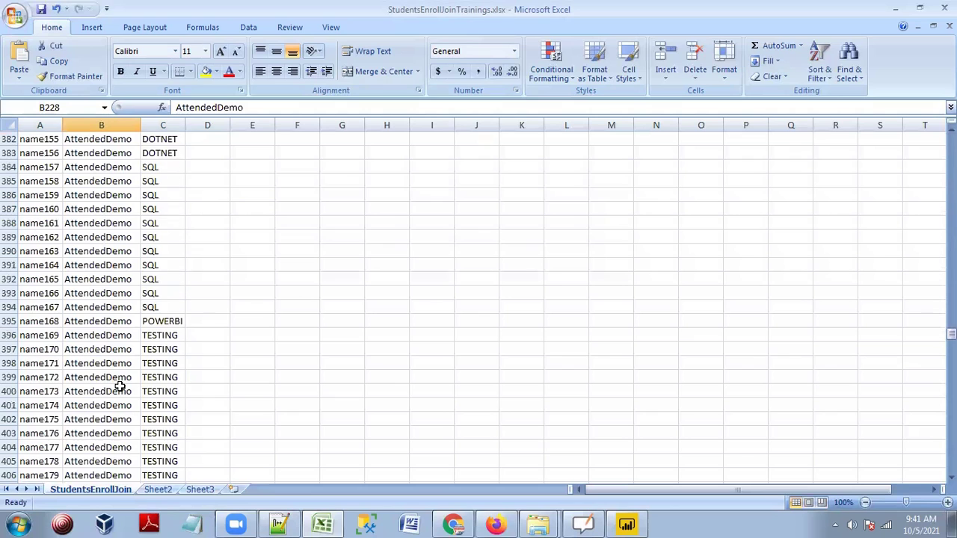
{"action": "left_click", "coordinate": [122, 351]}
{"action": "scroll", "coordinate": [122, 381], "scroll_direction": "down", "scroll_amount": 20}
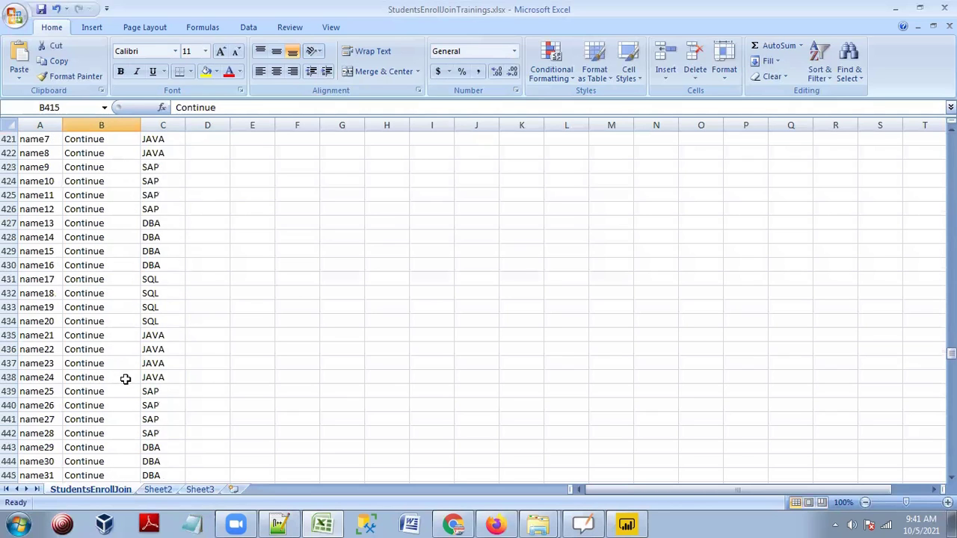
{"action": "scroll", "coordinate": [122, 391], "scroll_direction": "down", "scroll_amount": 20}
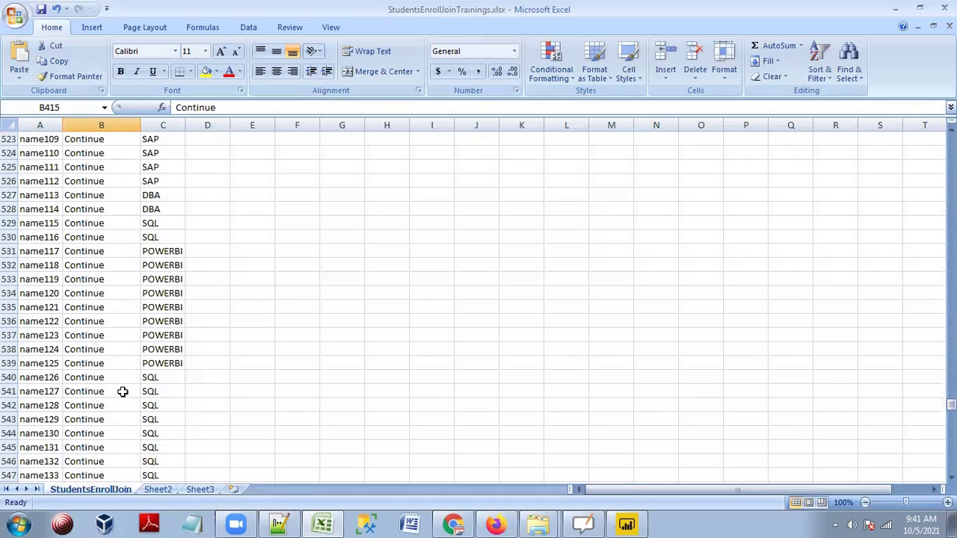
{"action": "left_click", "coordinate": [120, 363]}
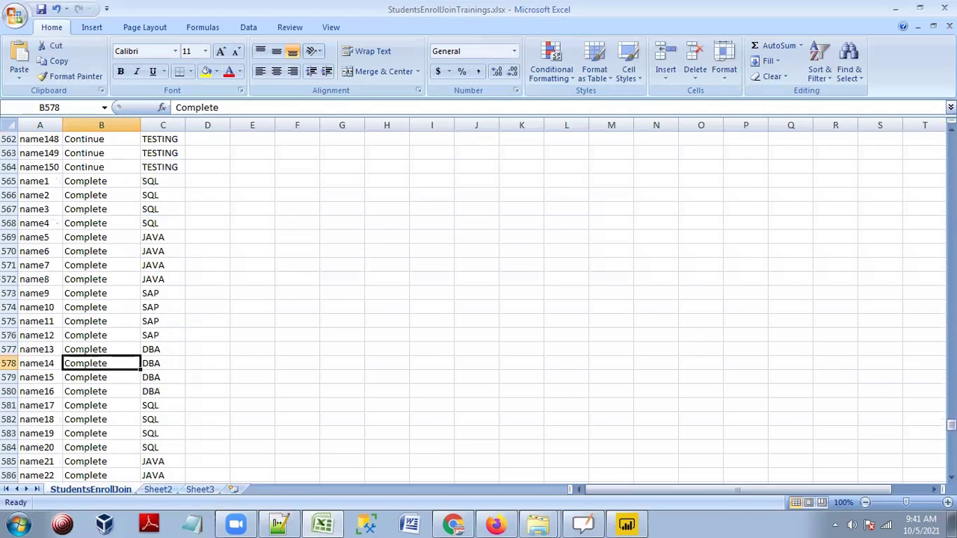
Return to the name header in cell A1 and save the workbook
{"action": "left_click_drag", "start_coordinate": [951, 426], "coordinate": [951, 139]}
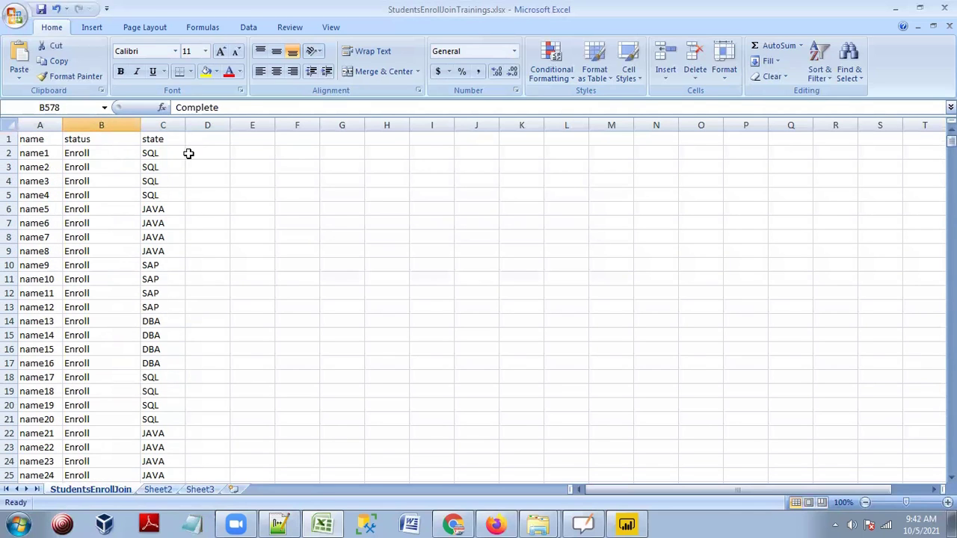
{"action": "left_click", "coordinate": [43, 138]}
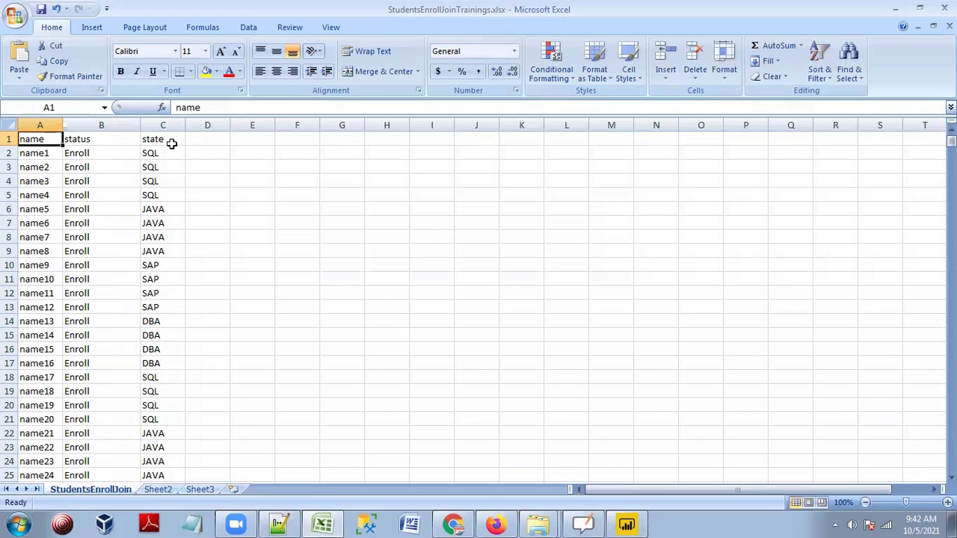
{"action": "left_click", "coordinate": [42, 10]}
{"action": "left_click", "coordinate": [628, 524]}
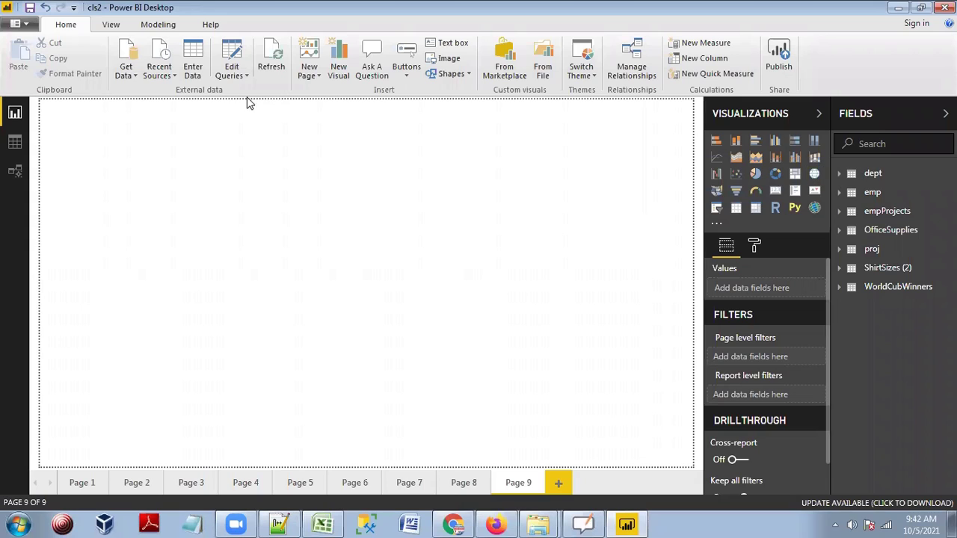
{"action": "left_click", "coordinate": [135, 74]}
{"action": "left_click", "coordinate": [147, 128]}
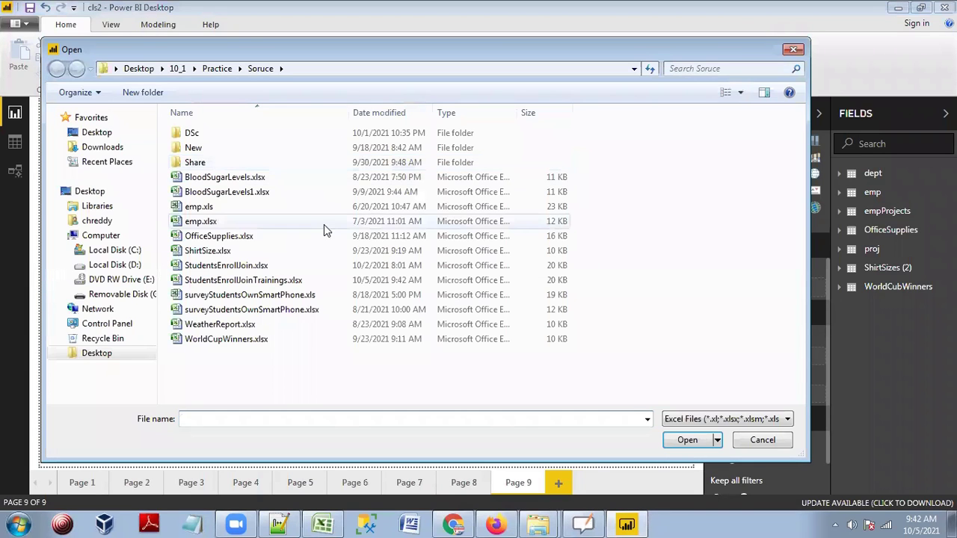
{"action": "left_click", "coordinate": [305, 280]}
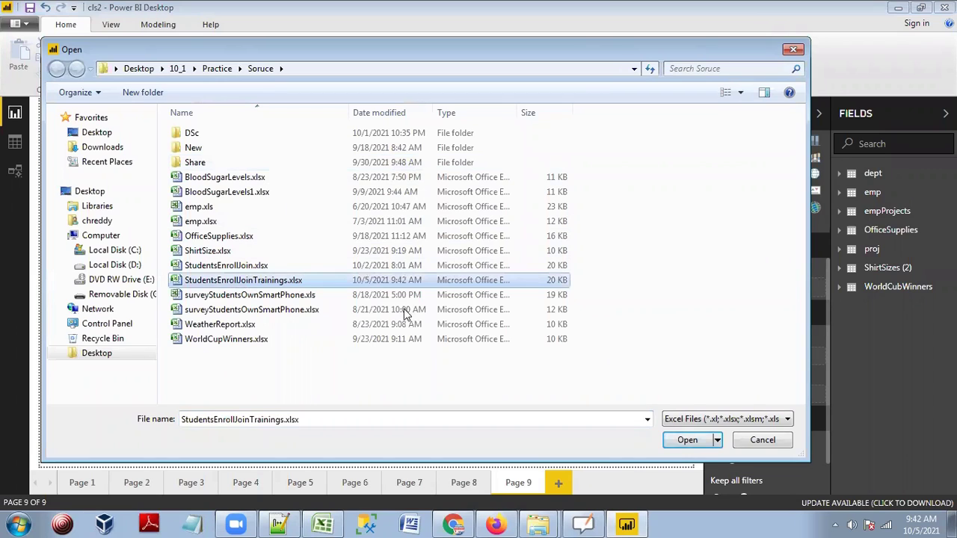
{"action": "left_click", "coordinate": [763, 440]}
Switch to Excel and rename the StudentsEnrollJoin sheet as StudentsEnrollJoinTrainings
{"action": "left_click", "coordinate": [322, 524]}
{"action": "right_click", "coordinate": [114, 489]}
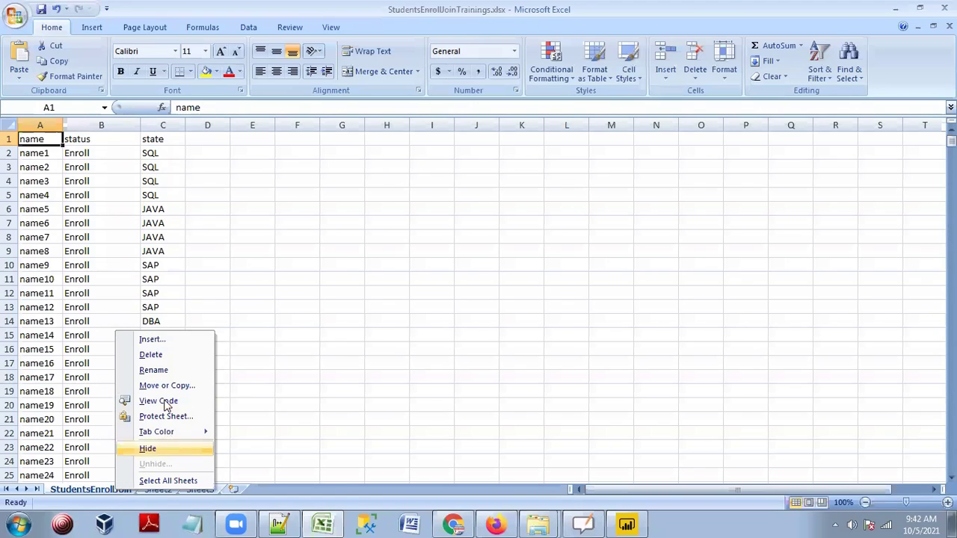
{"action": "left_click", "coordinate": [153, 370]}
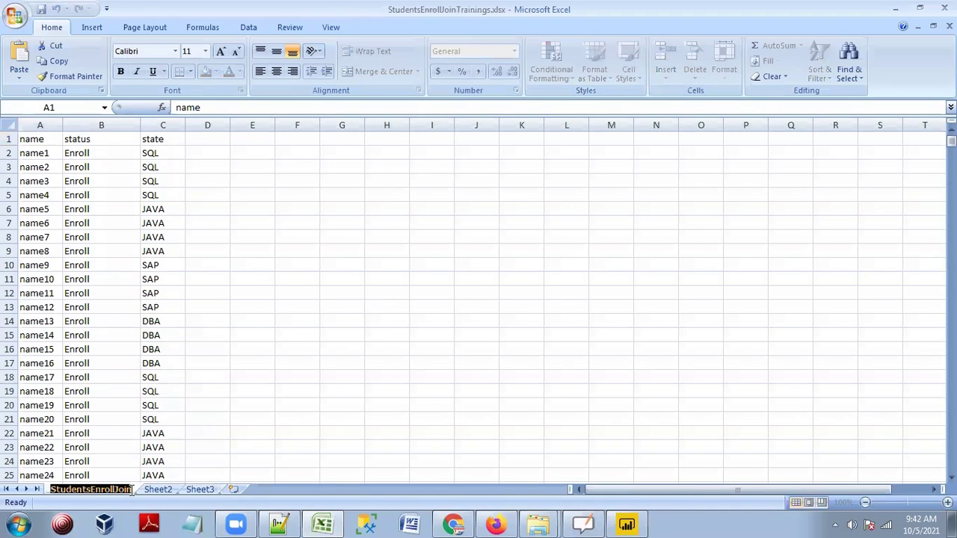
{"action": "key", "text": "Return"}
{"action": "type", "text": "Tr"}
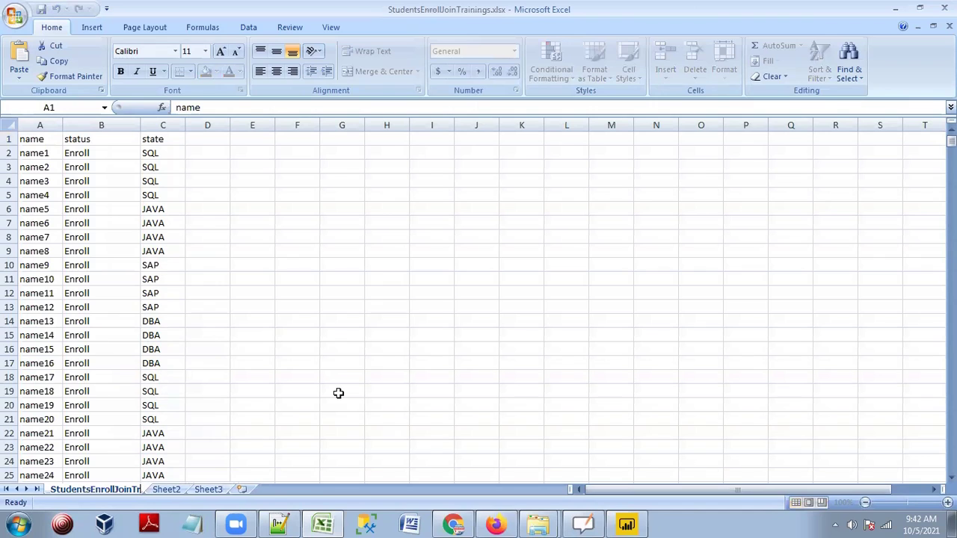
{"action": "type", "text": "ainings"}
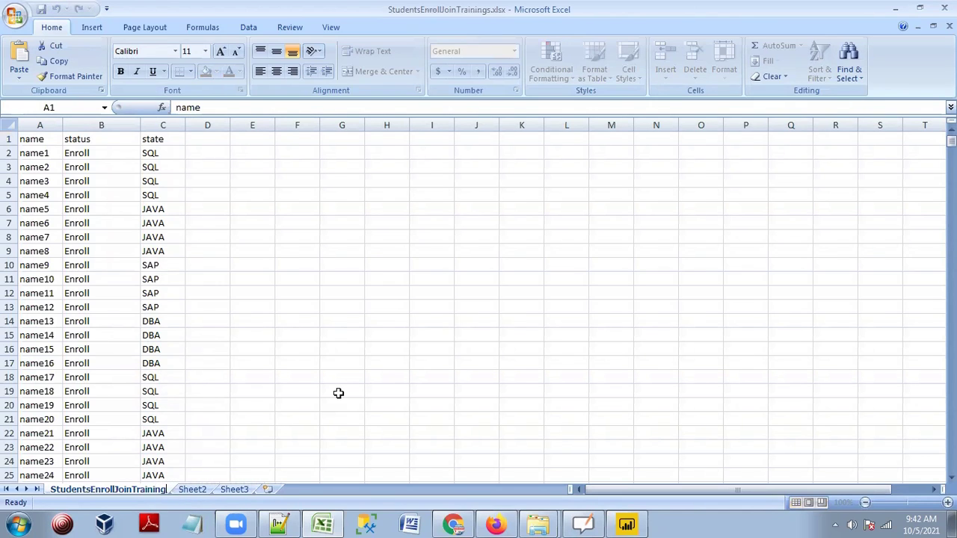
{"action": "left_click", "coordinate": [30, 139]}
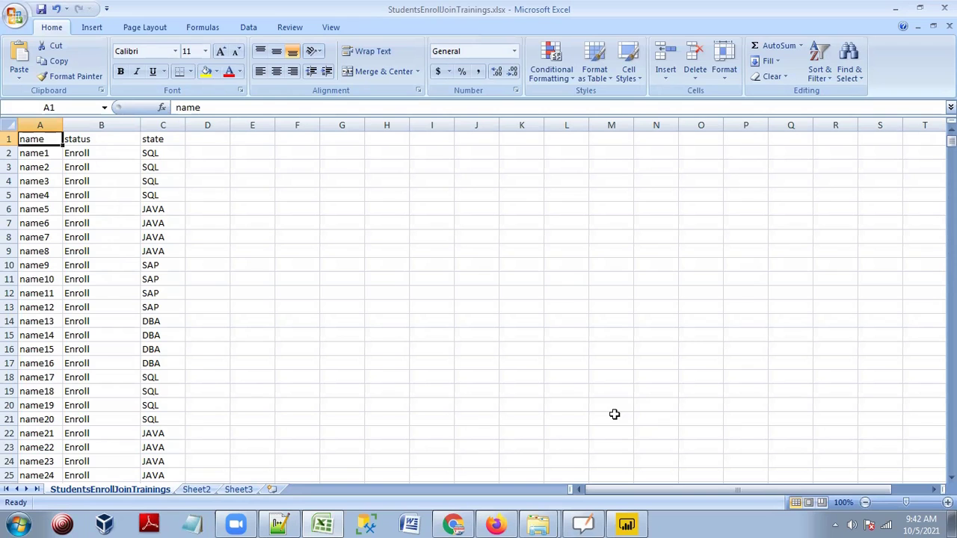
Switch to Power BI Desktop and add an empty funnel chart to Page 9
{"action": "left_click", "coordinate": [628, 523]}
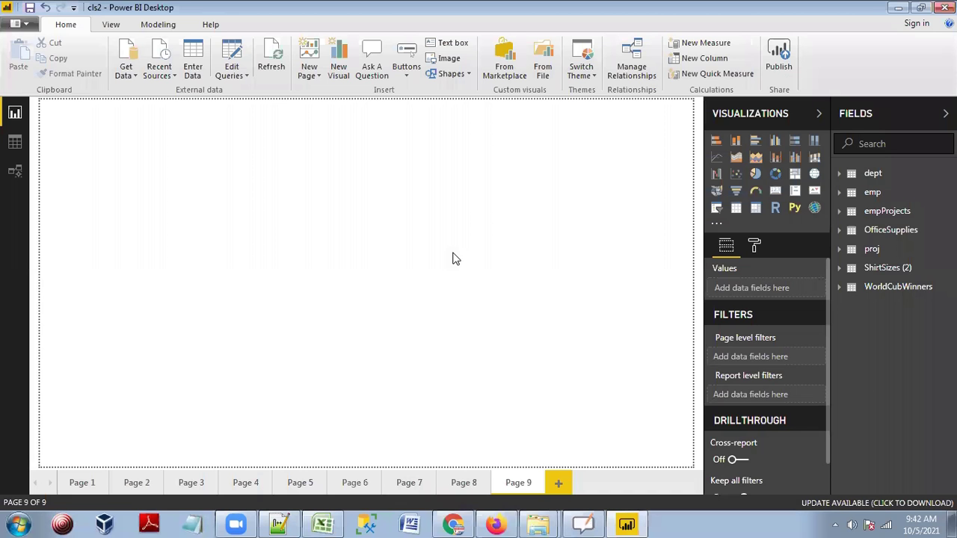
{"action": "left_click", "coordinate": [737, 192]}
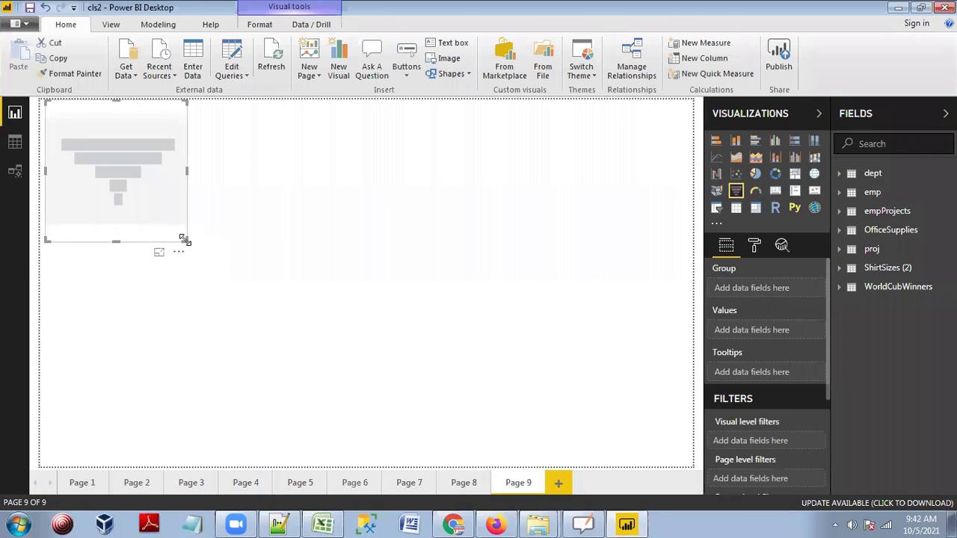
Enlarge the empty funnel chart and load the StudentsEnrollJoinTrainings sheet from StudentsEnrollJoinTrainings.xlsx
{"action": "left_click_drag", "start_coordinate": [184, 239], "coordinate": [314, 326]}
{"action": "left_click", "coordinate": [125, 71]}
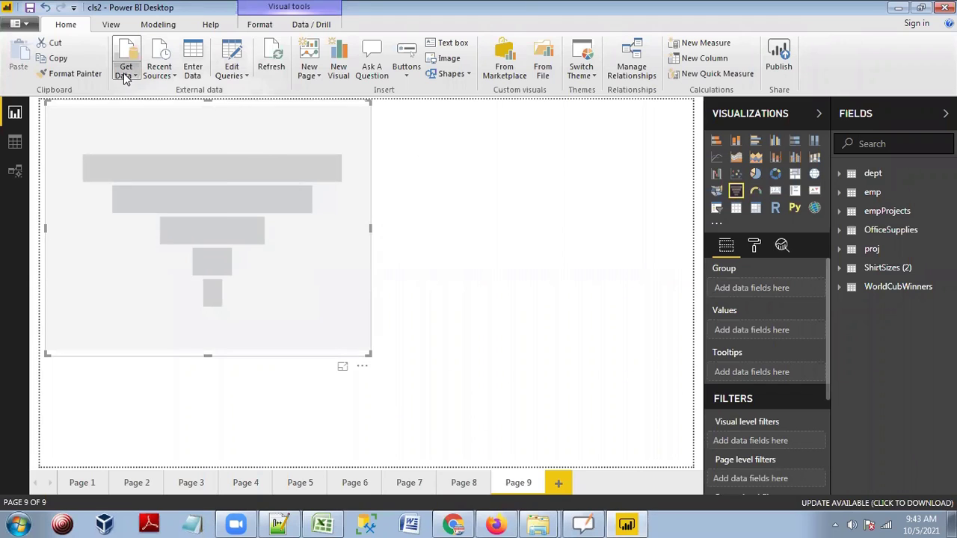
{"action": "left_click", "coordinate": [153, 112]}
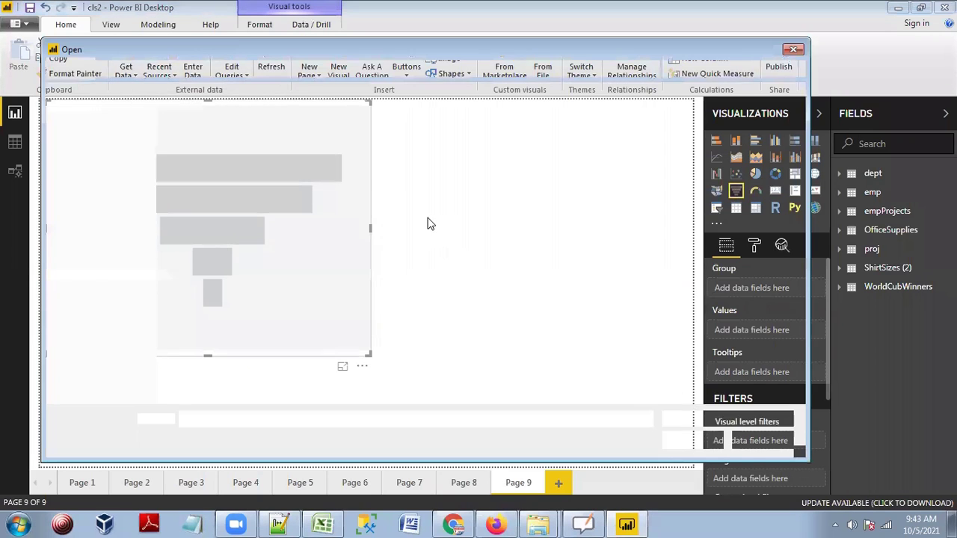
{"action": "left_click", "coordinate": [288, 282]}
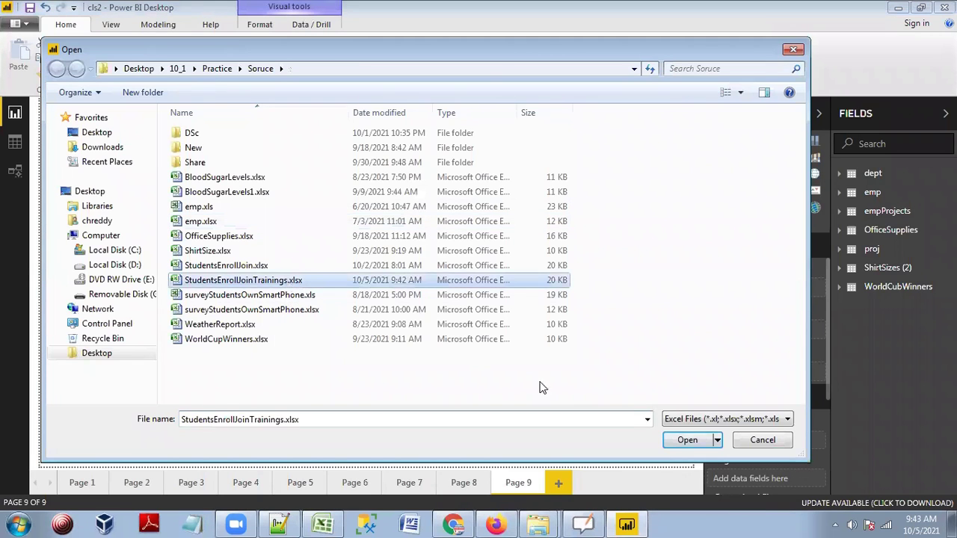
{"action": "left_click", "coordinate": [687, 443]}
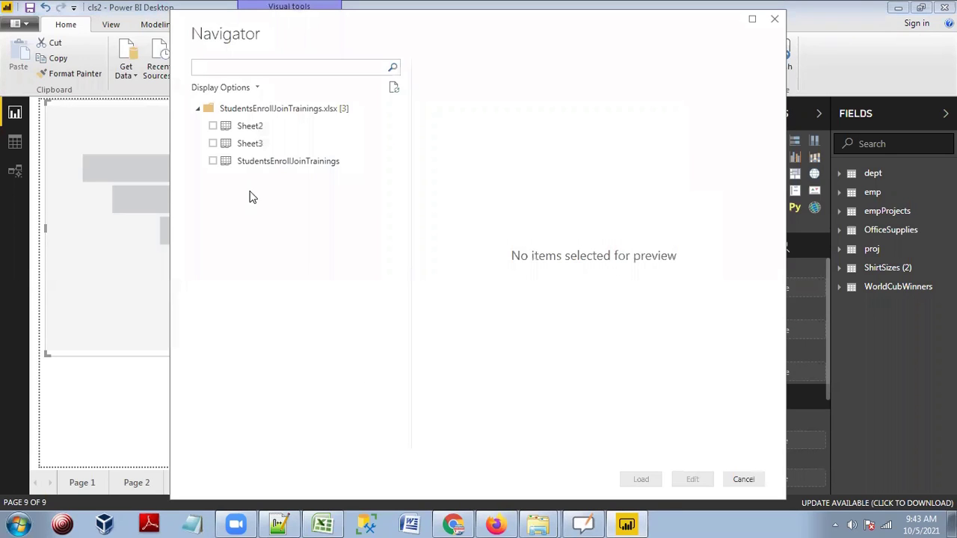
{"action": "left_click", "coordinate": [213, 161]}
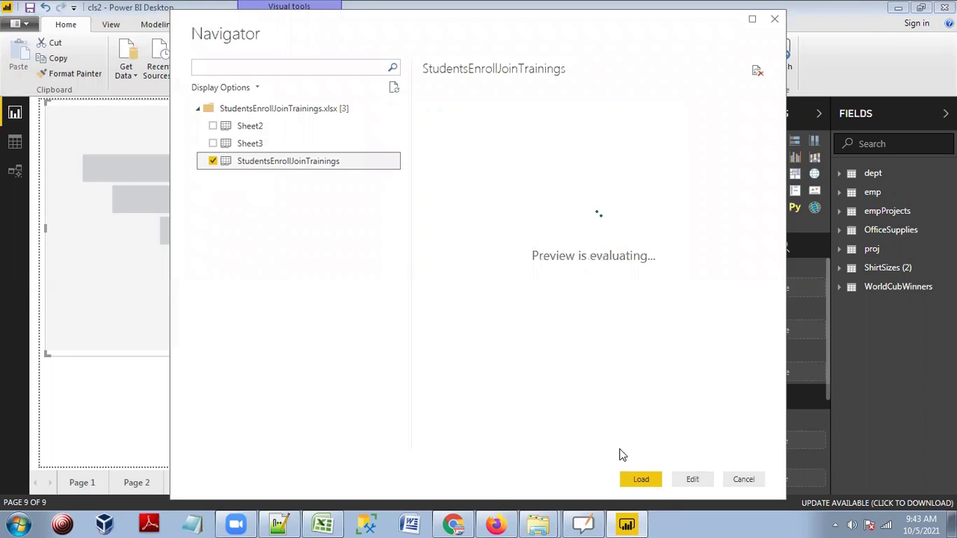
{"action": "left_click", "coordinate": [637, 481]}
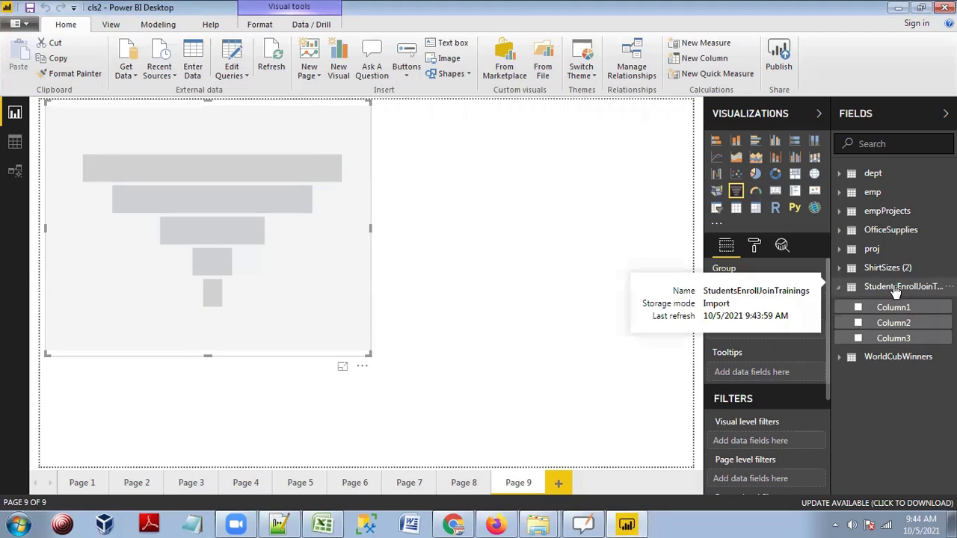
Open the StudentsEnrollJoinTrainings query in Power Query Editor and promote its first row to column headers
{"action": "left_click", "coordinate": [895, 290]}
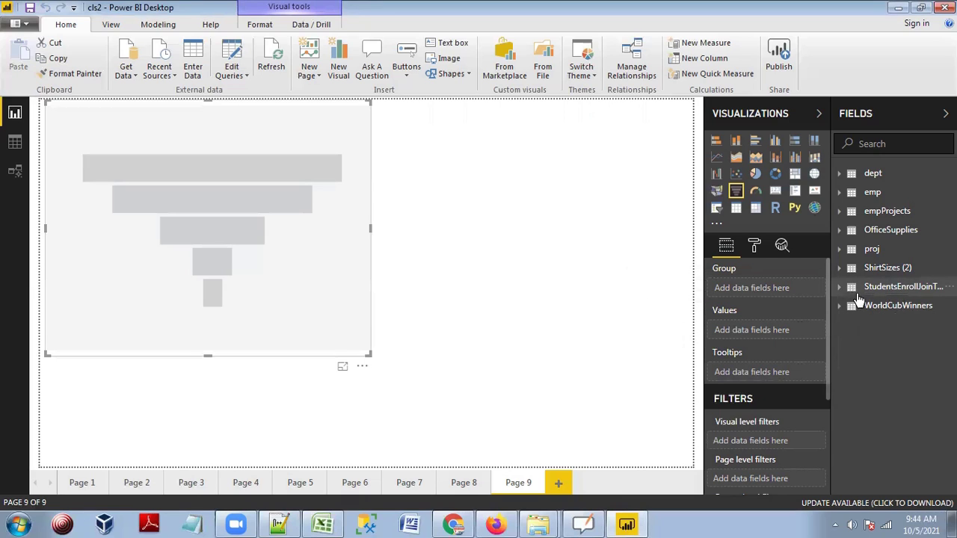
{"action": "left_click", "coordinate": [873, 291]}
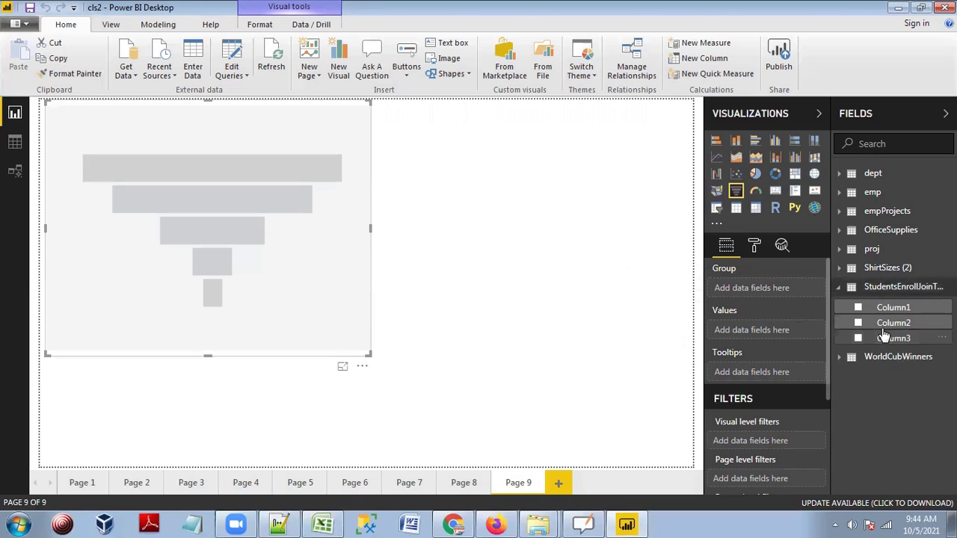
{"action": "left_click", "coordinate": [233, 57]}
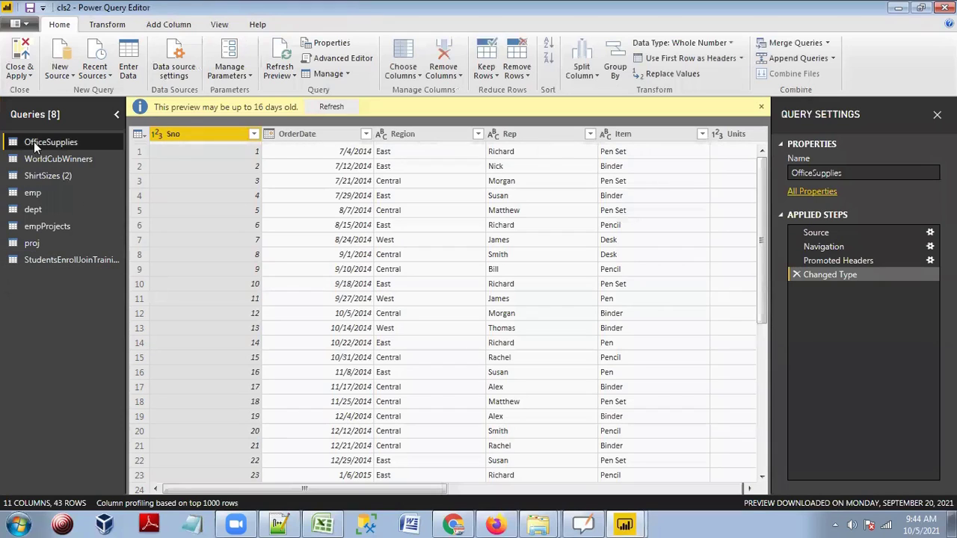
{"action": "left_click", "coordinate": [54, 260]}
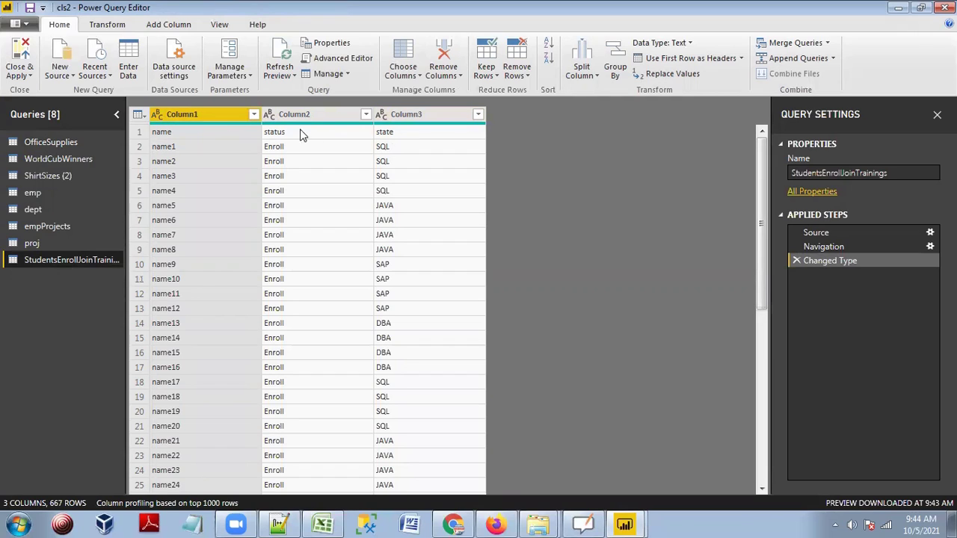
{"action": "left_click", "coordinate": [145, 114]}
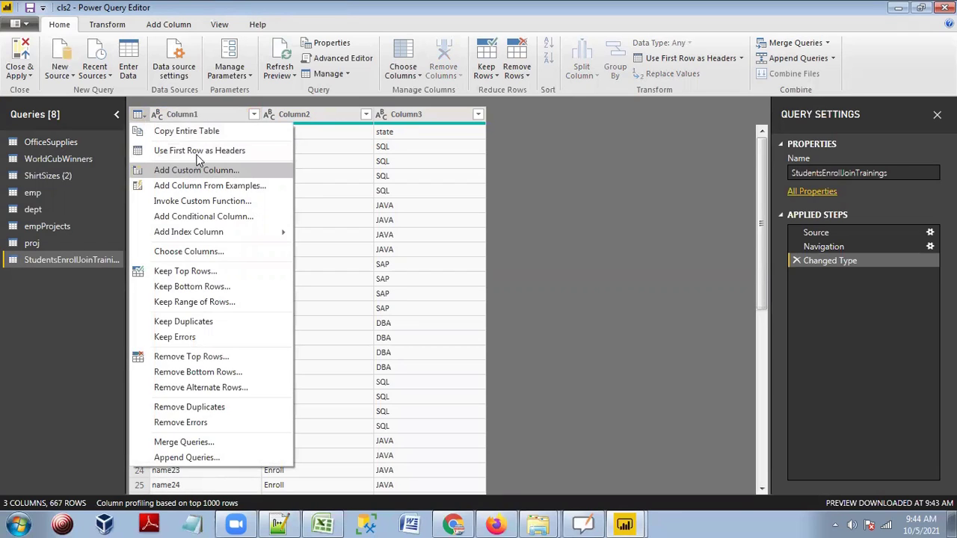
{"action": "left_click", "coordinate": [241, 152]}
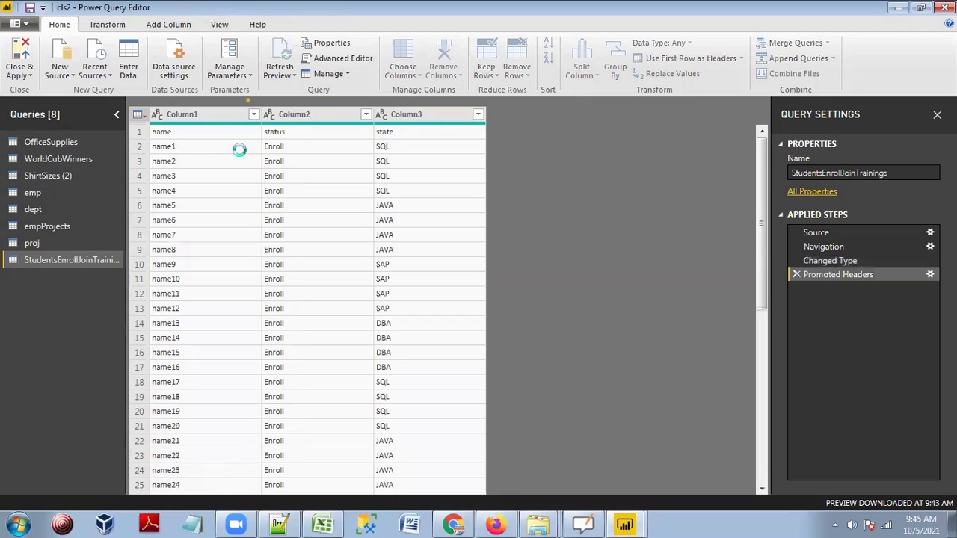
{"action": "left_click", "coordinate": [176, 135]}
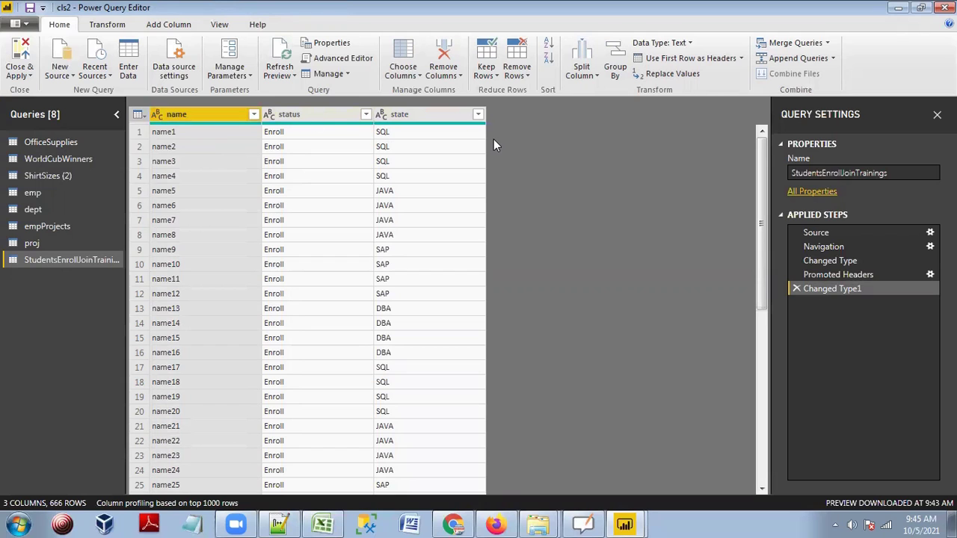
Save the file with the pending query changes applied and close Power Query Editor
{"action": "left_click_drag", "start_coordinate": [757, 174], "coordinate": [747, 150]}
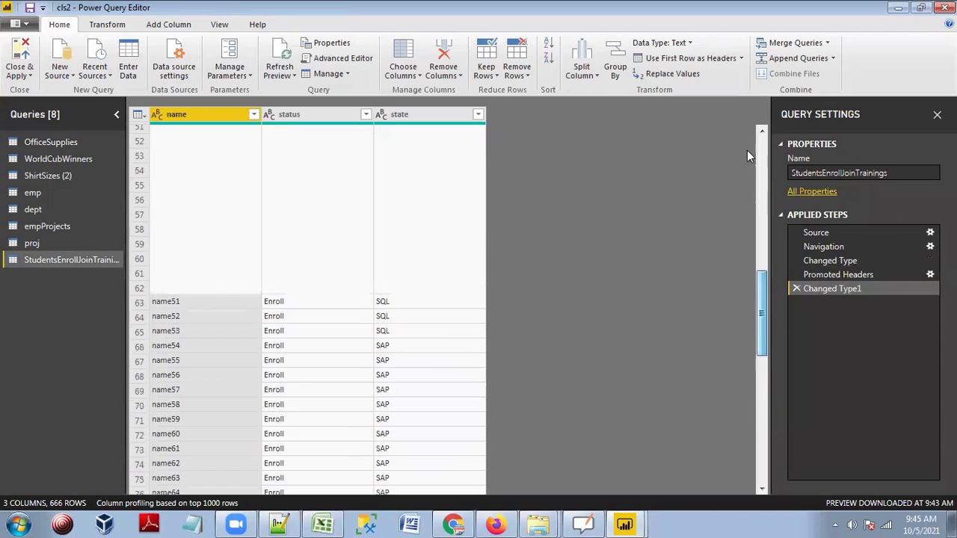
{"action": "left_click", "coordinate": [30, 10]}
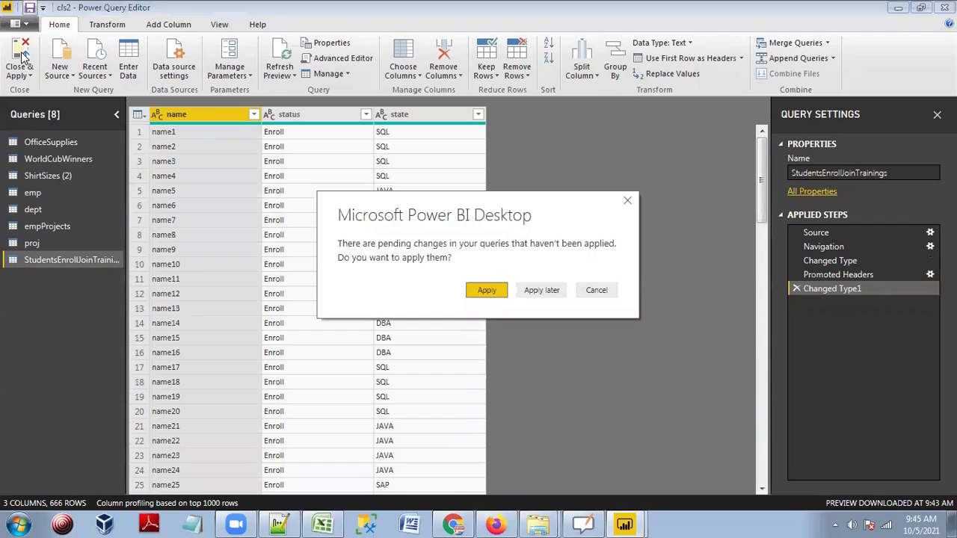
{"action": "left_click", "coordinate": [495, 298]}
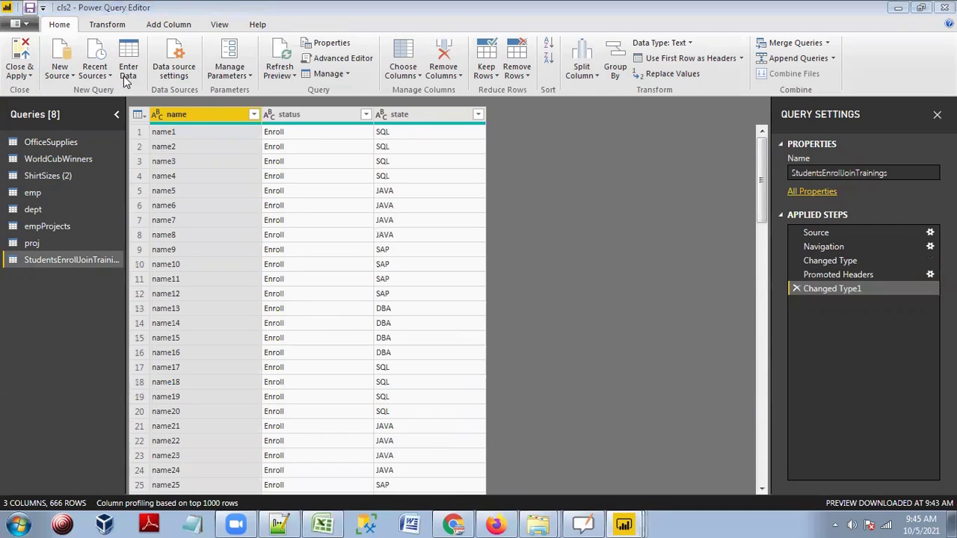
{"action": "left_click", "coordinate": [18, 57]}
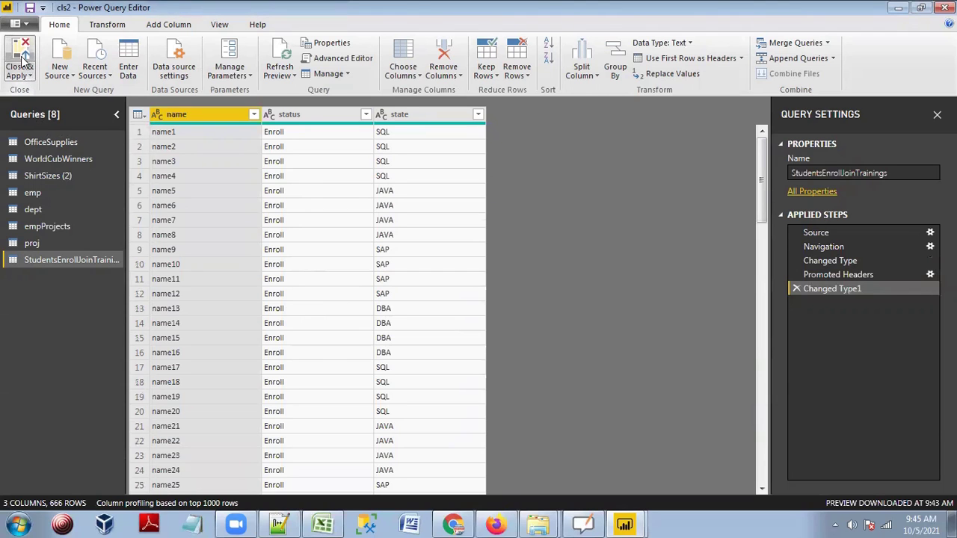
{"action": "left_click", "coordinate": [22, 63]}
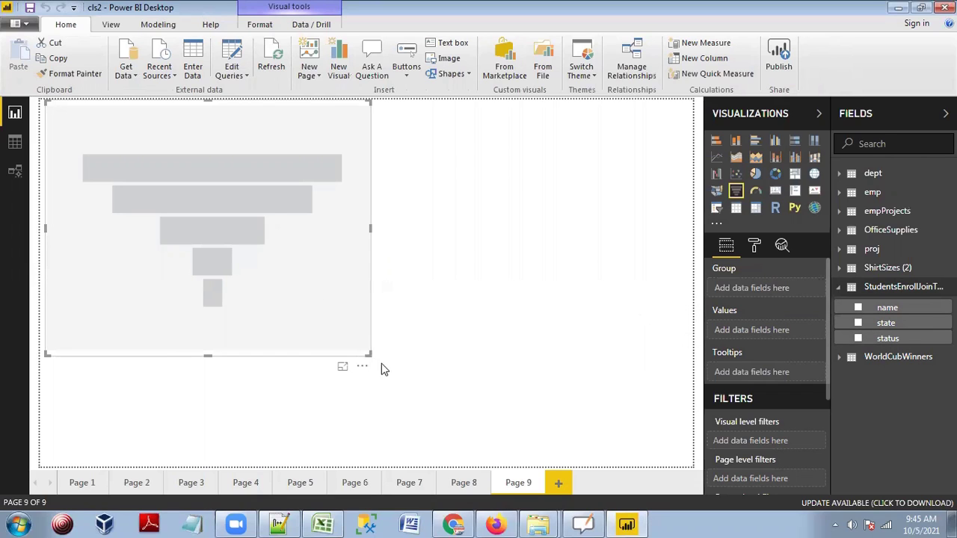
Enlarge the empty funnel chart further on Page 9
{"action": "left_click_drag", "start_coordinate": [370, 355], "coordinate": [440, 390]}
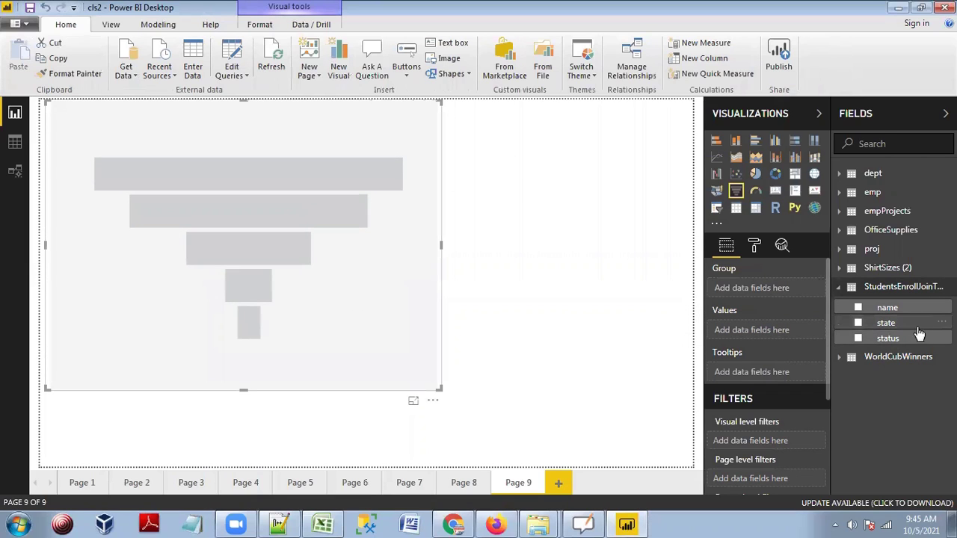
{"action": "left_click", "coordinate": [884, 338], "text": "shift"}
Switch to Excel and review the name and status columns of the Enroll records
{"action": "left_click", "coordinate": [323, 523]}
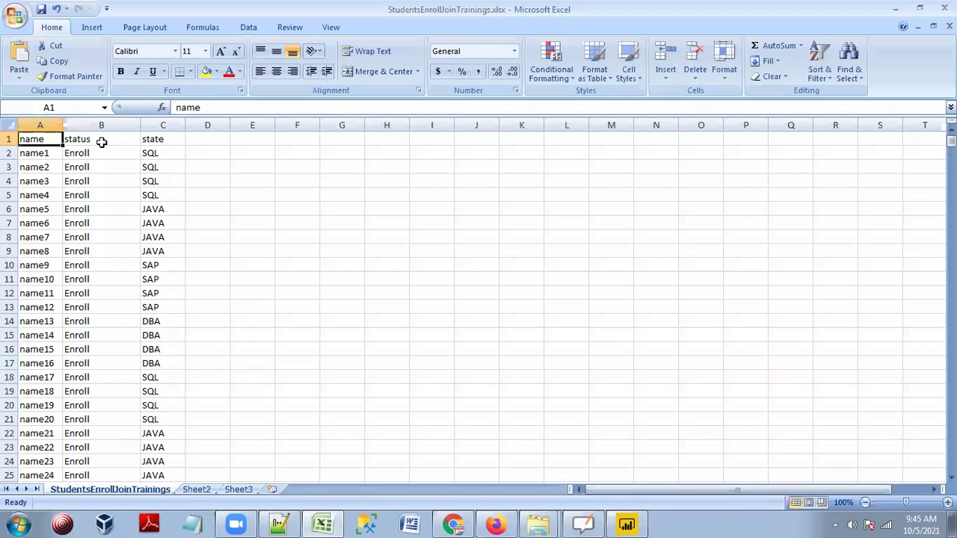
{"action": "left_click", "coordinate": [101, 142]}
{"action": "left_click_drag", "start_coordinate": [100, 154], "coordinate": [96, 313]}
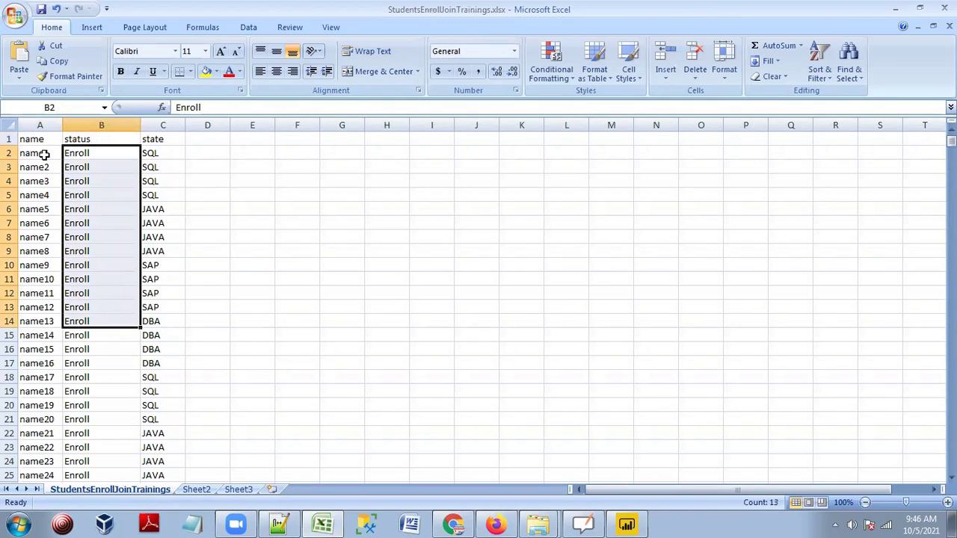
{"action": "left_click_drag", "start_coordinate": [100, 154], "coordinate": [97, 348]}
{"action": "left_click_drag", "start_coordinate": [30, 155], "coordinate": [76, 391]}
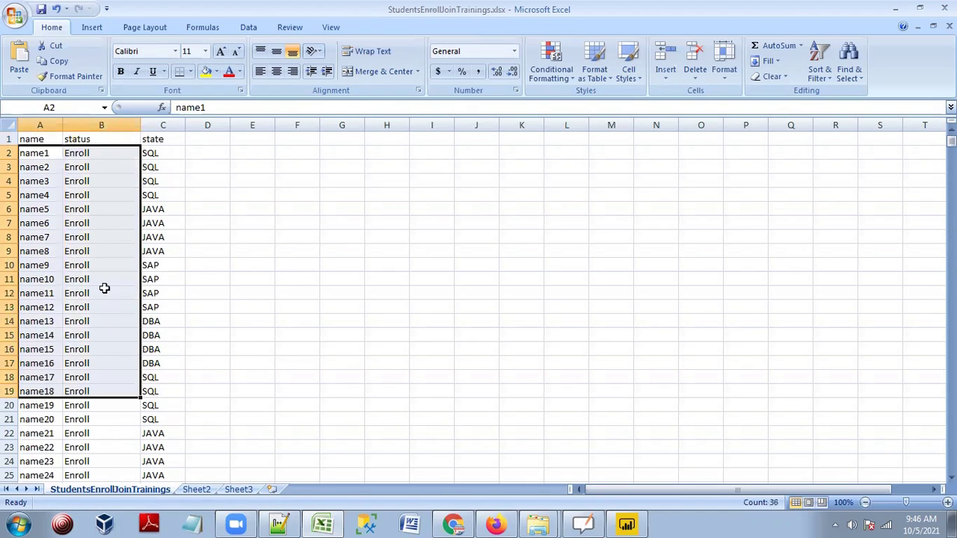
{"action": "left_click", "coordinate": [77, 154]}
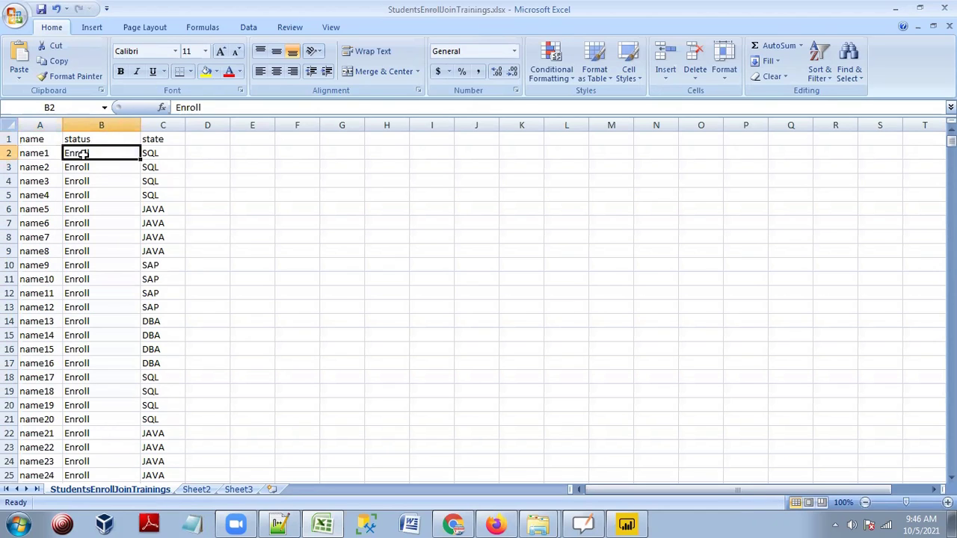
{"action": "scroll", "coordinate": [98, 298], "scroll_direction": "down", "scroll_amount": 11}
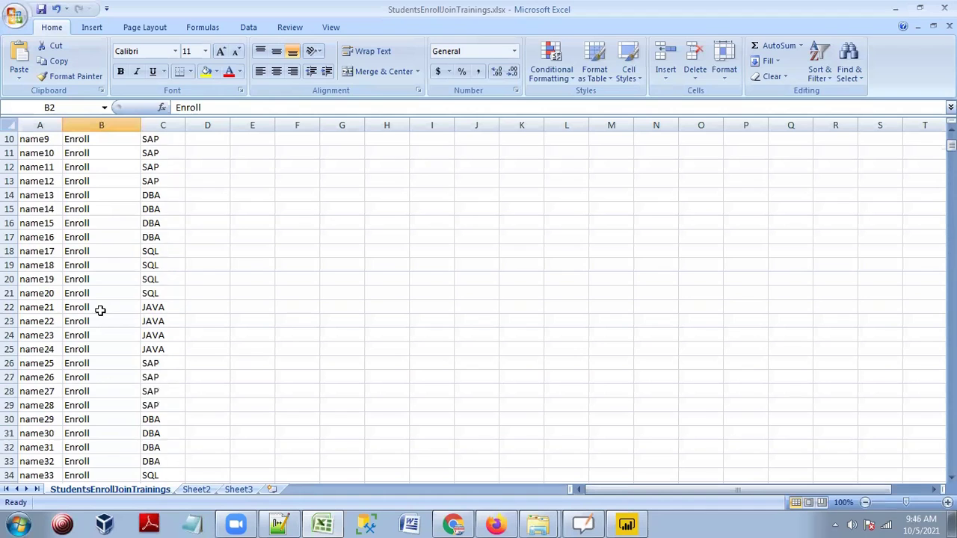
{"action": "scroll", "coordinate": [51, 169], "scroll_direction": "up", "scroll_amount": 11}
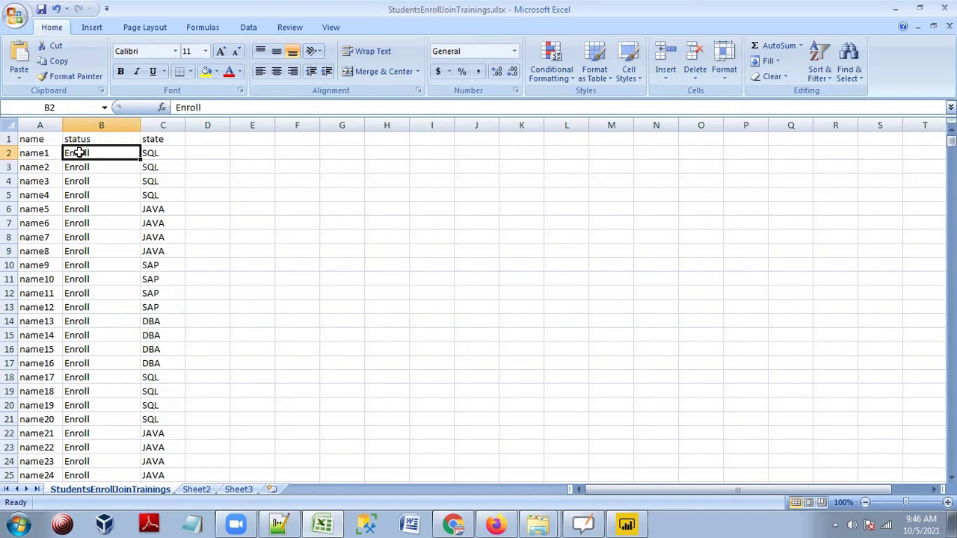
{"action": "left_click", "coordinate": [45, 139]}
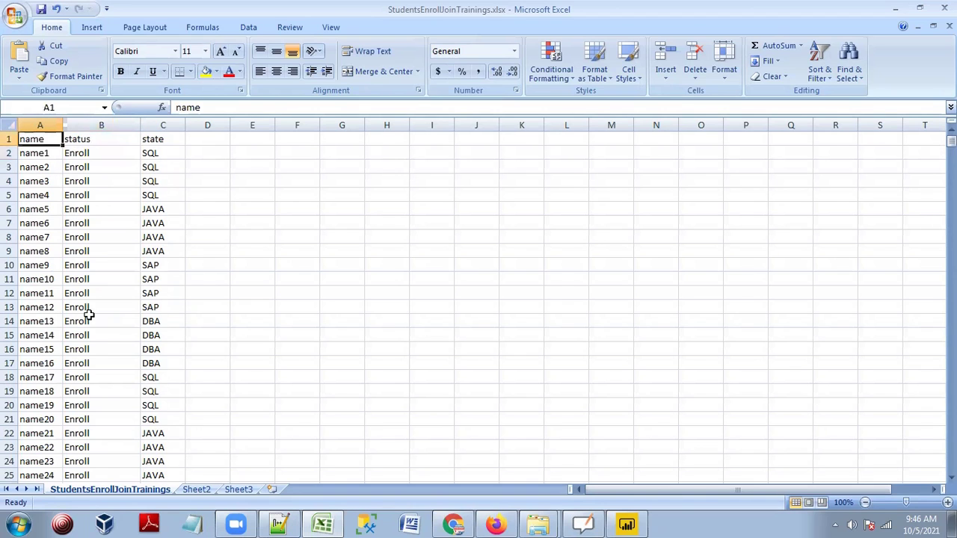
{"action": "scroll", "coordinate": [103, 387], "scroll_direction": "down", "scroll_amount": 16}
{"action": "scroll", "coordinate": [74, 182], "scroll_direction": "up", "scroll_amount": 16}
Check the table's fields in Power BI Desktop, then return to Excel and select the Enroll status entries in B2:B227 to count them
{"action": "left_click", "coordinate": [626, 524]}
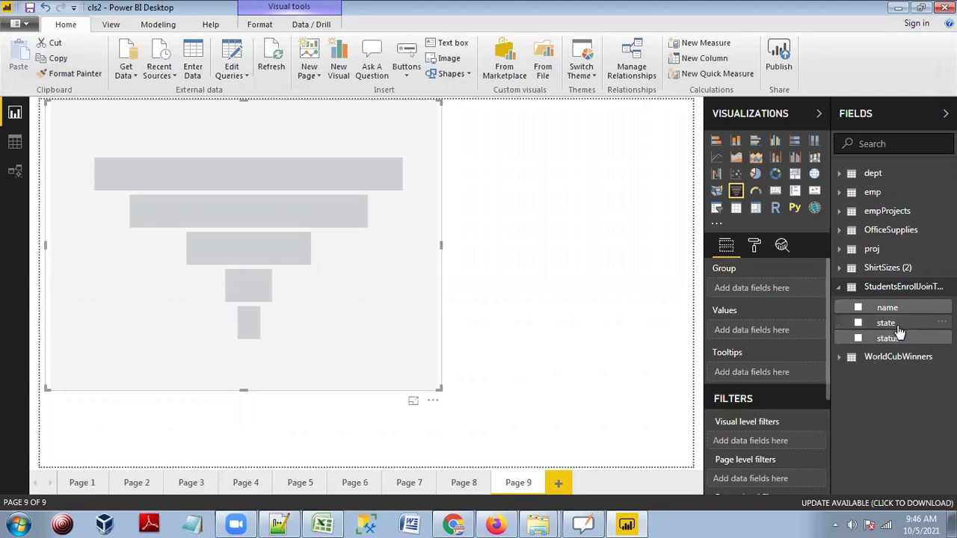
{"action": "left_click", "coordinate": [323, 524]}
{"action": "left_click_drag", "start_coordinate": [100, 154], "coordinate": [103, 405]}
{"action": "scroll", "coordinate": [103, 405], "scroll_direction": "down", "scroll_amount": 20}
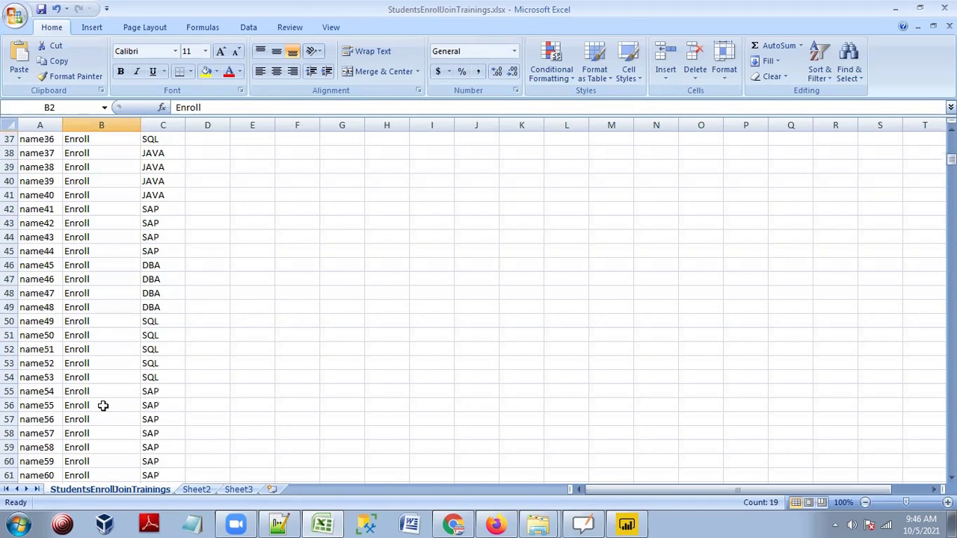
{"action": "scroll", "coordinate": [103, 405], "scroll_direction": "down", "scroll_amount": 20}
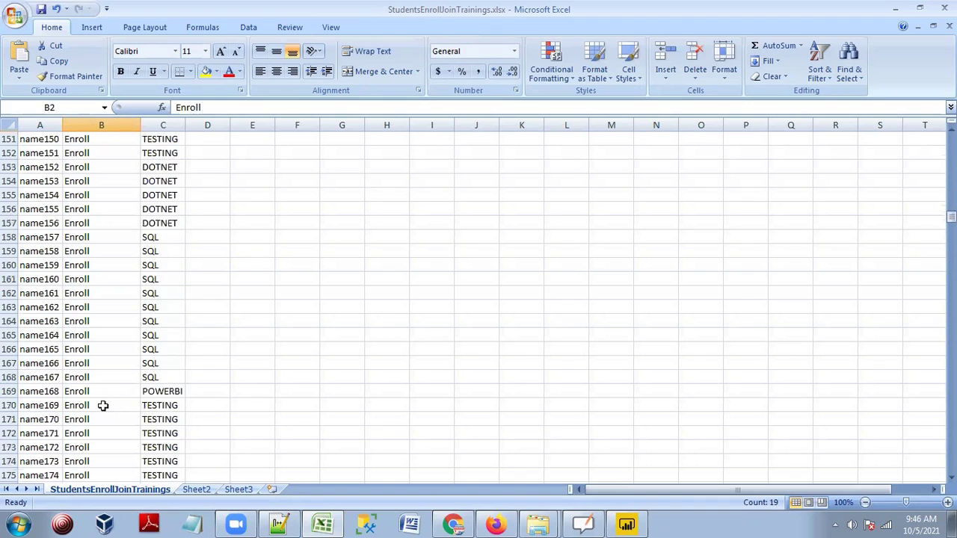
{"action": "scroll", "coordinate": [103, 406], "scroll_direction": "down", "scroll_amount": 8}
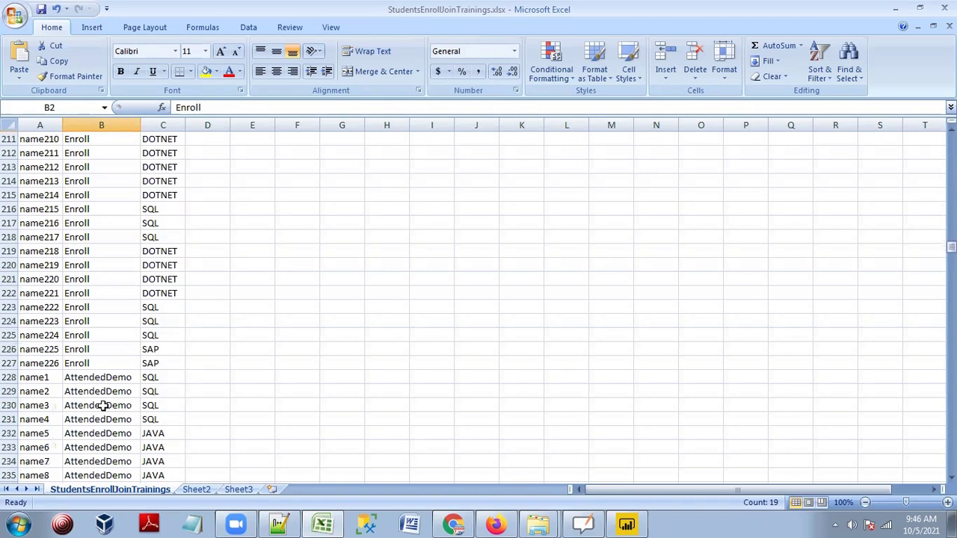
{"action": "left_click", "coordinate": [92, 364], "text": "shift"}
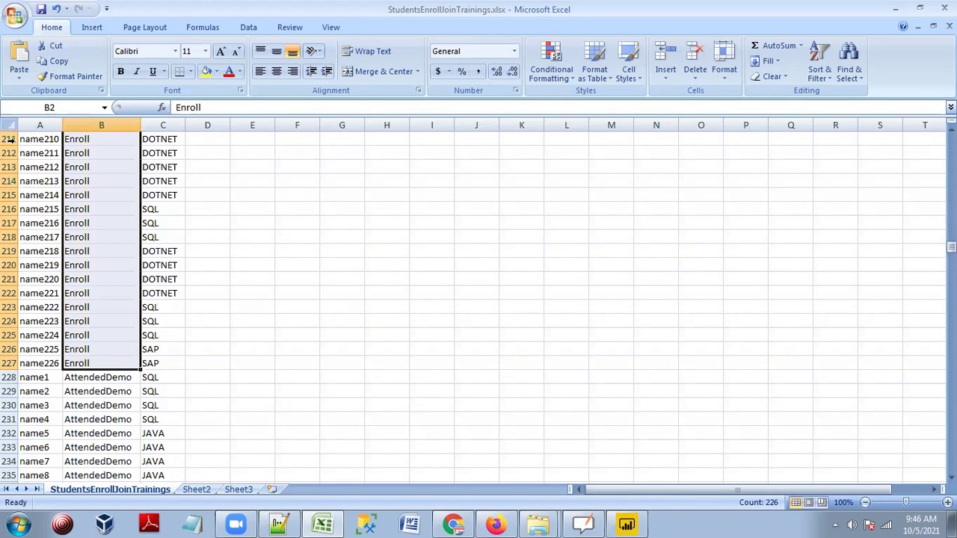
In Power BI Desktop, plot the count of name grouped by status in the funnel chart and make the chart slightly smaller
{"action": "left_click", "coordinate": [625, 522]}
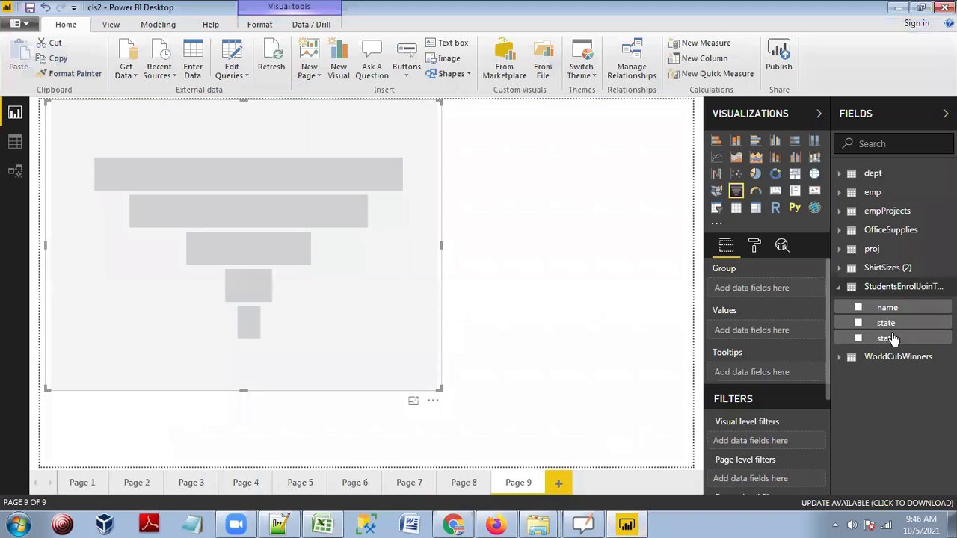
{"action": "left_click_drag", "start_coordinate": [887, 338], "coordinate": [757, 288]}
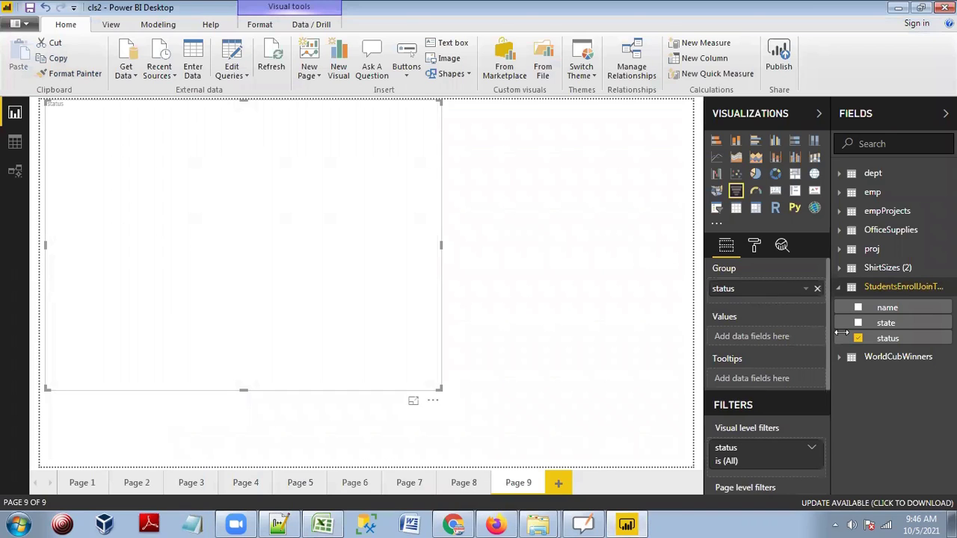
{"action": "left_click_drag", "start_coordinate": [890, 308], "coordinate": [758, 338]}
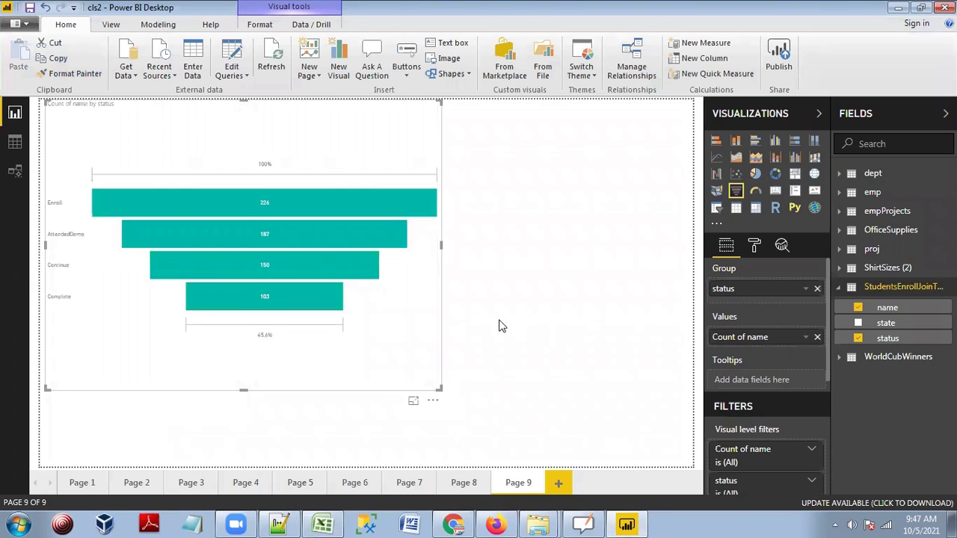
{"action": "left_click_drag", "start_coordinate": [549, 430], "coordinate": [641, 452]}
{"action": "left_click_drag", "start_coordinate": [542, 394], "coordinate": [421, 346]}
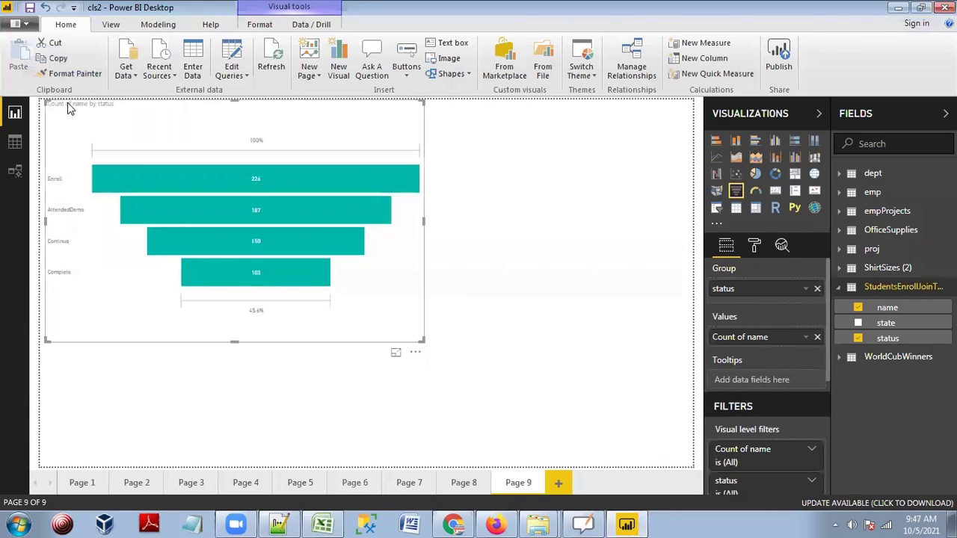
Set the text size of the funnel chart's data labels to 12
{"action": "left_click", "coordinate": [755, 246]}
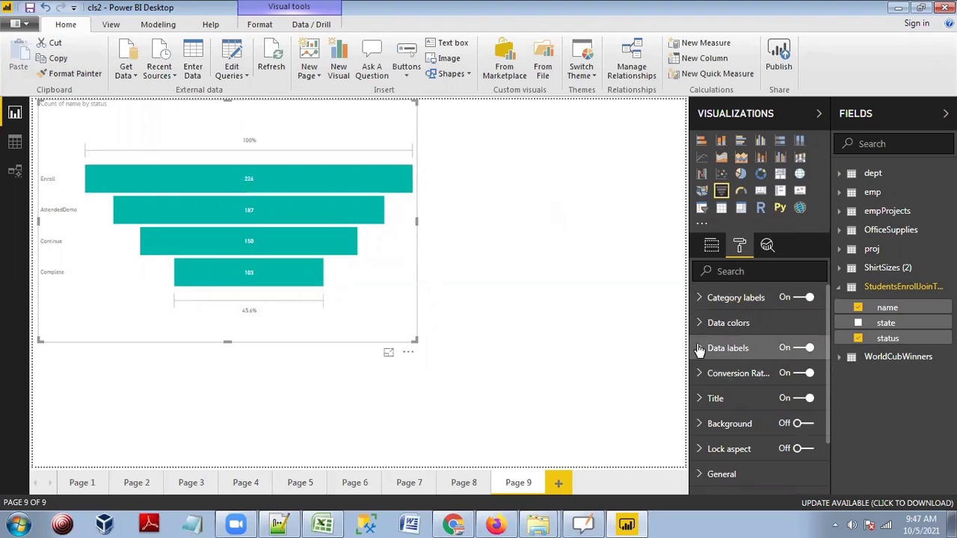
{"action": "left_click", "coordinate": [756, 350]}
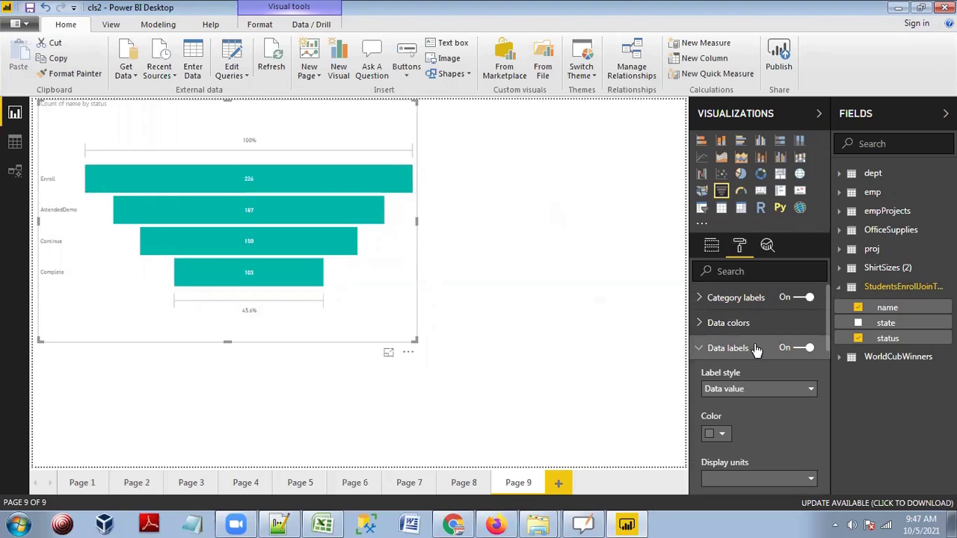
{"action": "scroll", "coordinate": [763, 417], "scroll_direction": "down", "scroll_amount": 5}
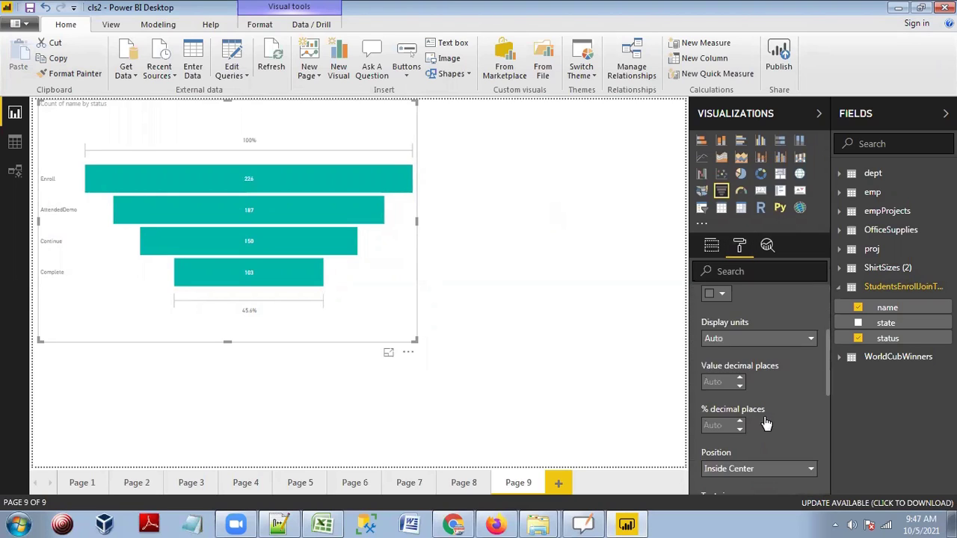
{"action": "scroll", "coordinate": [764, 416], "scroll_direction": "down", "scroll_amount": 2}
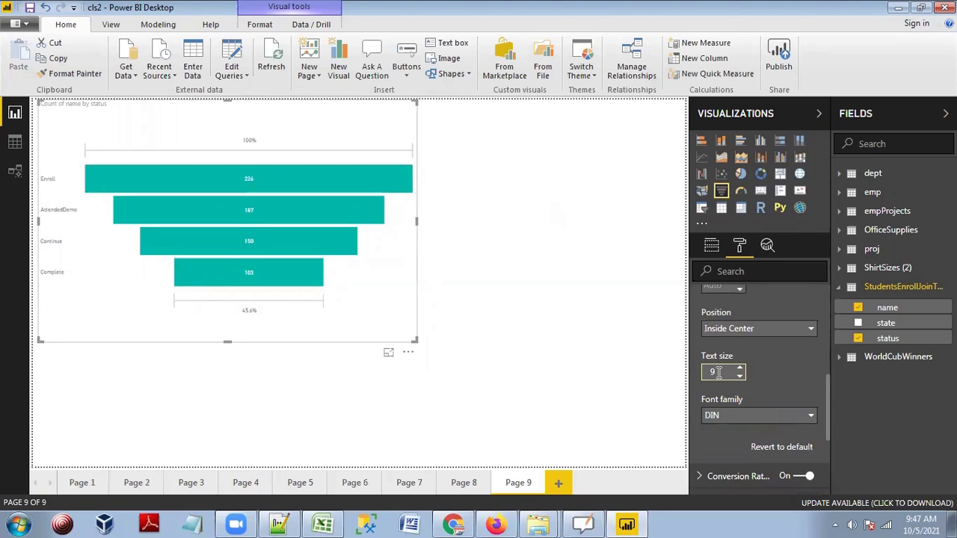
{"action": "double_click", "coordinate": [717, 372]}
{"action": "type", "text": "12"}
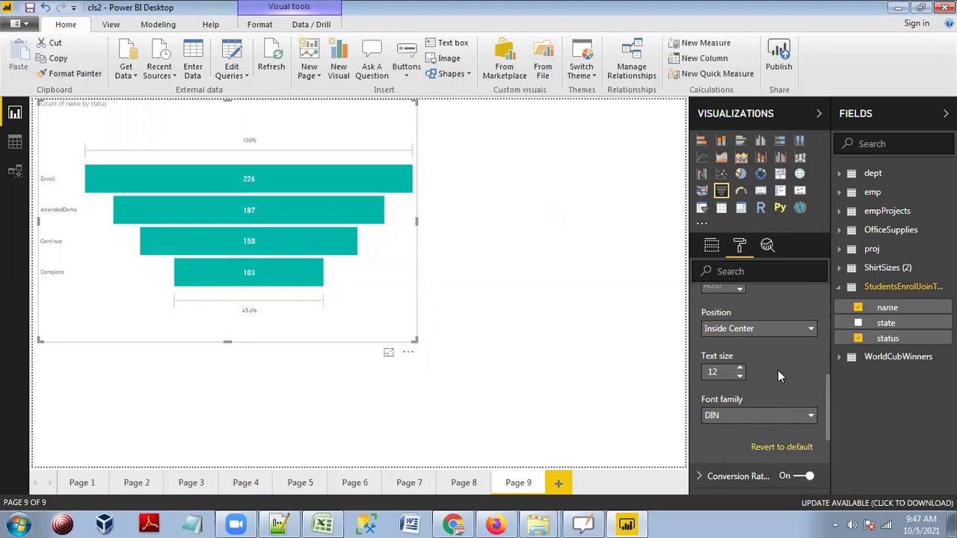
Set the text size of the funnel chart's conversion rate labels to 12
{"action": "scroll", "coordinate": [777, 374], "scroll_direction": "down", "scroll_amount": 3}
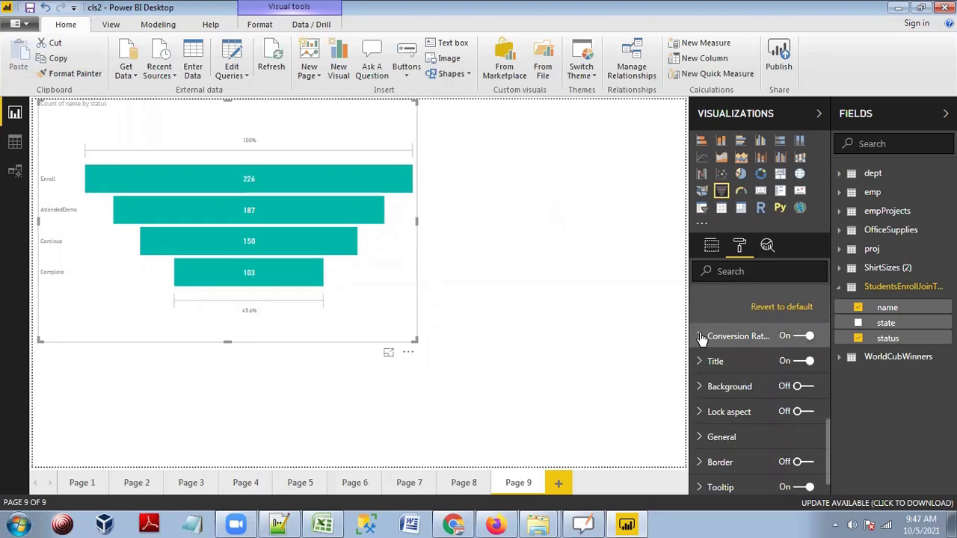
{"action": "left_click", "coordinate": [701, 337]}
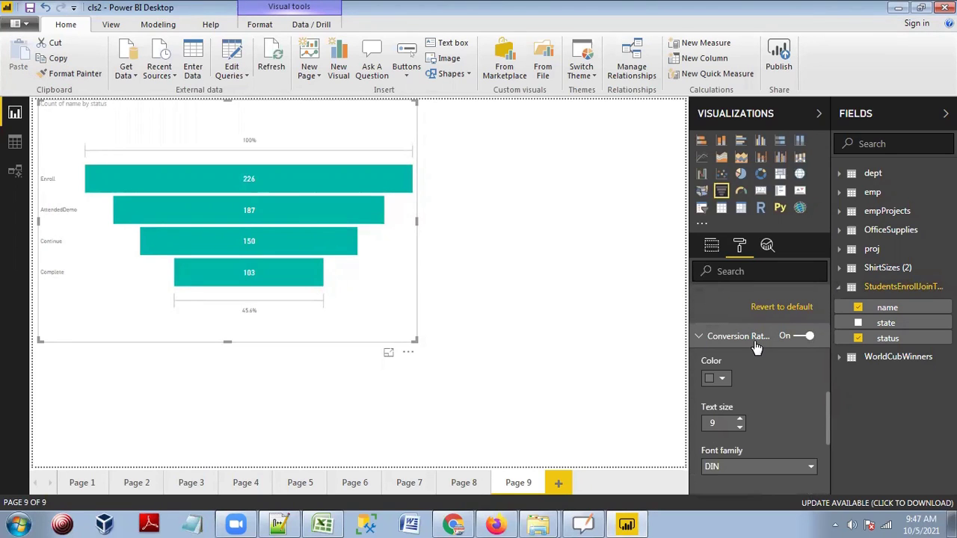
{"action": "left_click_drag", "start_coordinate": [718, 424], "coordinate": [700, 425]}
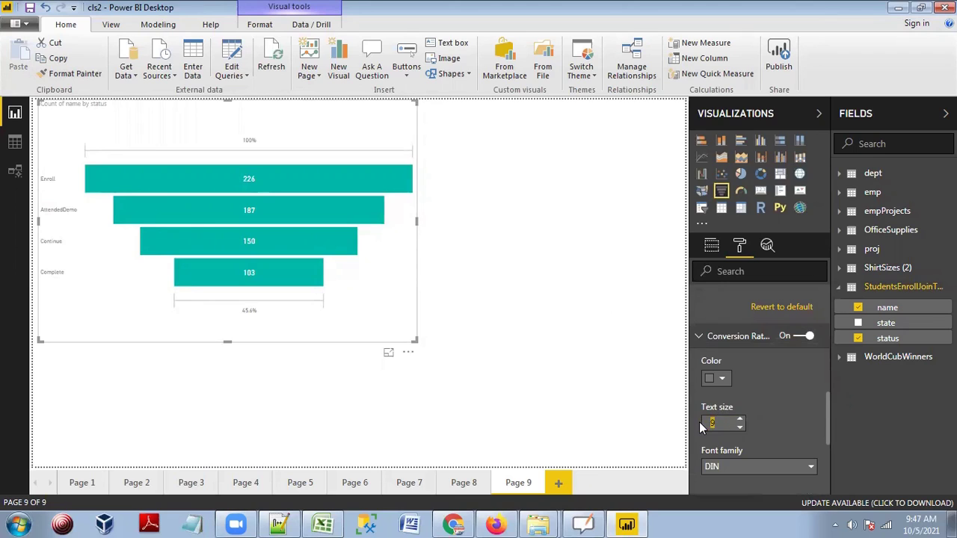
{"action": "type", "text": "12"}
{"action": "left_click", "coordinate": [700, 339]}
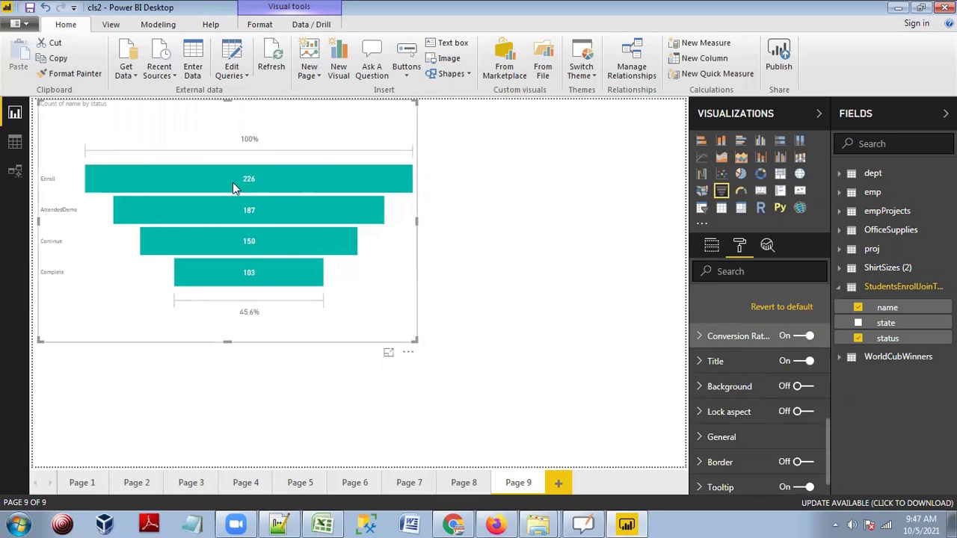
Turn the funnel chart's conversion rate labels off and back on to compare the display
{"action": "mouse_move", "coordinate": [254, 180]}
{"action": "left_click", "coordinate": [796, 338]}
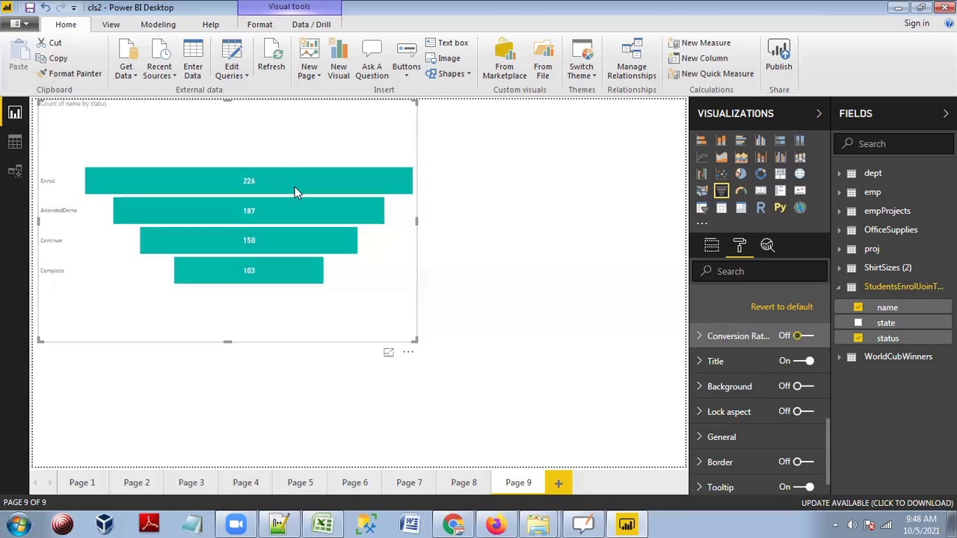
{"action": "left_click", "coordinate": [811, 338]}
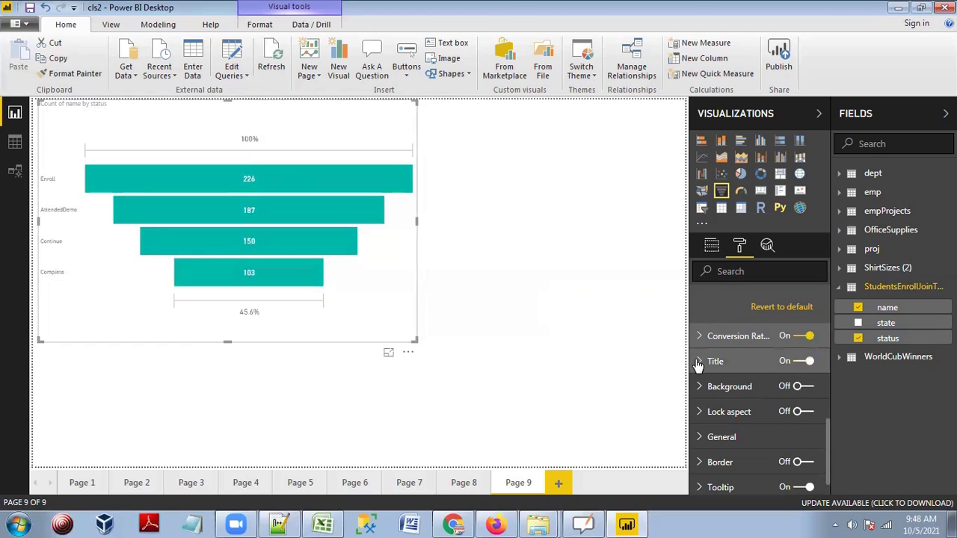
Change the funnel chart's title text to "No of Students with Trainings"
{"action": "left_click", "coordinate": [698, 362]}
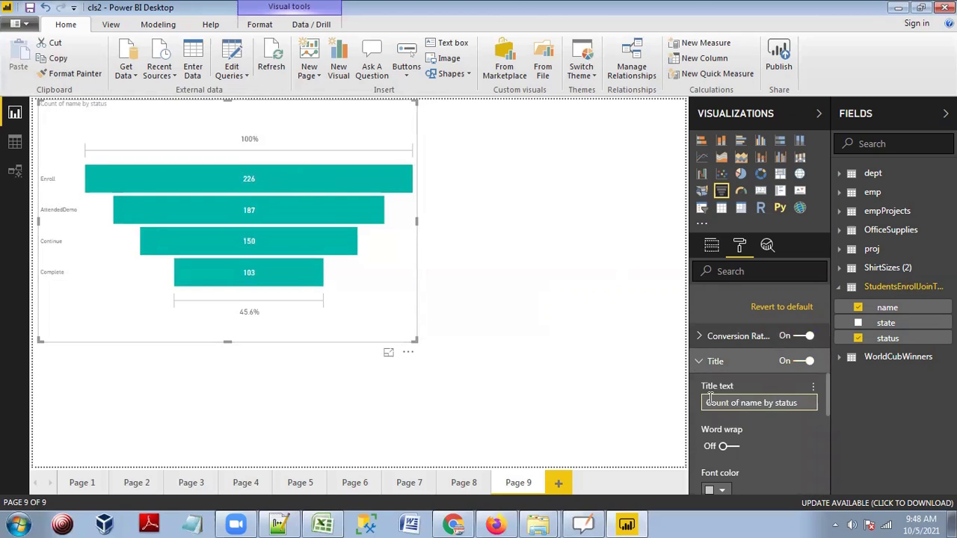
{"action": "left_click_drag", "start_coordinate": [814, 403], "coordinate": [687, 396]}
{"action": "key", "text": "BackSpace"}
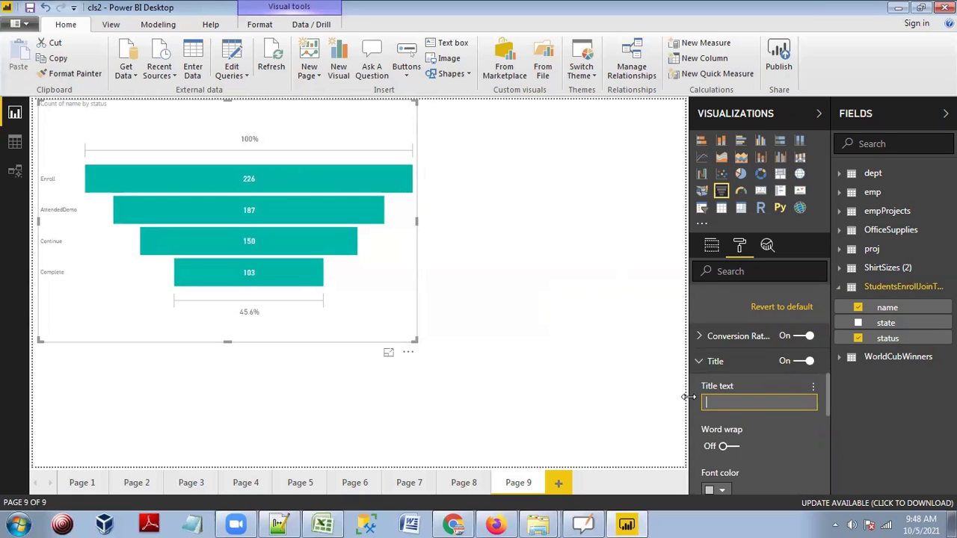
{"action": "type", "text": "No of Studen"}
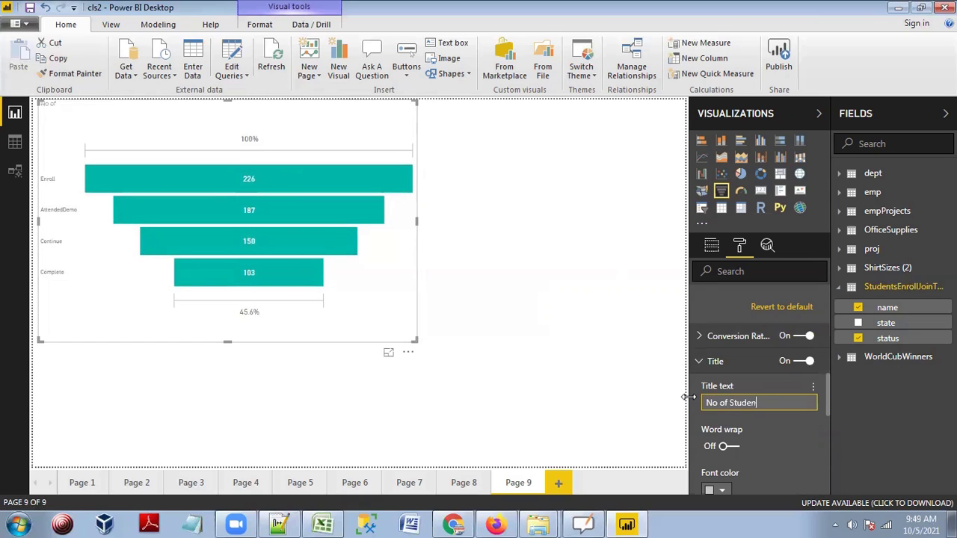
{"action": "type", "text": "ts"}
{"action": "type", "text": "with Trainings"}
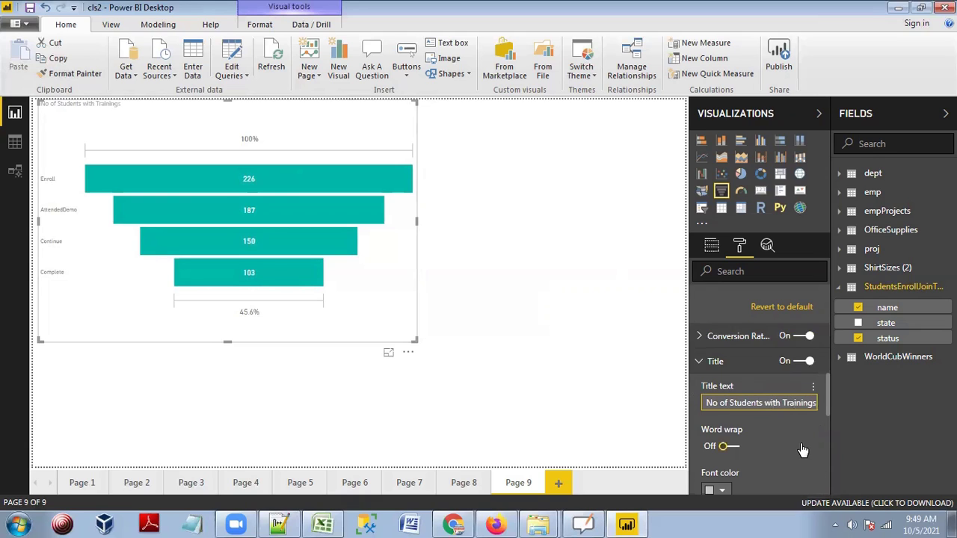
Center the chart title and set its text size to 15, leaving word wrap off
{"action": "left_click", "coordinate": [719, 446]}
{"action": "left_click", "coordinate": [717, 447]}
{"action": "scroll", "coordinate": [777, 426], "scroll_direction": "down", "scroll_amount": 2}
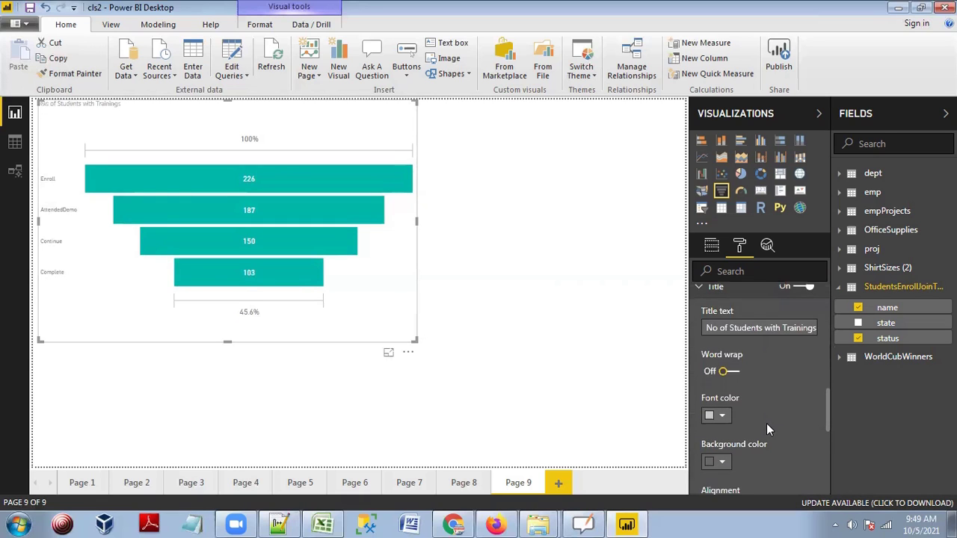
{"action": "scroll", "coordinate": [766, 429], "scroll_direction": "down", "scroll_amount": 2}
{"action": "left_click", "coordinate": [727, 443]}
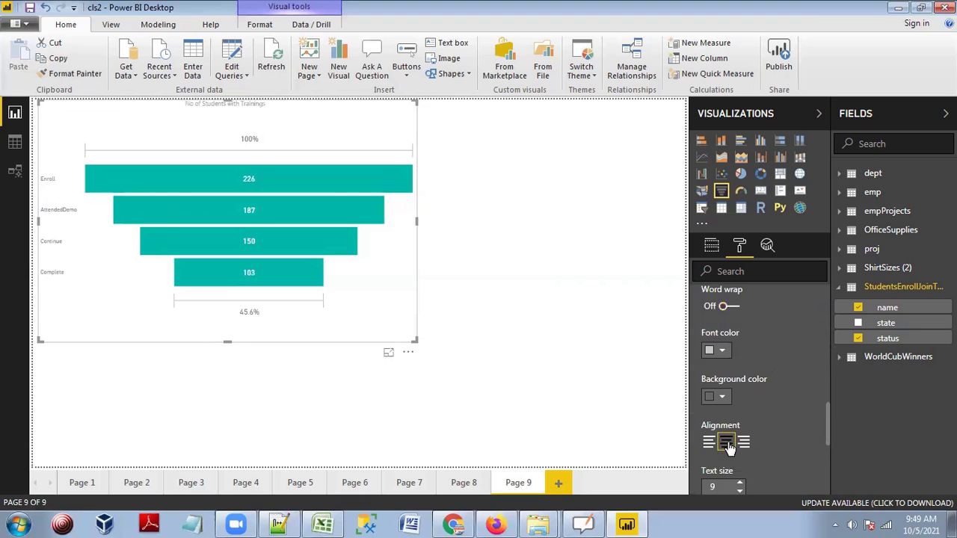
{"action": "scroll", "coordinate": [775, 445], "scroll_direction": "down", "scroll_amount": 2}
{"action": "double_click", "coordinate": [715, 417]}
{"action": "type", "text": "15"}
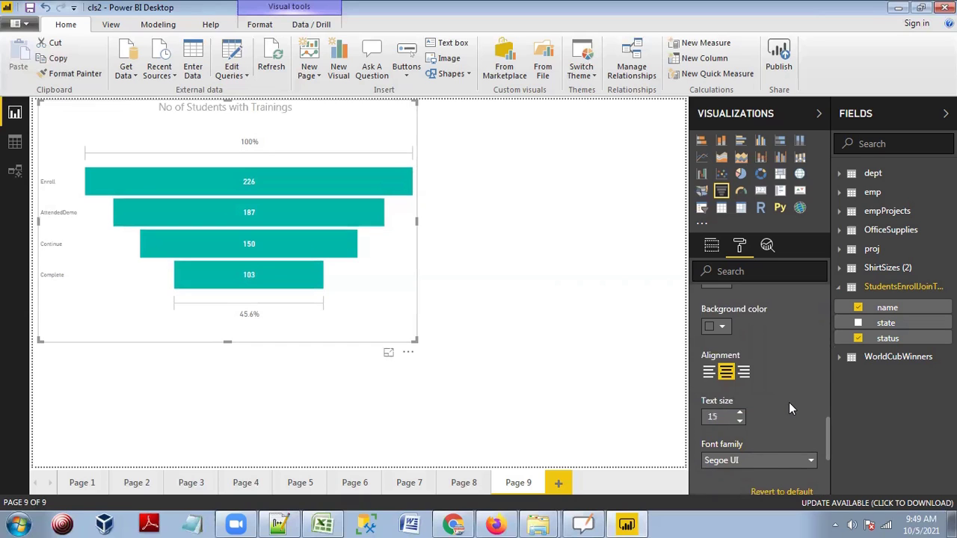
Look through the funnel chart's General format settings for position, size and alt text
{"action": "scroll", "coordinate": [755, 421], "scroll_direction": "down", "scroll_amount": 3}
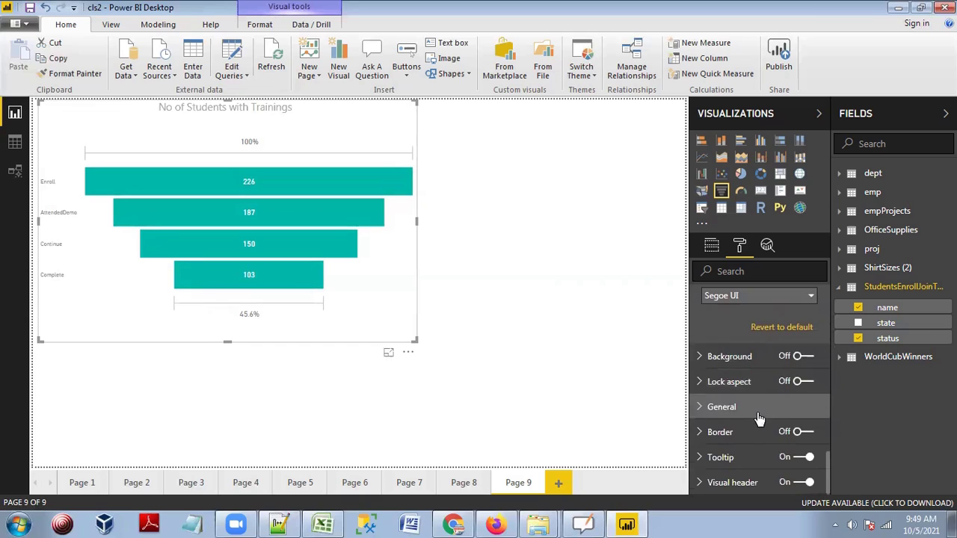
{"action": "left_click", "coordinate": [753, 397]}
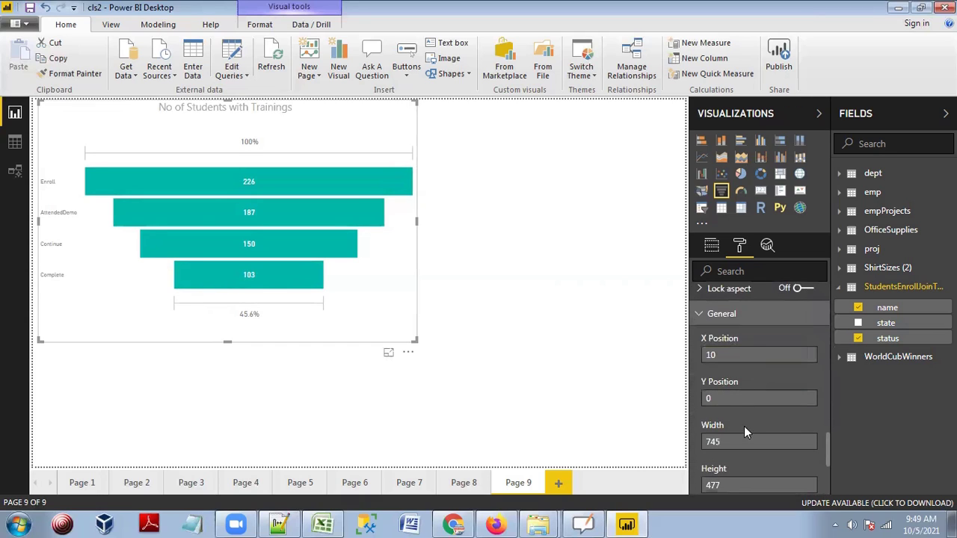
{"action": "scroll", "coordinate": [744, 426], "scroll_direction": "down", "scroll_amount": 1}
{"action": "scroll", "coordinate": [744, 438], "scroll_direction": "down", "scroll_amount": 2}
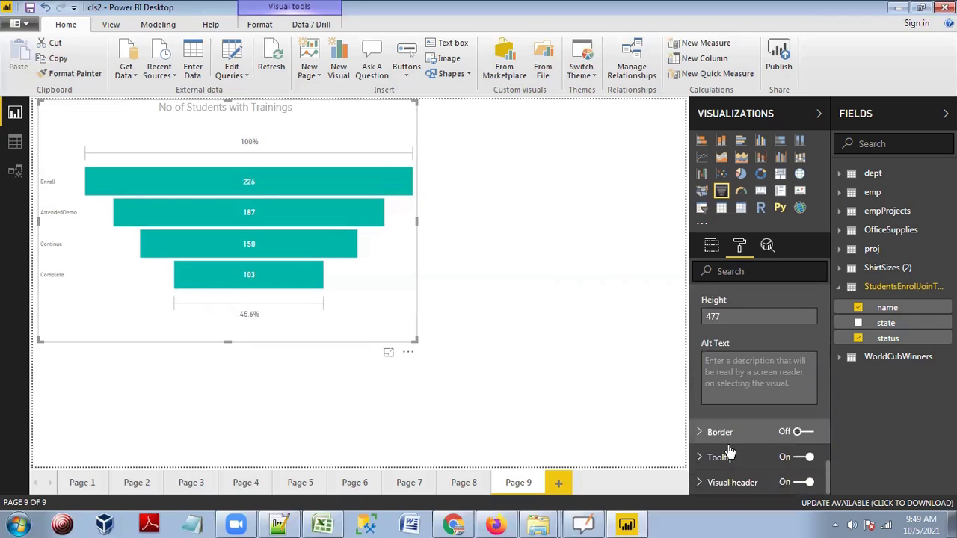
{"action": "scroll", "coordinate": [743, 441], "scroll_direction": "up", "scroll_amount": 5}
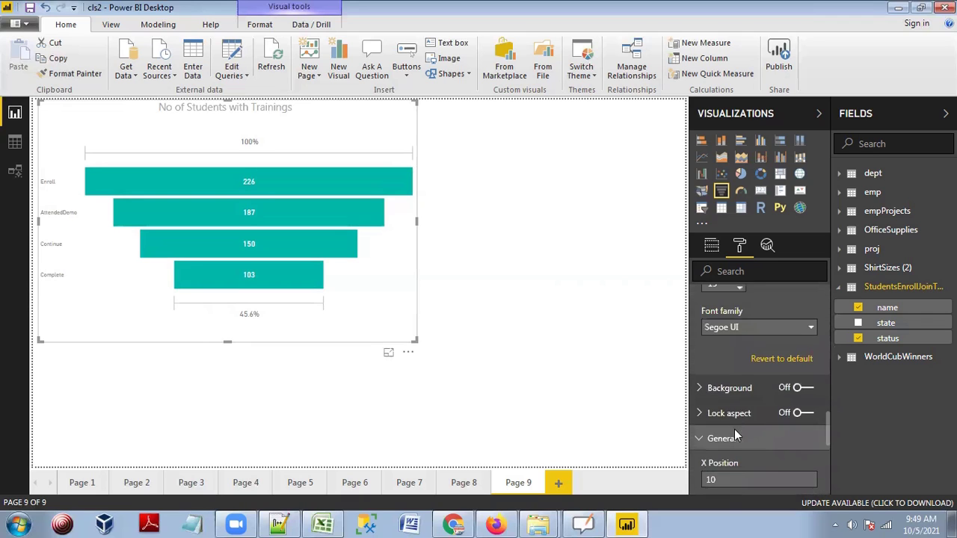
{"action": "scroll", "coordinate": [734, 465], "scroll_direction": "down", "scroll_amount": 1}
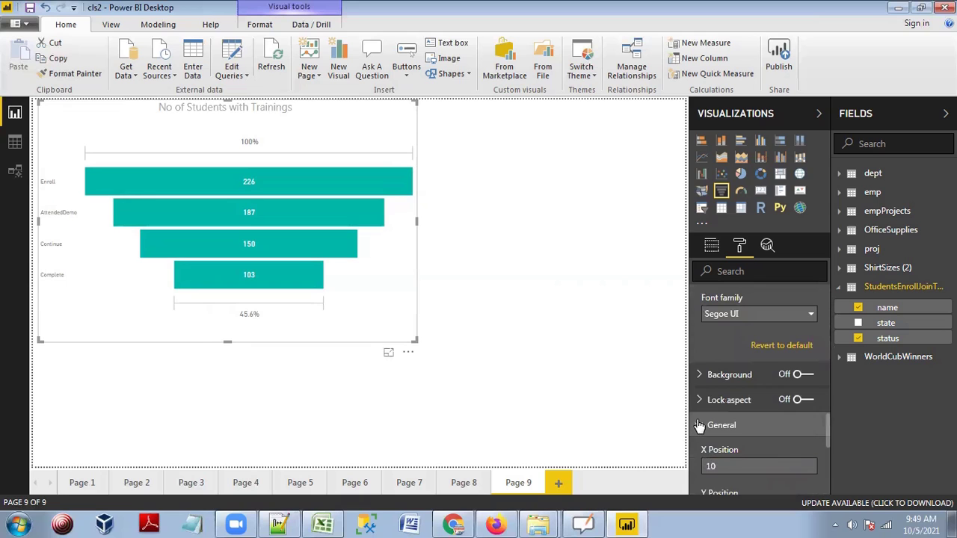
{"action": "scroll", "coordinate": [753, 392], "scroll_direction": "up", "scroll_amount": 5}
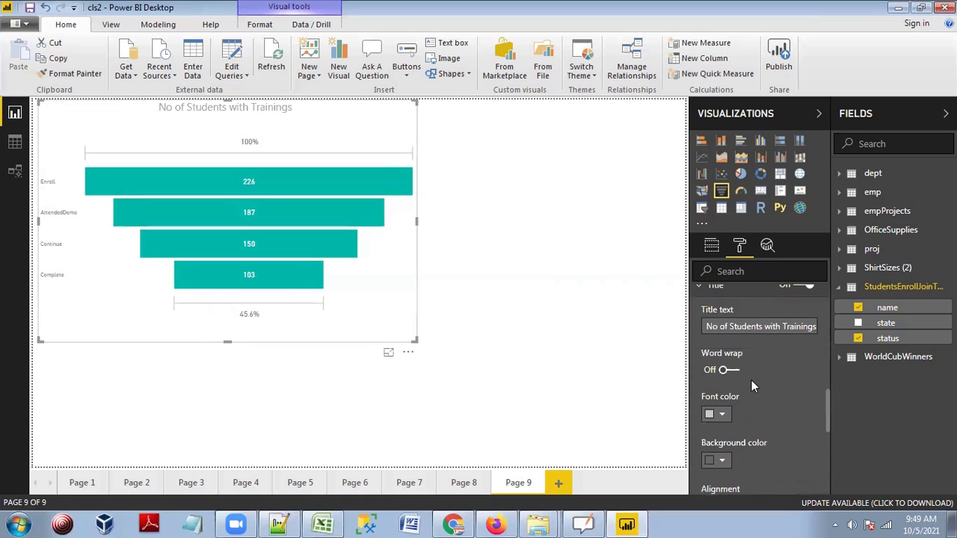
{"action": "scroll", "coordinate": [751, 385], "scroll_direction": "up", "scroll_amount": 2}
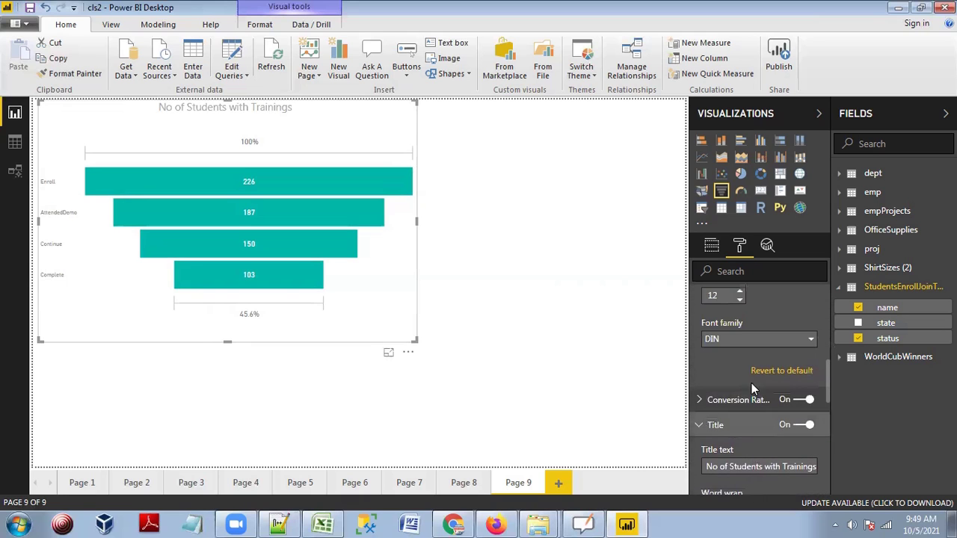
Set the text size of the funnel chart's category labels to 12 and collapse the label settings
{"action": "scroll", "coordinate": [751, 385], "scroll_direction": "up", "scroll_amount": 4}
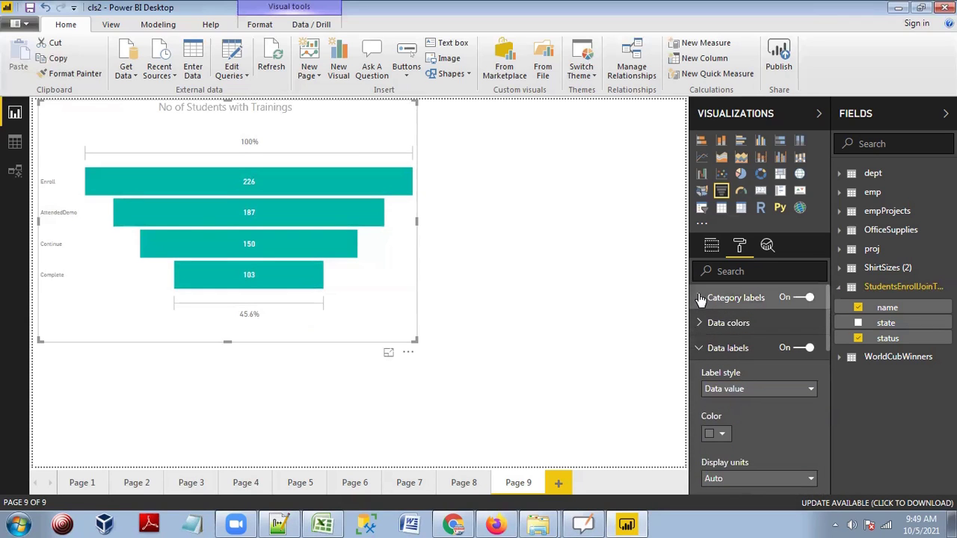
{"action": "left_click", "coordinate": [740, 299]}
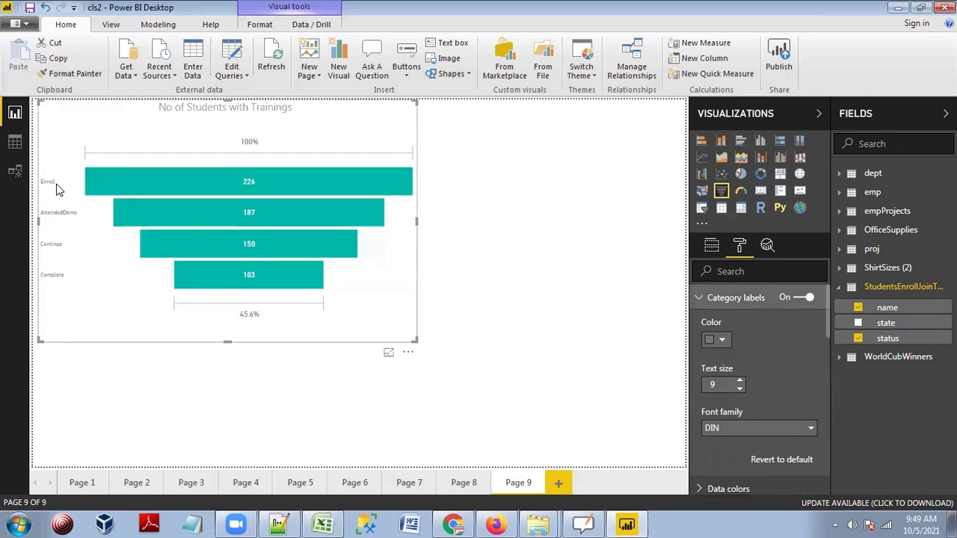
{"action": "double_click", "coordinate": [709, 385]}
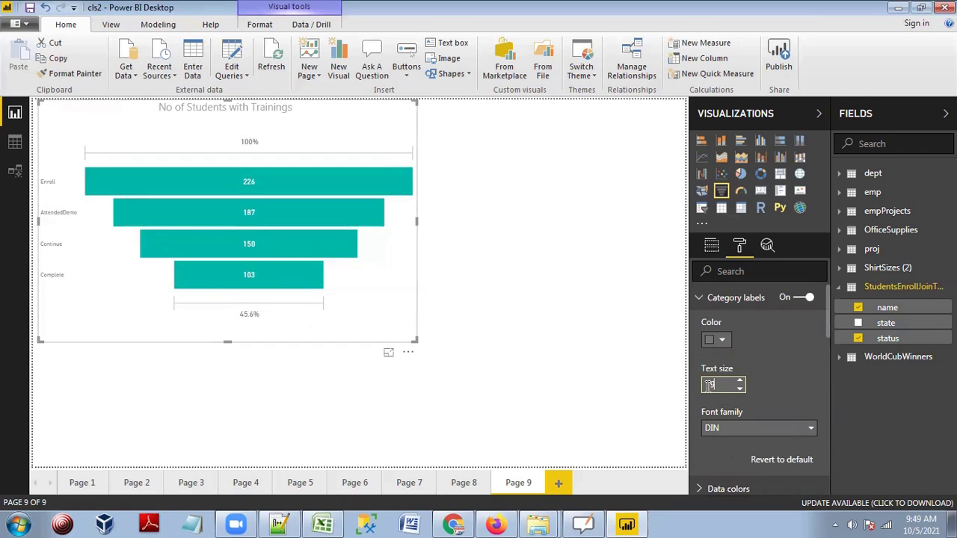
{"action": "type", "text": "12"}
{"action": "key", "text": "Return"}
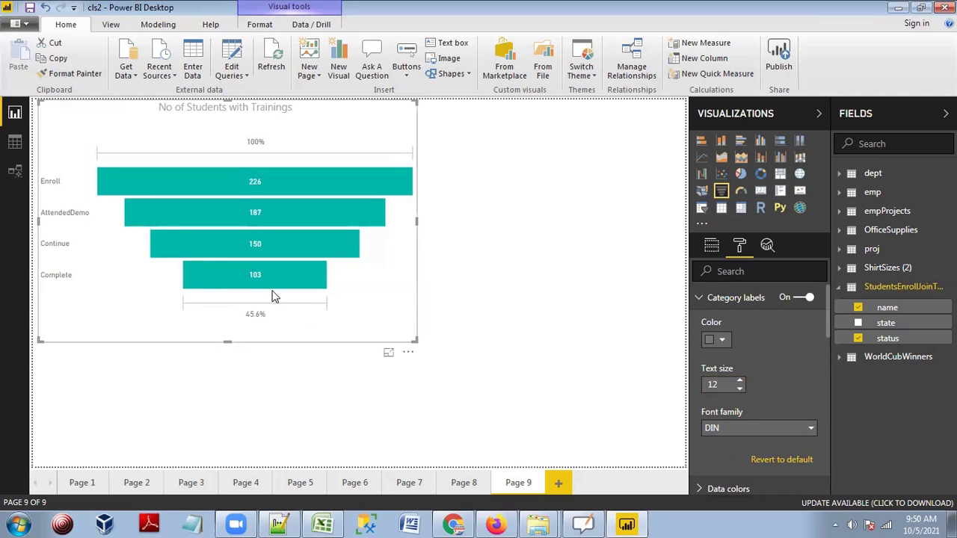
{"action": "scroll", "coordinate": [757, 355], "scroll_direction": "down", "scroll_amount": 5}
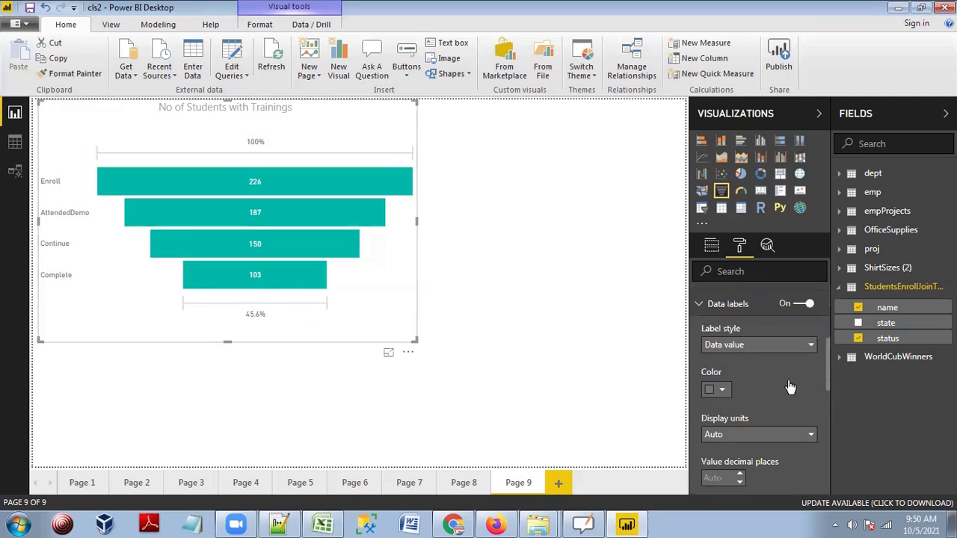
{"action": "scroll", "coordinate": [790, 386], "scroll_direction": "up", "scroll_amount": 3}
{"action": "left_click", "coordinate": [700, 298]}
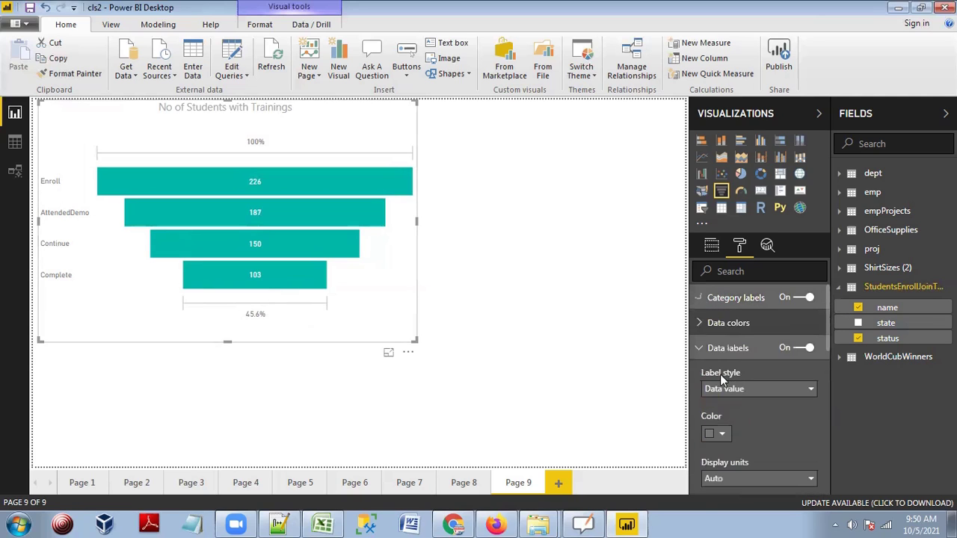
{"action": "left_click", "coordinate": [702, 348]}
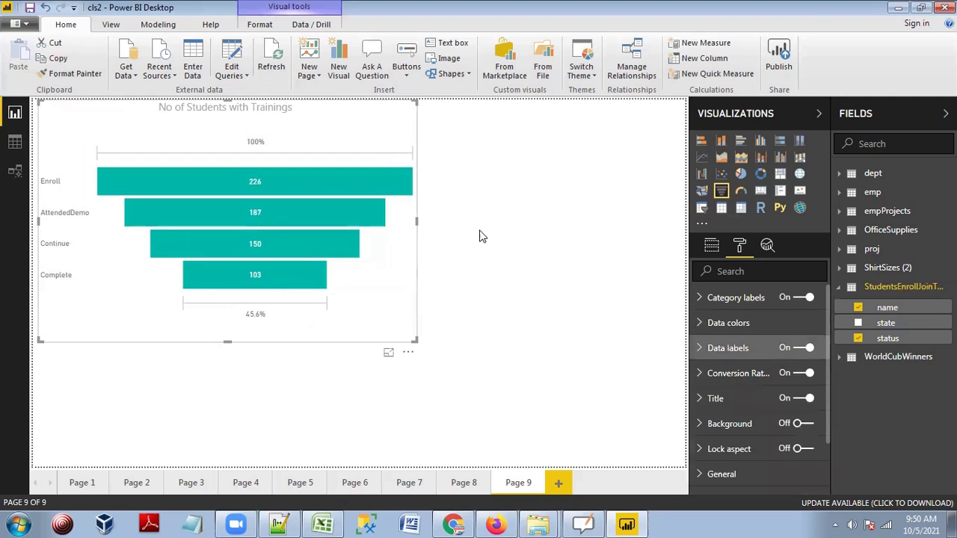
Reselect the funnel chart and inspect the details of its Enroll bar
{"action": "left_click", "coordinate": [405, 293]}
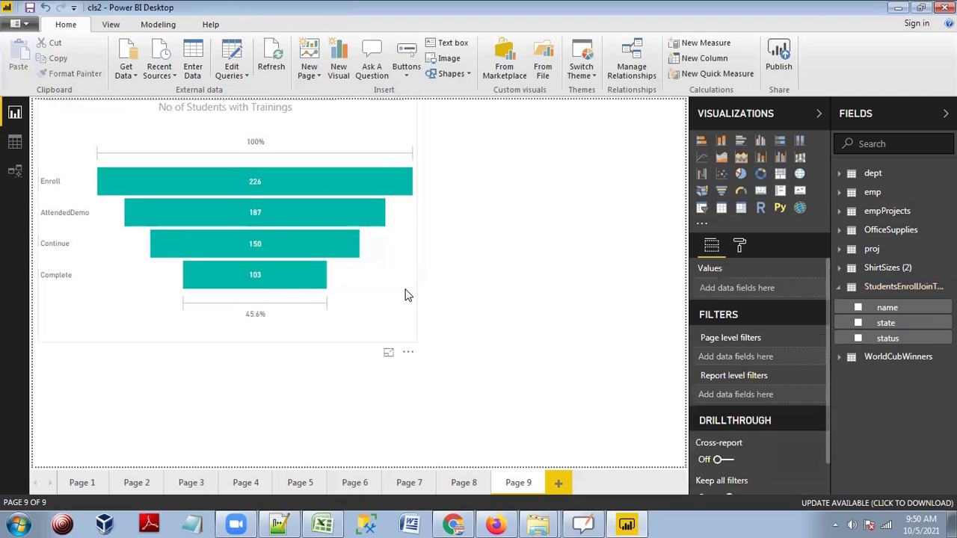
{"action": "left_click", "coordinate": [406, 296]}
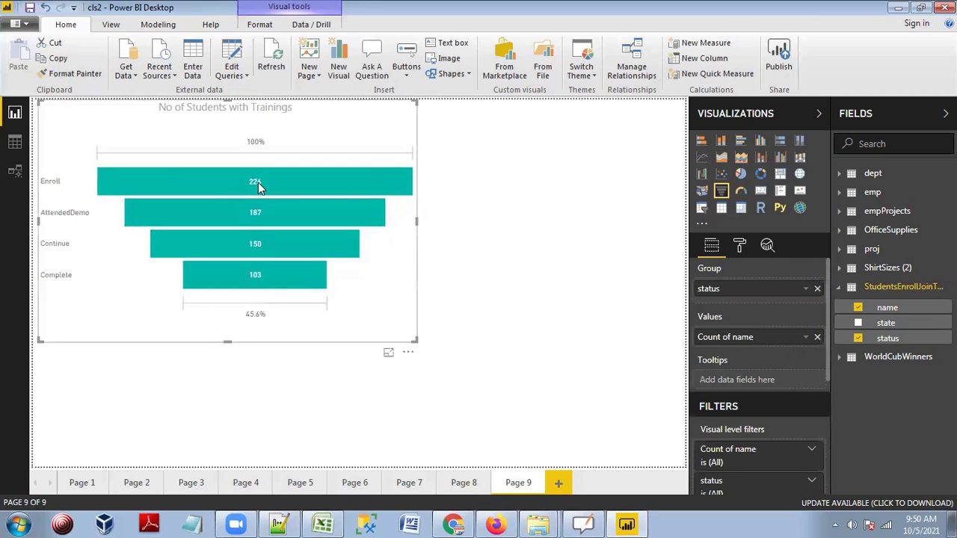
{"action": "mouse_move", "coordinate": [258, 182]}
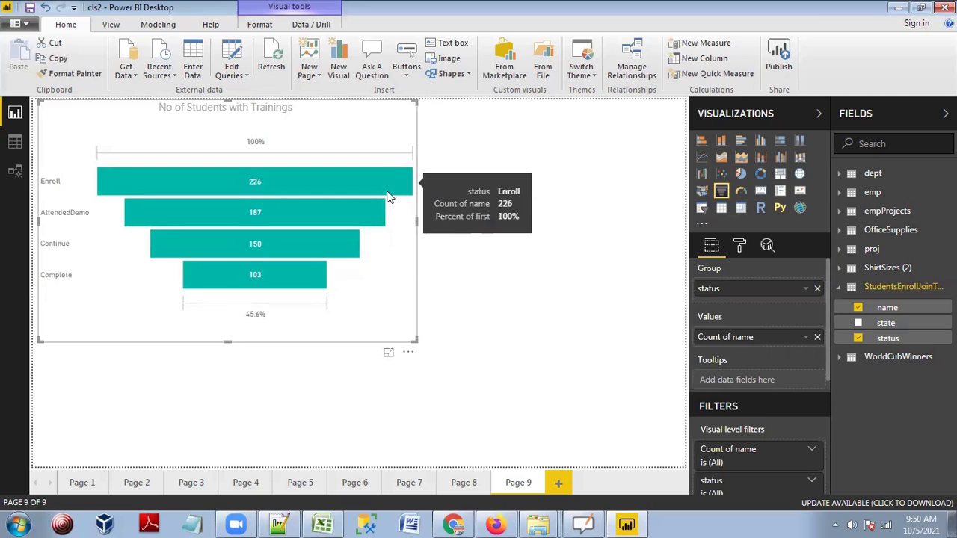
Inspect the count and percentage details of the funnel chart's AttendedDemo, Continue, Complete and Enroll bars, and deselect the chart
{"action": "mouse_move", "coordinate": [375, 213]}
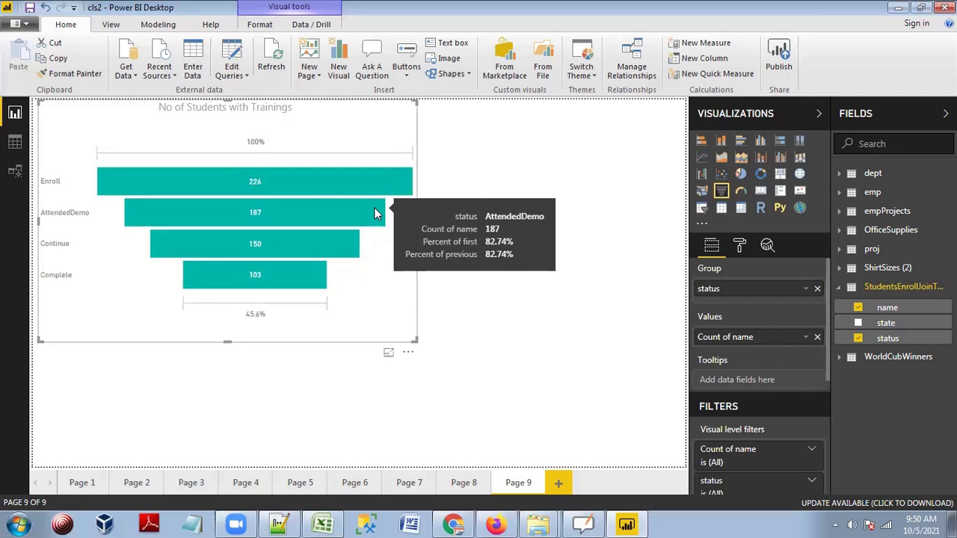
{"action": "mouse_move", "coordinate": [346, 255]}
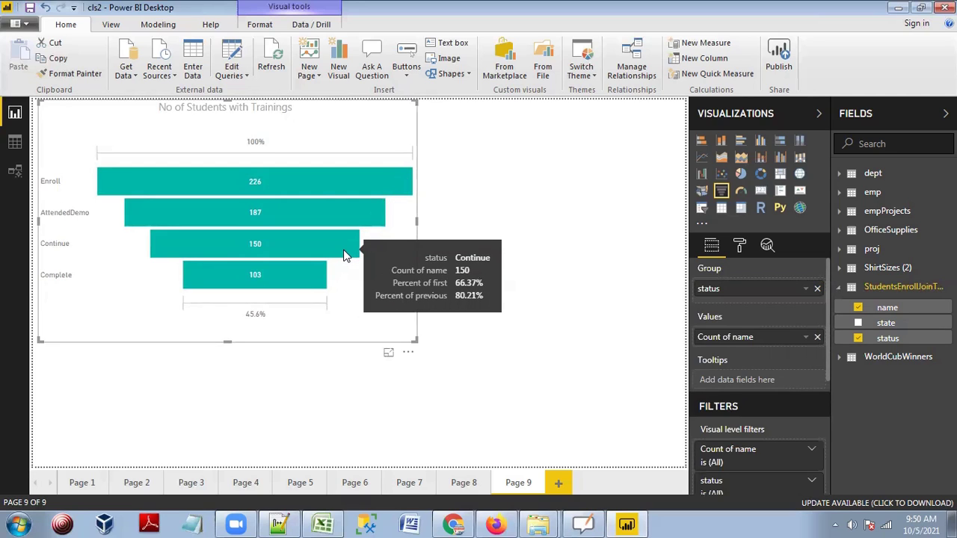
{"action": "mouse_move", "coordinate": [310, 283]}
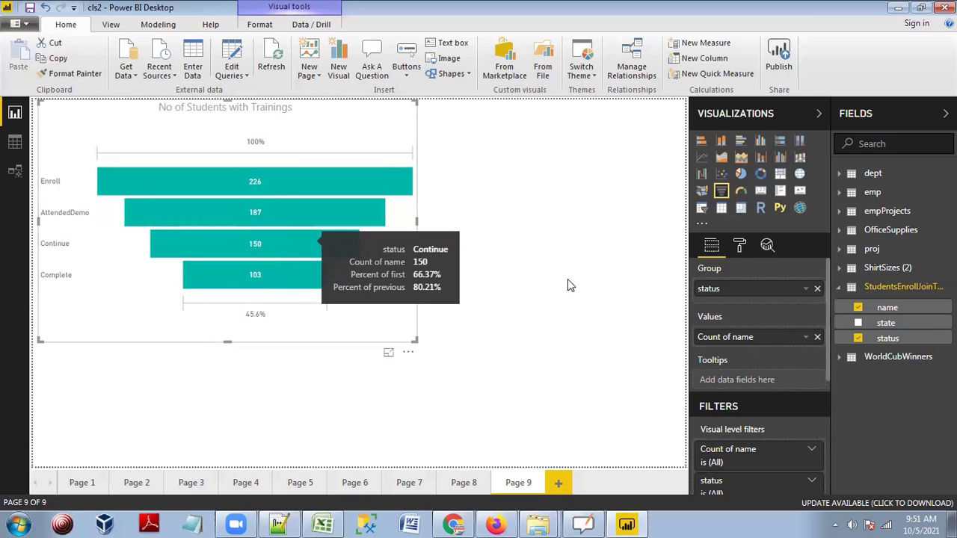
{"action": "mouse_move", "coordinate": [333, 239]}
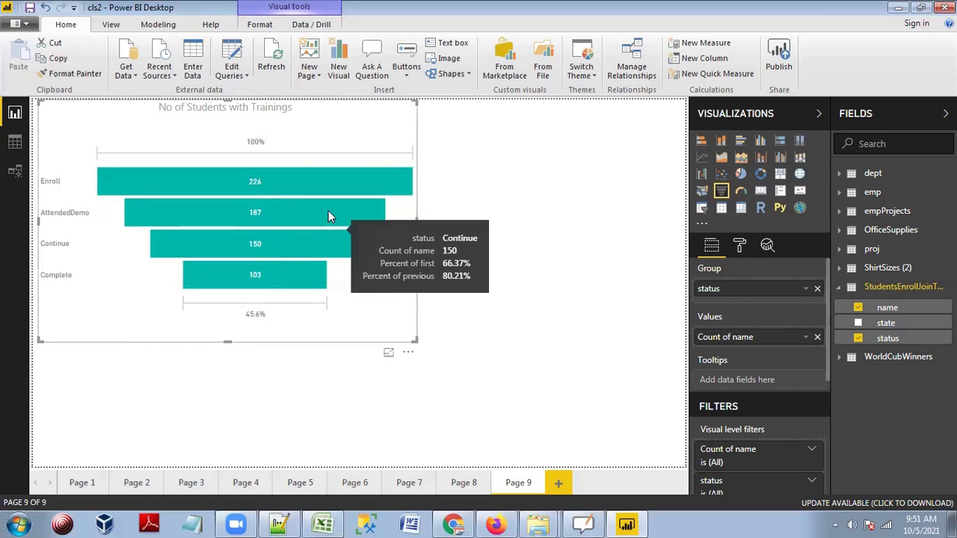
{"action": "mouse_move", "coordinate": [324, 190]}
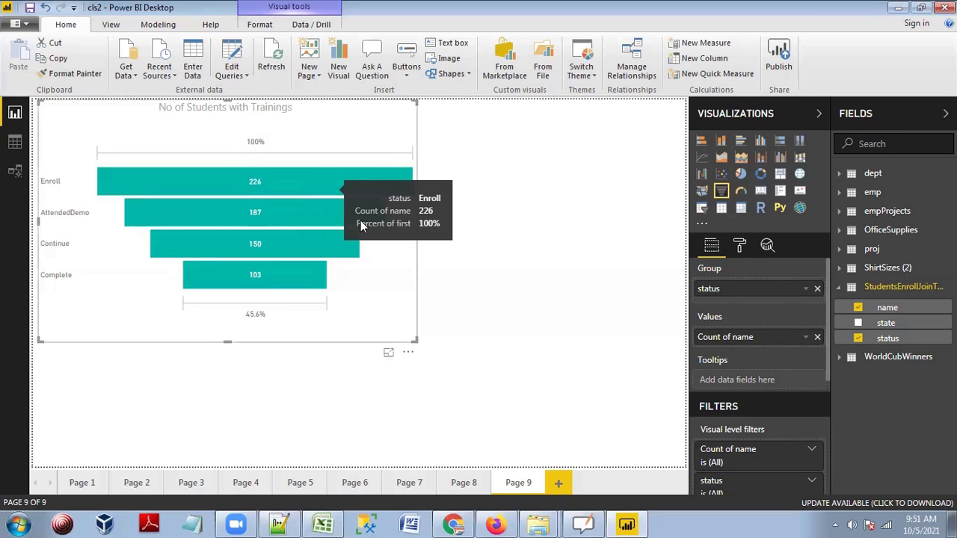
{"action": "left_click", "coordinate": [484, 301]}
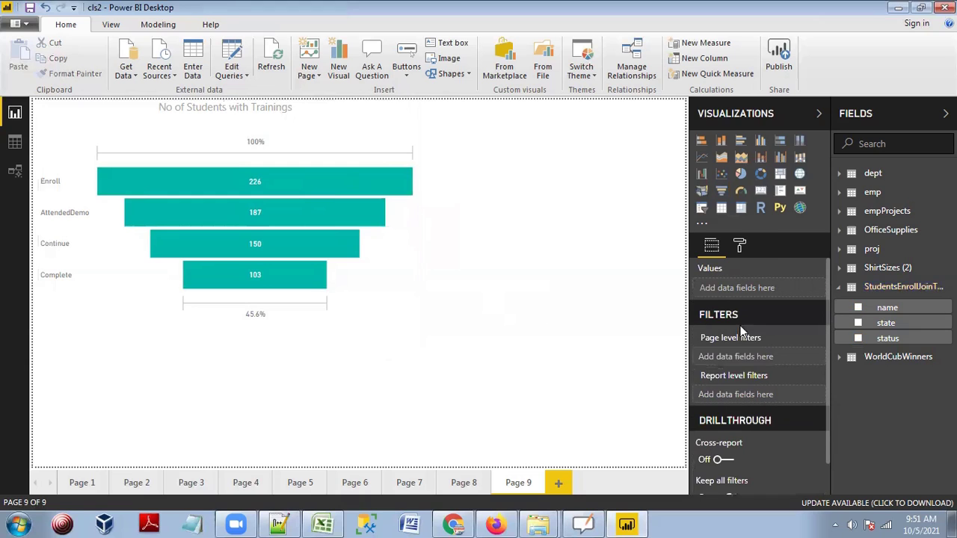
{"action": "left_click", "coordinate": [402, 297]}
{"action": "left_click", "coordinate": [514, 307]}
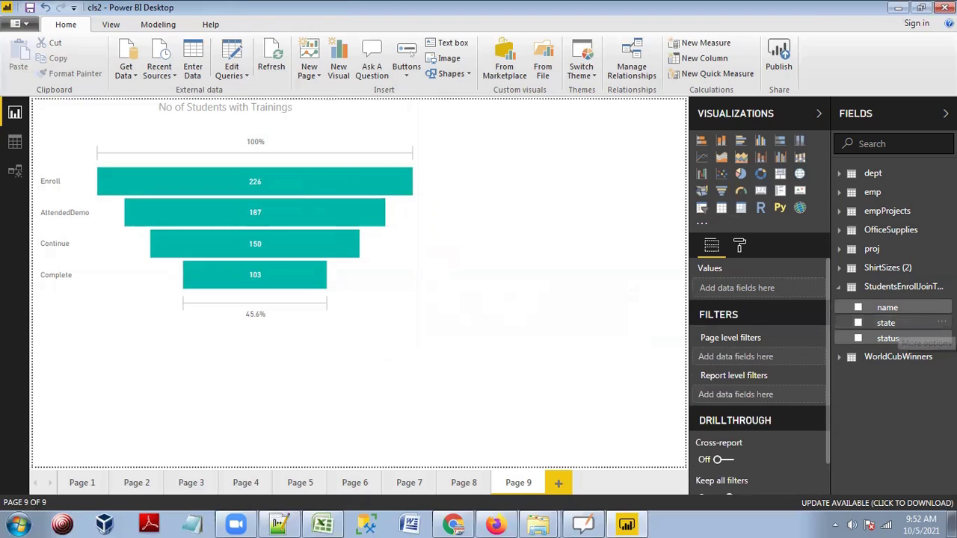
{"action": "left_click", "coordinate": [940, 338]}
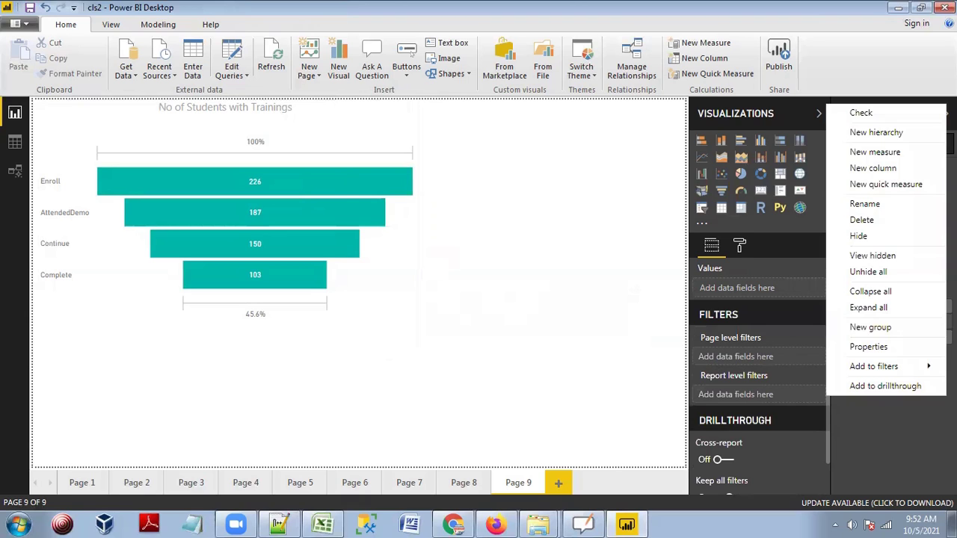
{"action": "left_click", "coordinate": [881, 210]}
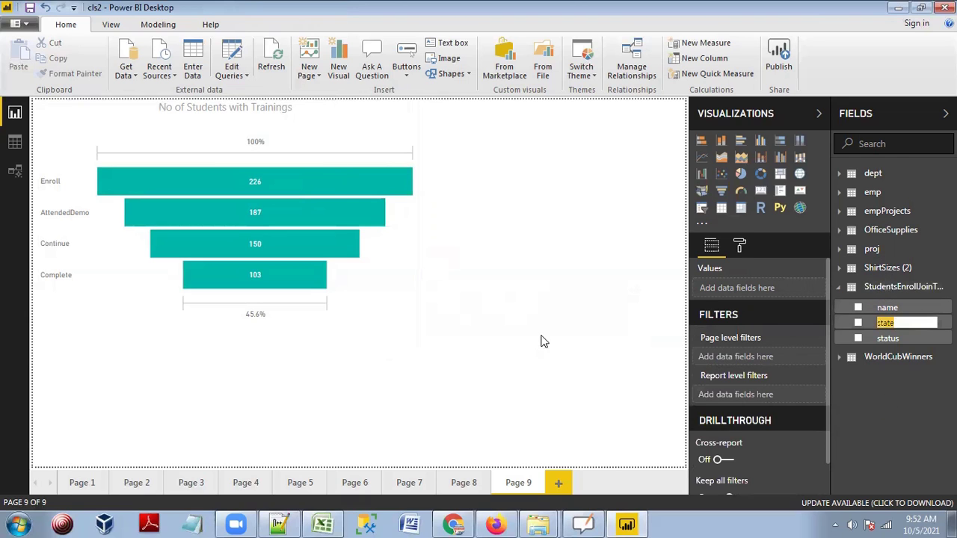
{"action": "key", "text": "Return"}
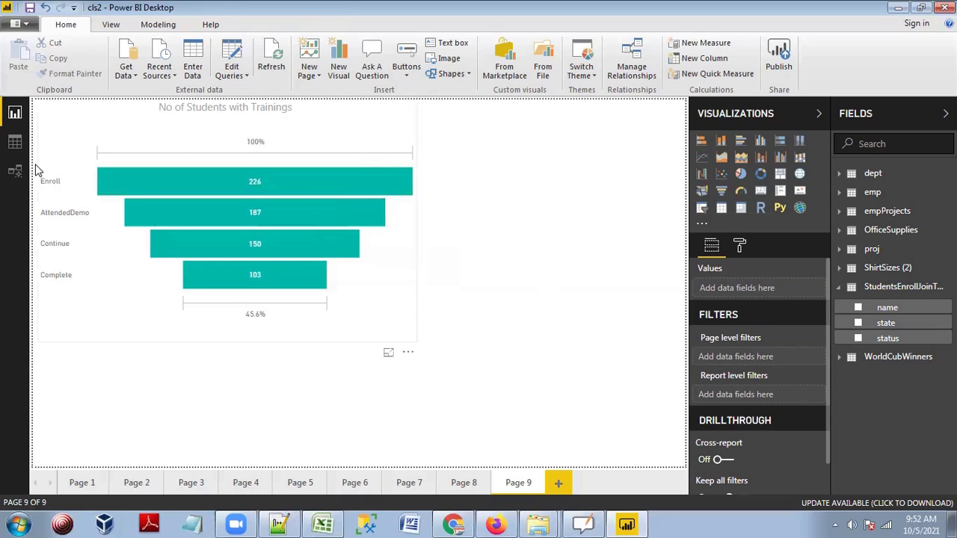
{"action": "left_click", "coordinate": [398, 306]}
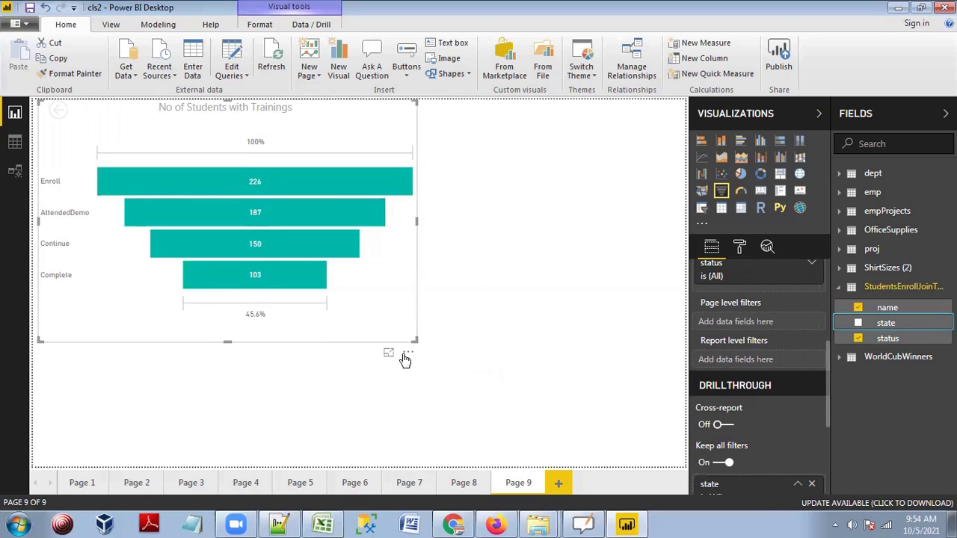
{"action": "left_click", "coordinate": [408, 354]}
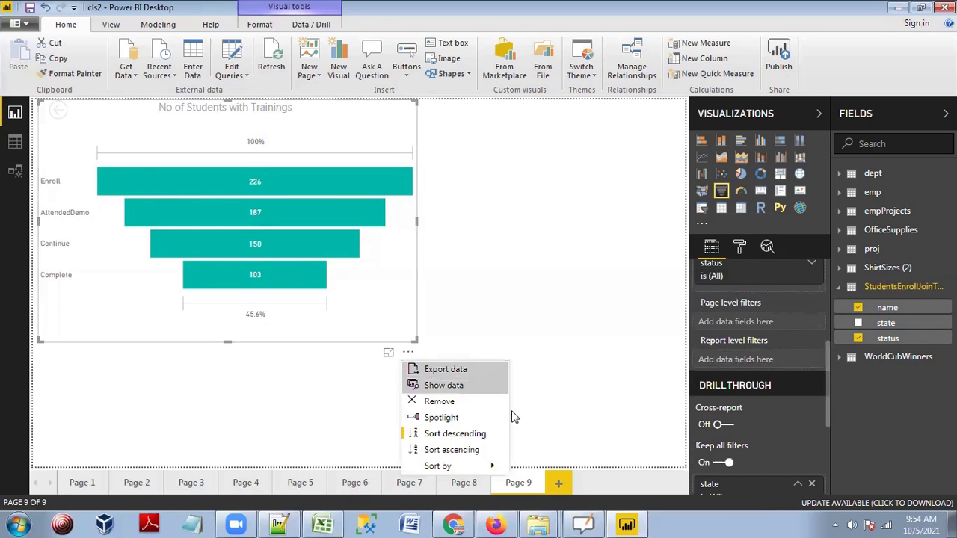
{"action": "left_click", "coordinate": [349, 301]}
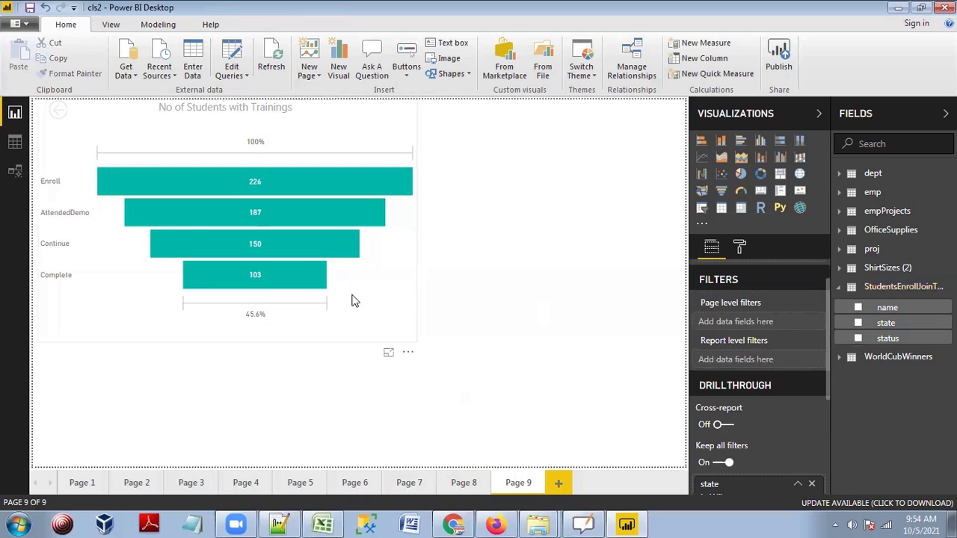
{"action": "left_click", "coordinate": [359, 294]}
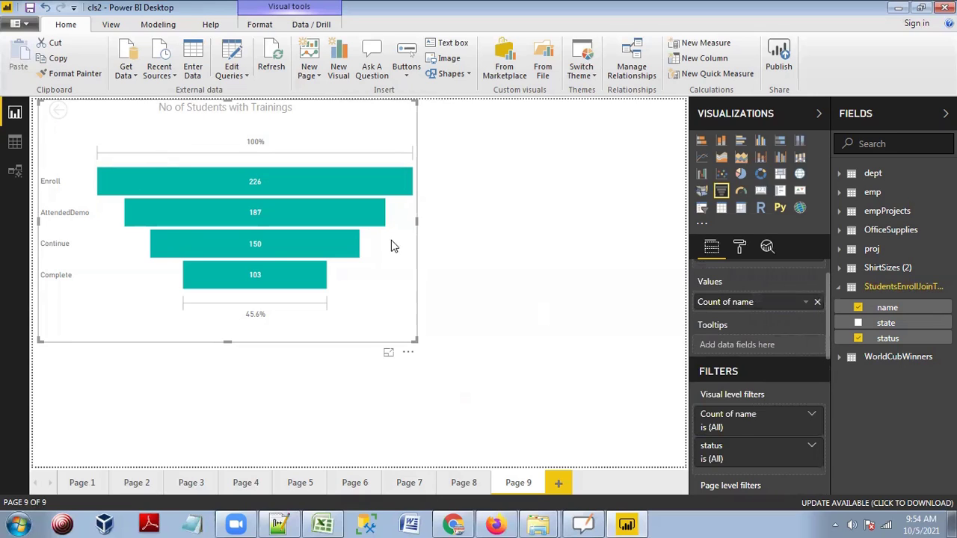
Filter the funnel chart to SQL in the state drillthrough filter, and remove the state field from drillthrough
{"action": "left_click_drag", "start_coordinate": [827, 288], "coordinate": [833, 452]}
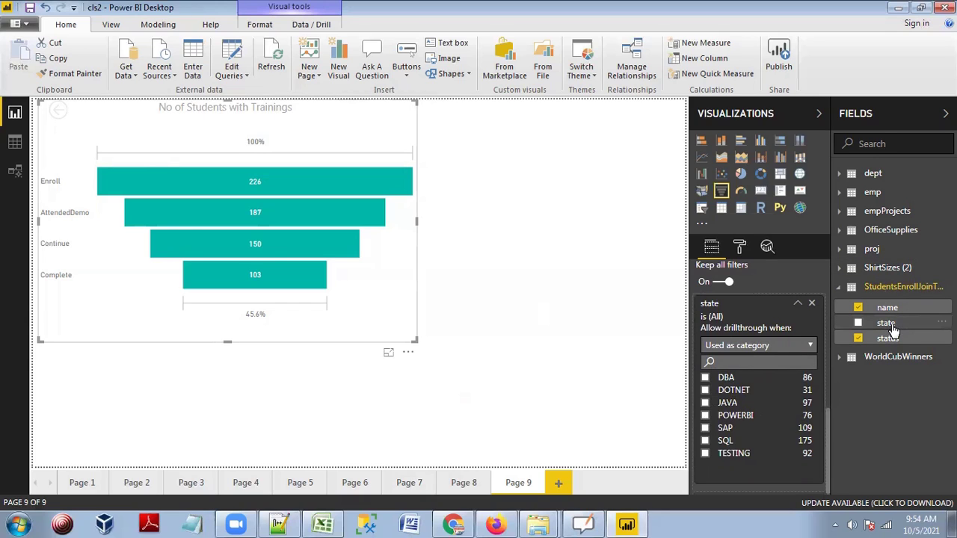
{"action": "left_click", "coordinate": [705, 441]}
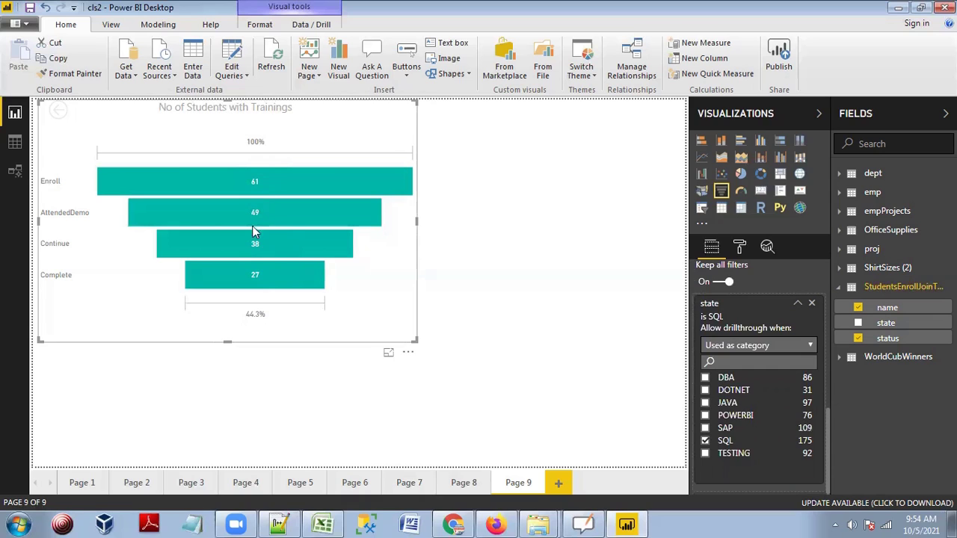
{"action": "left_click", "coordinate": [812, 304]}
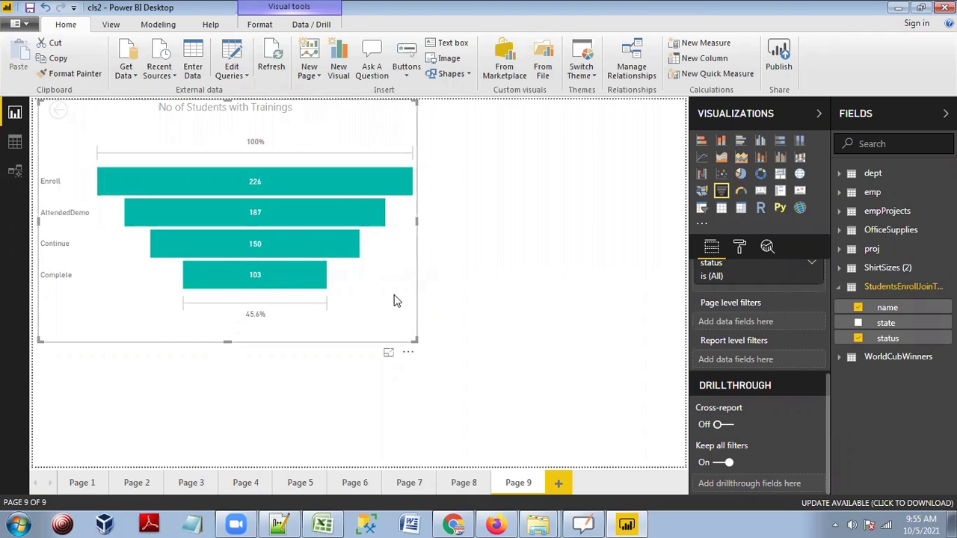
Move the funnel chart away from the page's upper-left corner and delete the back button uncovered there
{"action": "left_click_drag", "start_coordinate": [394, 301], "coordinate": [473, 338]}
{"action": "left_click_drag", "start_coordinate": [226, 161], "coordinate": [197, 169]}
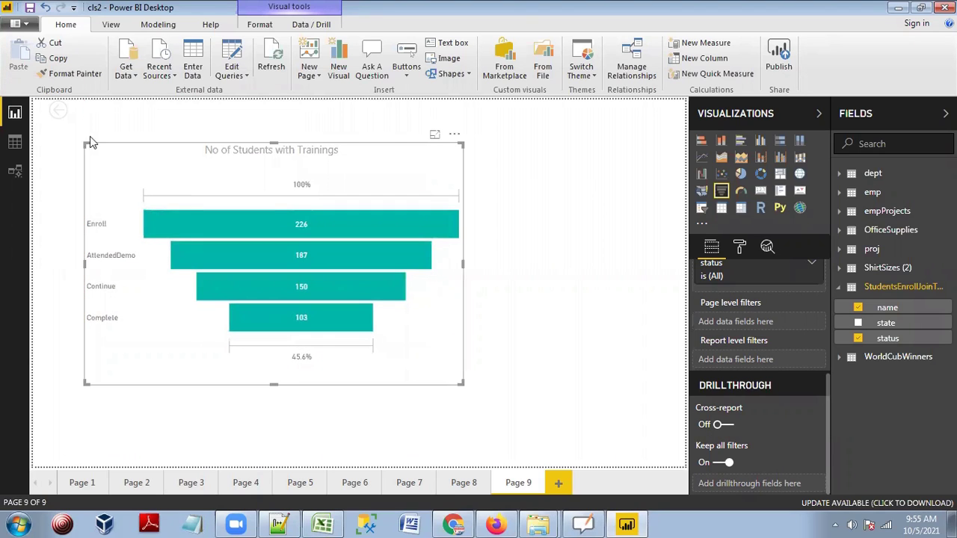
{"action": "left_click", "coordinate": [58, 111]}
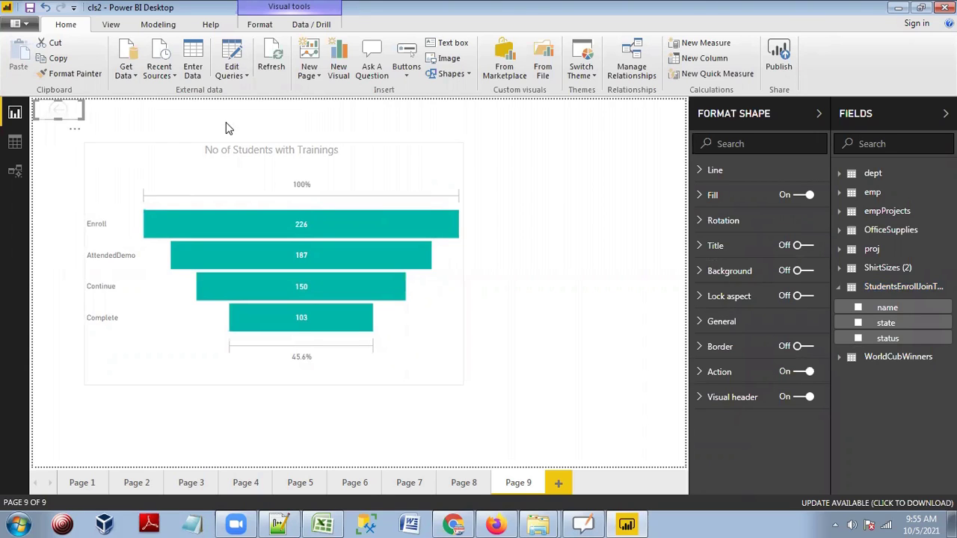
{"action": "left_click", "coordinate": [78, 114]}
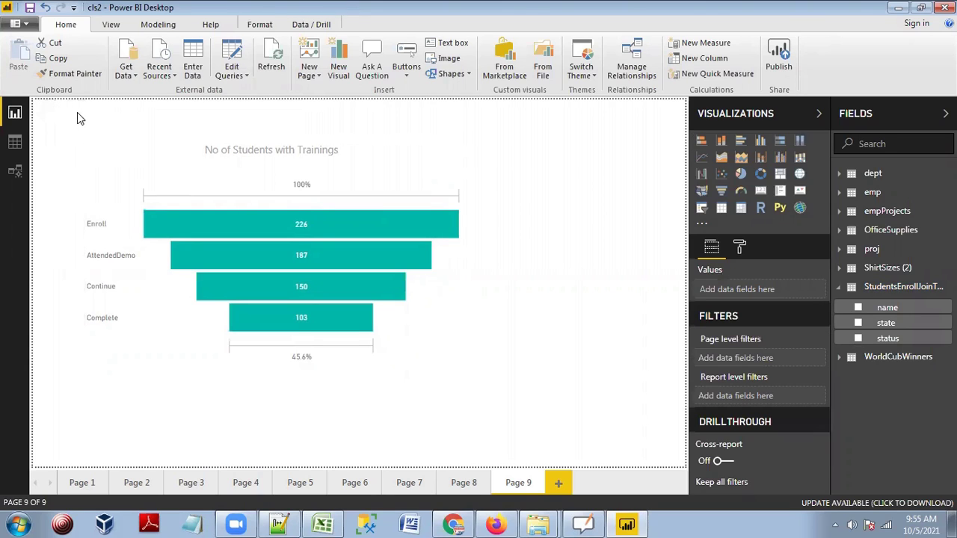
Shift the funnel chart slightly back toward the page's upper-left corner and clear the highlight on its Enroll bar
{"action": "left_click", "coordinate": [247, 223]}
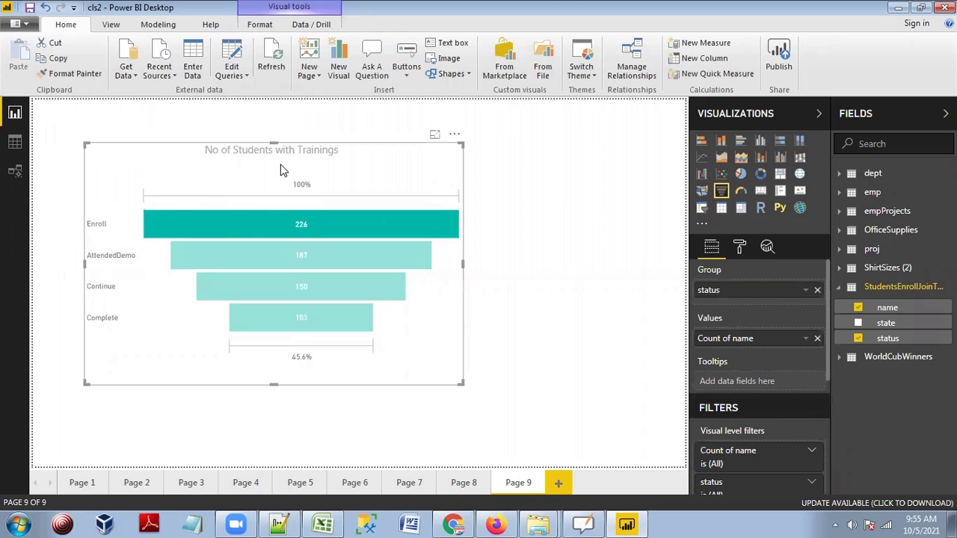
{"action": "left_click_drag", "start_coordinate": [280, 170], "coordinate": [259, 148]}
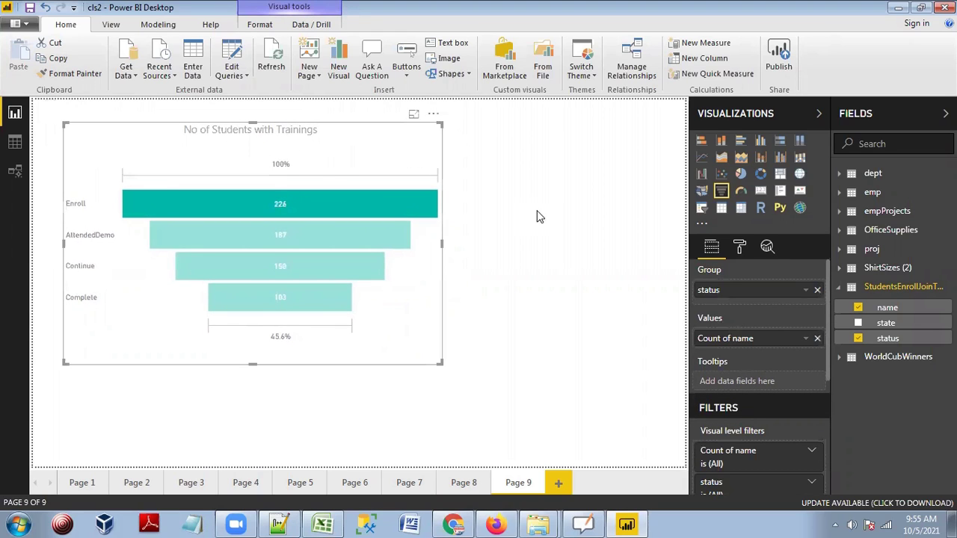
{"action": "left_click", "coordinate": [485, 324]}
{"action": "left_click", "coordinate": [162, 345]}
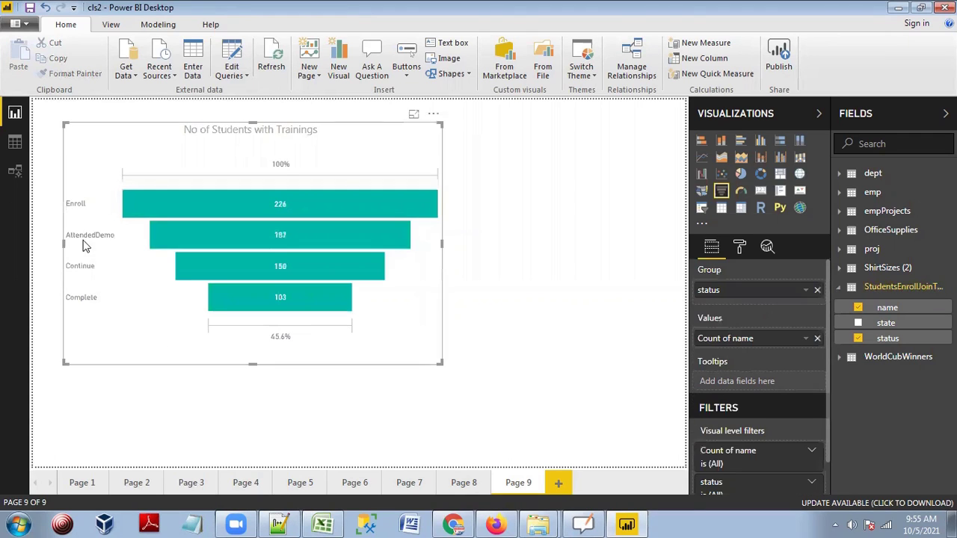
{"action": "mouse_move", "coordinate": [191, 195]}
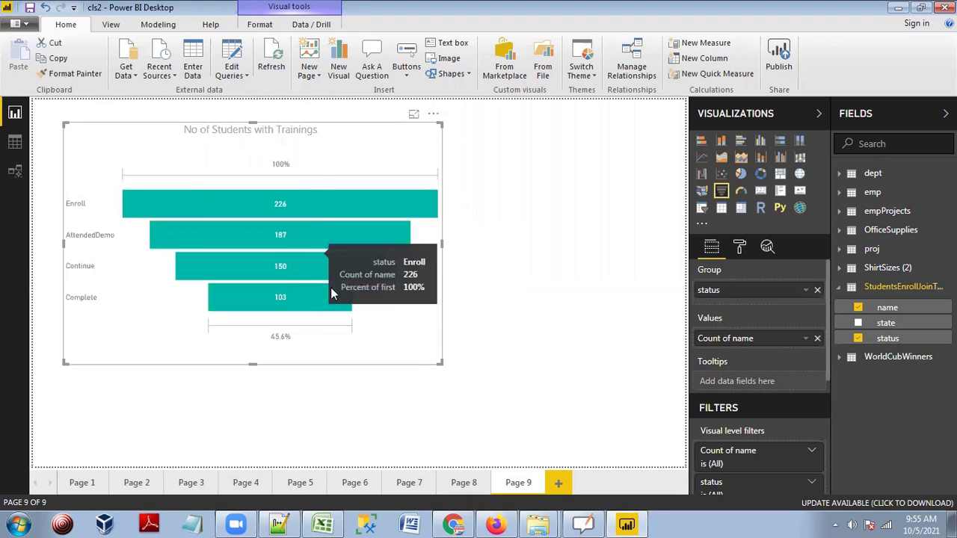
Add the state field of the StudentsEnrollJoinTrainings table as a drillthrough field and bring its value list into view
{"action": "left_click_drag", "start_coordinate": [826, 294], "coordinate": [841, 426]}
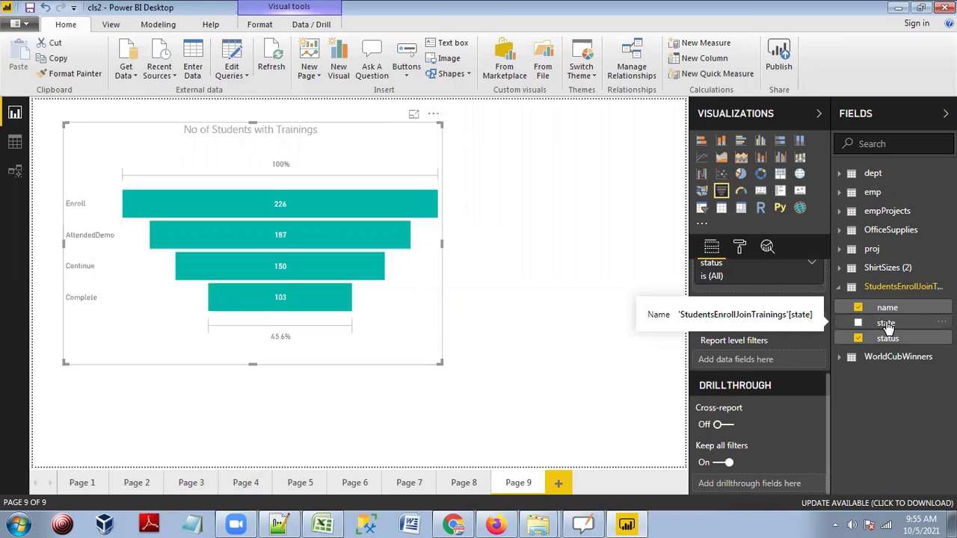
{"action": "left_click_drag", "start_coordinate": [886, 326], "coordinate": [750, 481]}
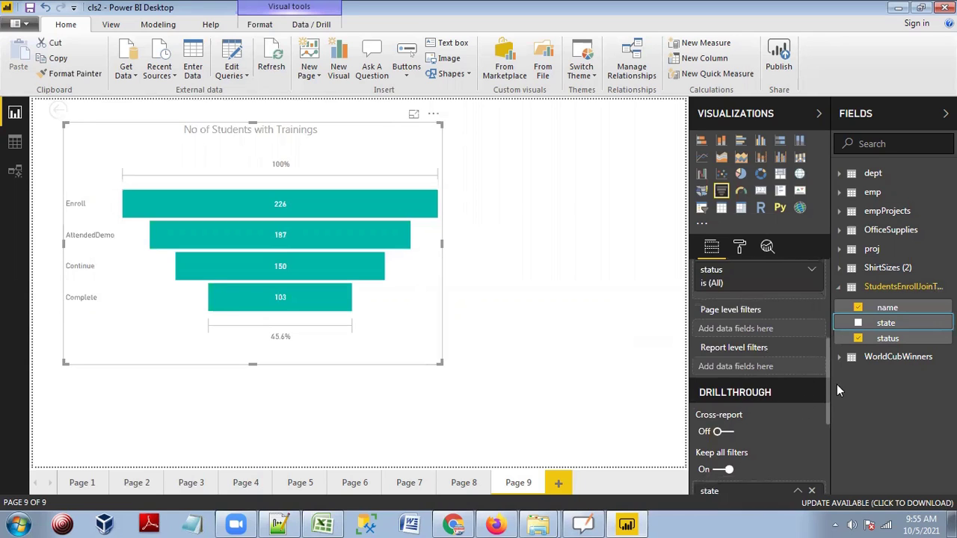
{"action": "scroll", "coordinate": [828, 389], "scroll_direction": "down", "scroll_amount": 5}
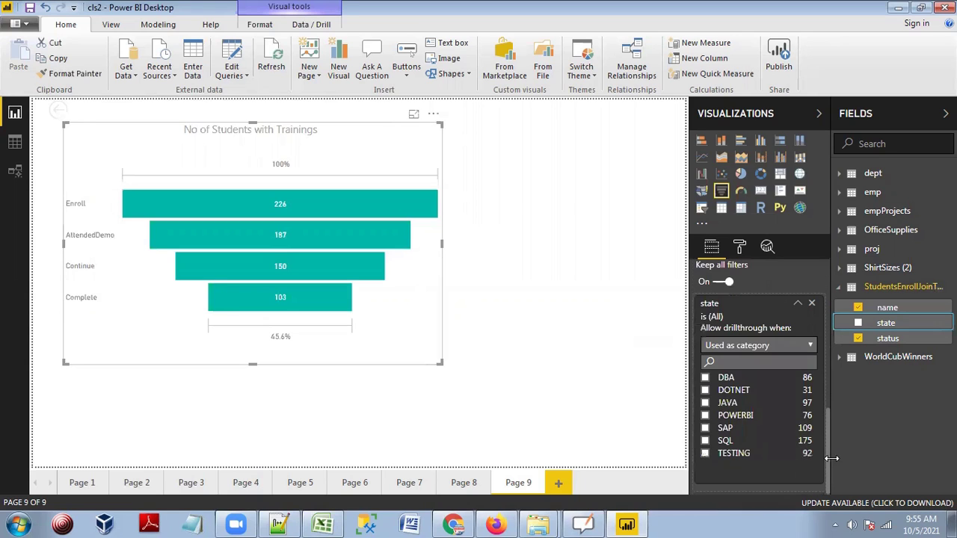
Filter the drillthrough state field to POWERBI and inspect the details of each funnel bar
{"action": "left_click", "coordinate": [705, 415]}
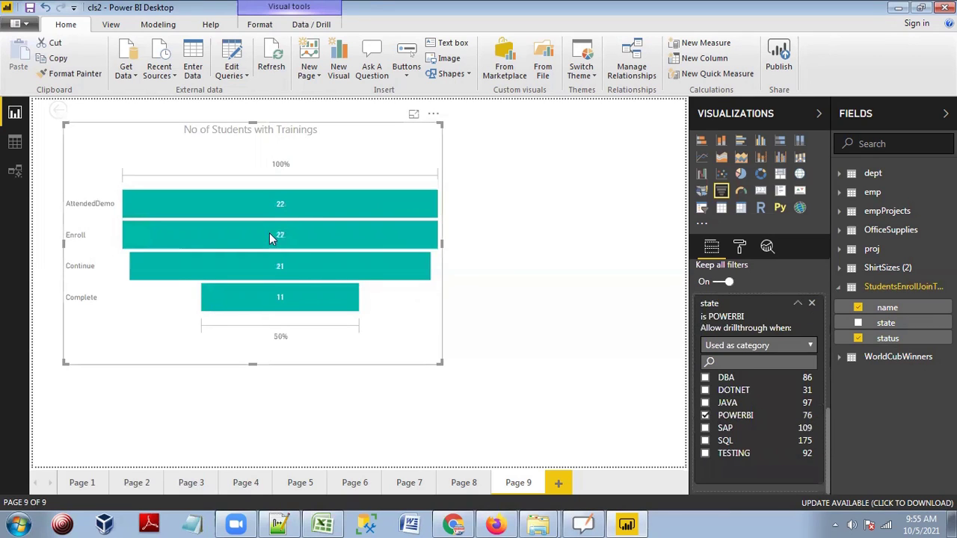
{"action": "mouse_move", "coordinate": [277, 206]}
{"action": "mouse_move", "coordinate": [403, 238]}
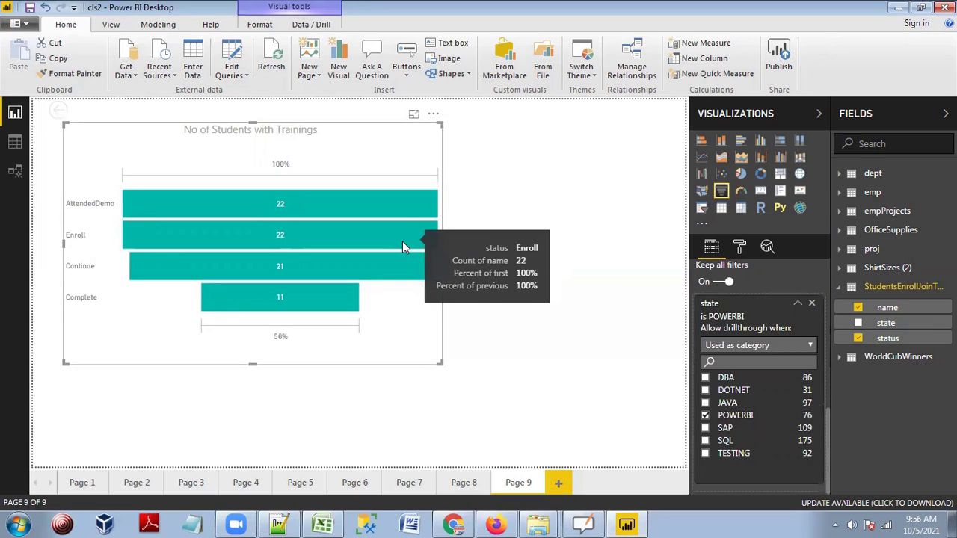
{"action": "mouse_move", "coordinate": [388, 273]}
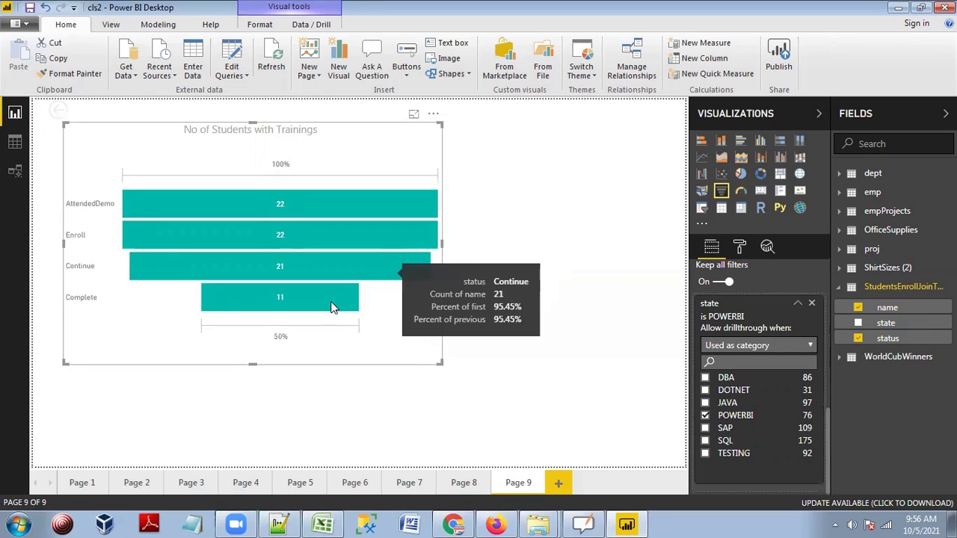
{"action": "mouse_move", "coordinate": [332, 307]}
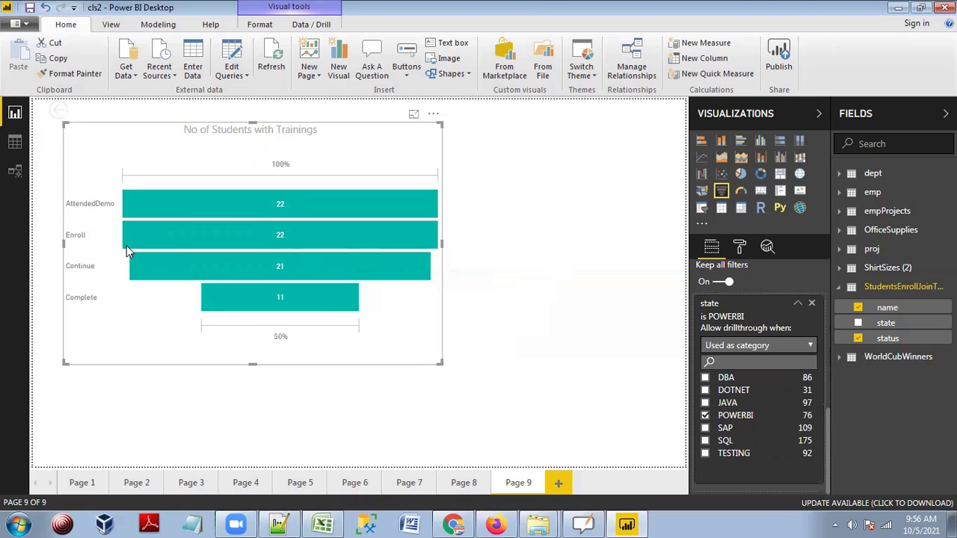
{"action": "mouse_move", "coordinate": [127, 251]}
{"action": "mouse_move", "coordinate": [259, 237]}
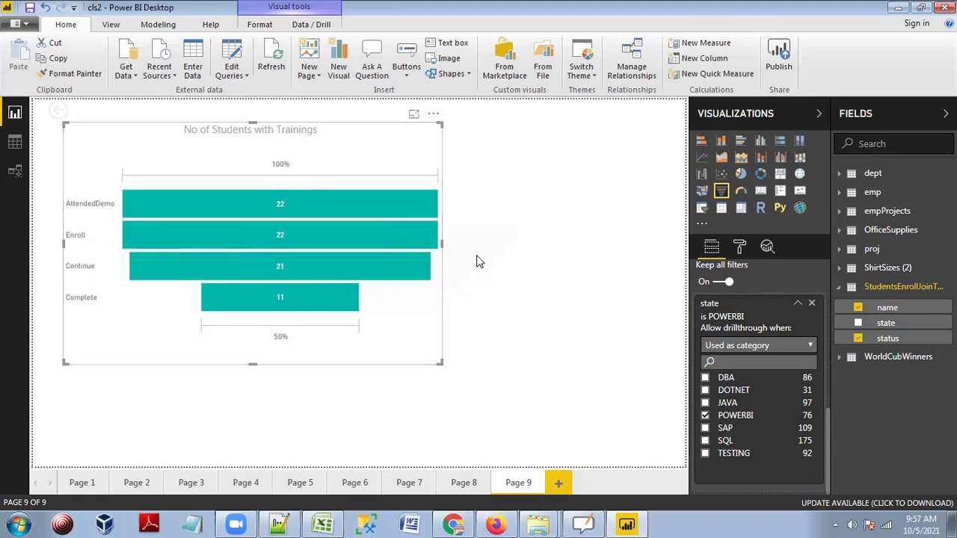
Clear the POWERBI value from the state drillthrough filter and select DBA instead
{"action": "left_click", "coordinate": [704, 415]}
{"action": "left_click", "coordinate": [704, 416]}
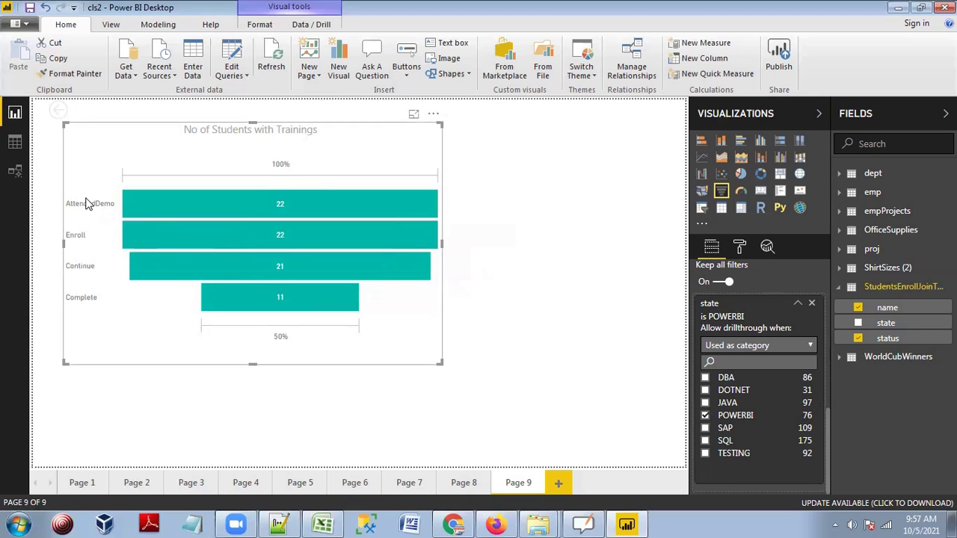
{"action": "left_click", "coordinate": [706, 416]}
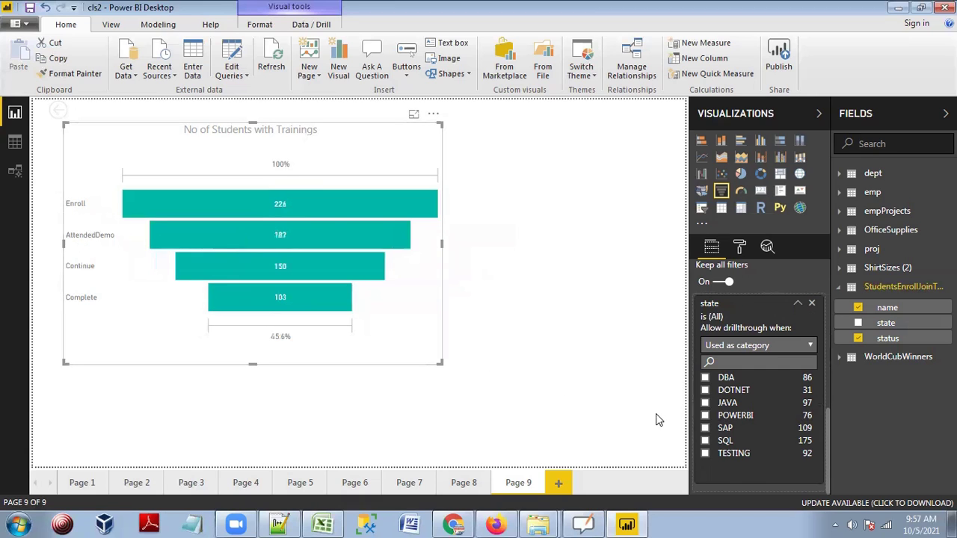
{"action": "left_click", "coordinate": [705, 378]}
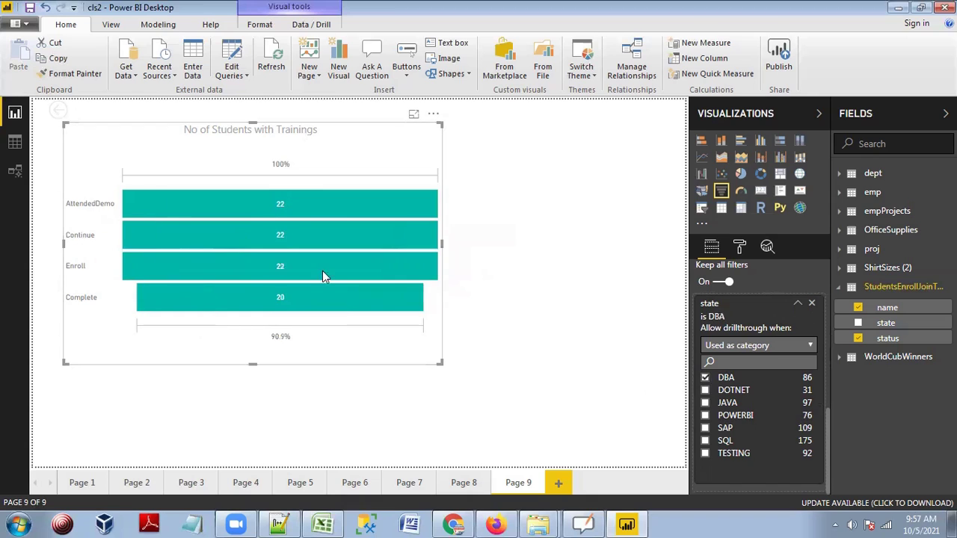
Remove the DBA value from the state drillthrough filter and select the funnel chart
{"action": "left_click", "coordinate": [579, 293]}
{"action": "left_click", "coordinate": [705, 377]}
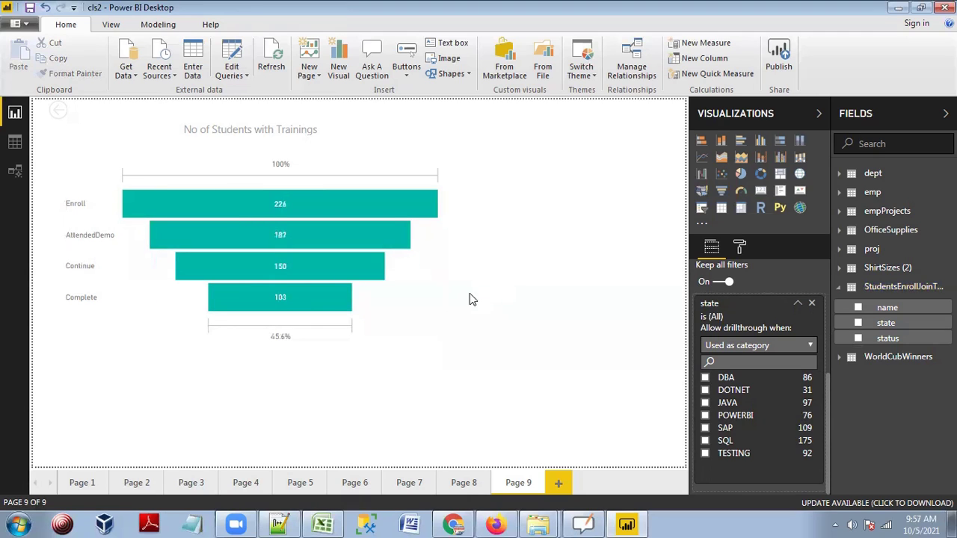
{"action": "left_click", "coordinate": [427, 309]}
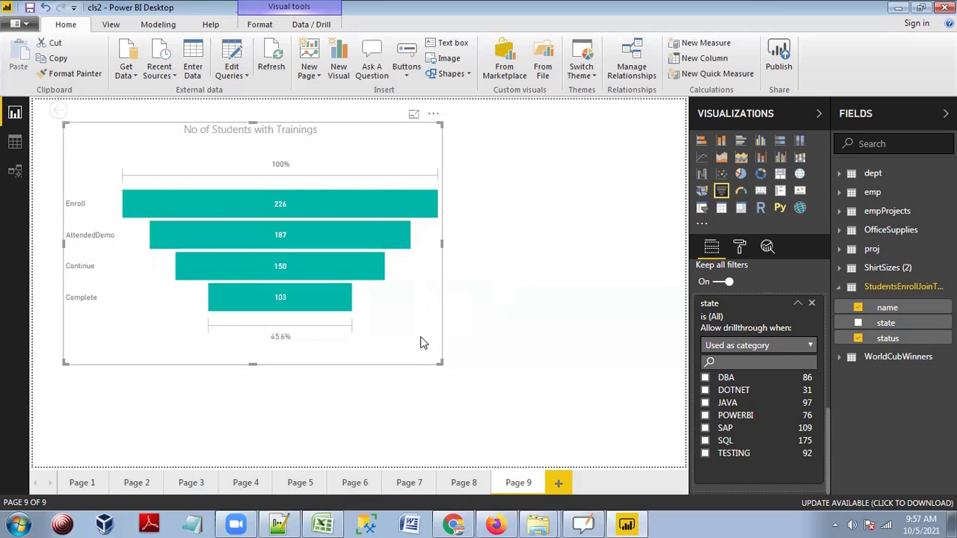
Filter the funnel chart's state drillthrough field to DOTNET, switch it to DBA, and reset it to all values
{"action": "left_click", "coordinate": [705, 378]}
{"action": "left_click", "coordinate": [705, 391]}
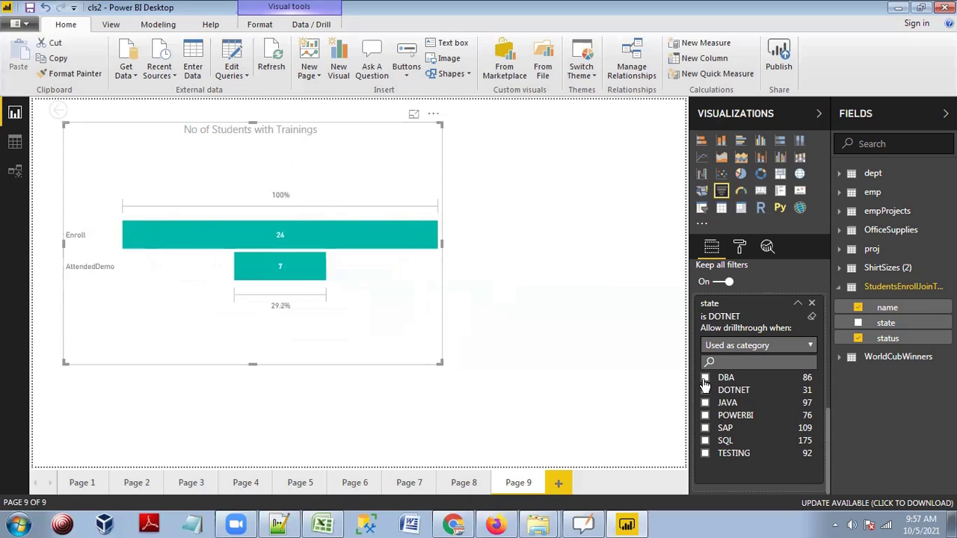
{"action": "left_click", "coordinate": [705, 377]}
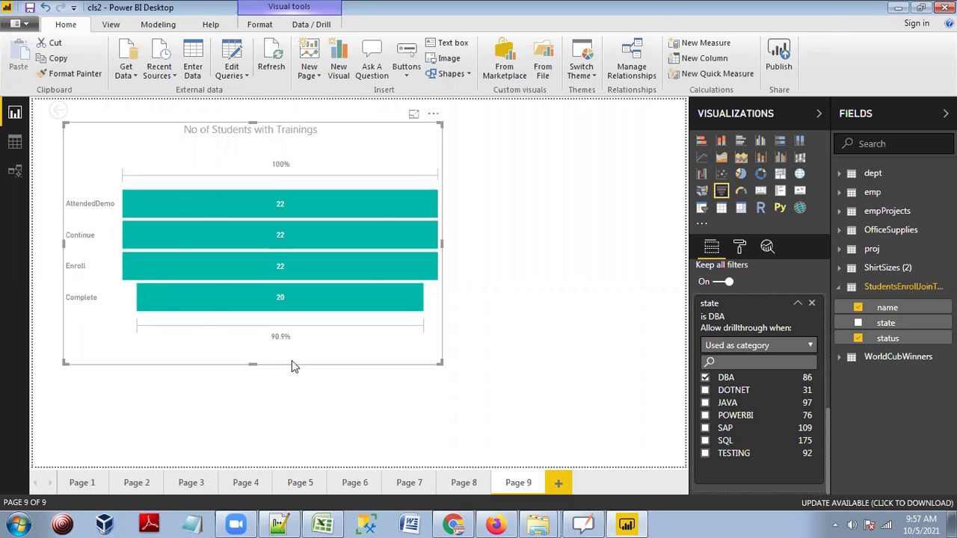
{"action": "left_click", "coordinate": [576, 298]}
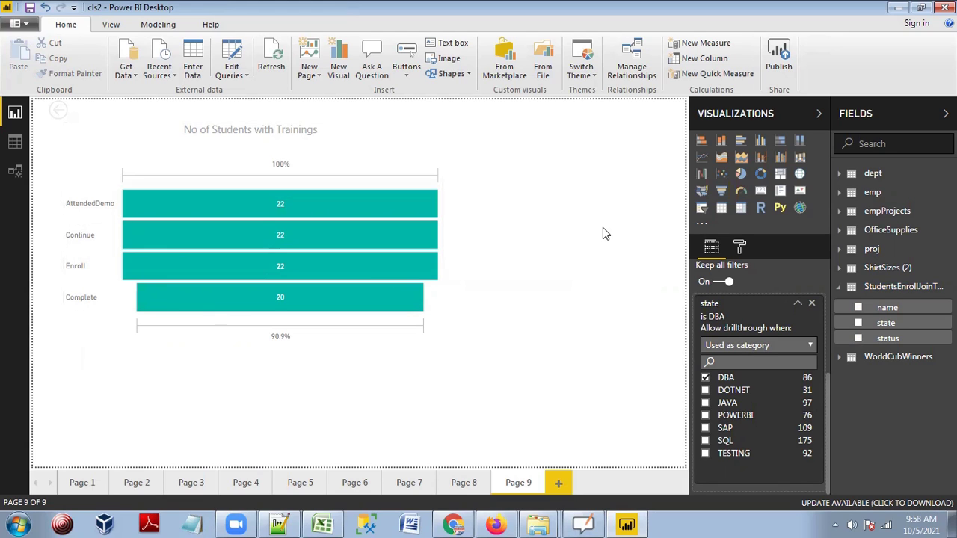
{"action": "left_click", "coordinate": [705, 377]}
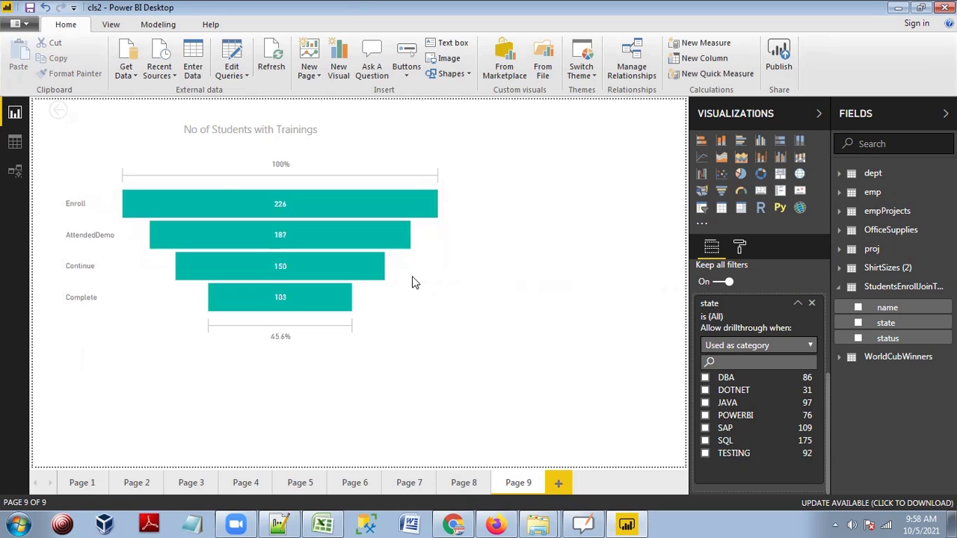
{"action": "left_click", "coordinate": [355, 154]}
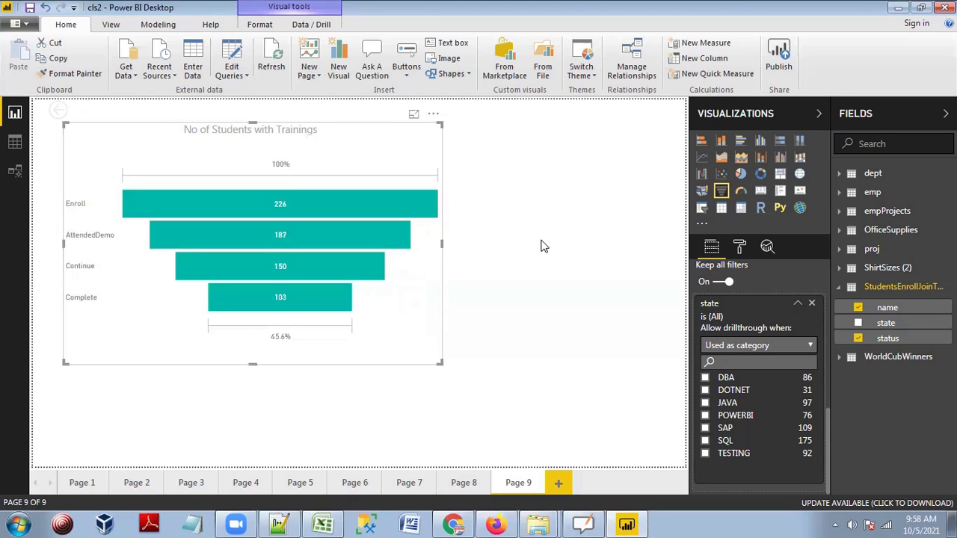
{"action": "left_click", "coordinate": [561, 243]}
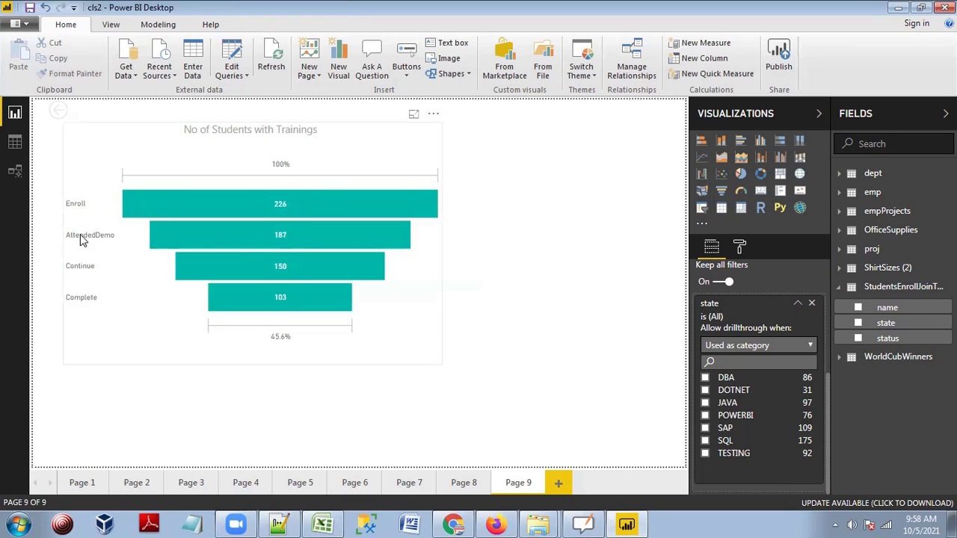
Check the funnel with the DBA drillthrough value, clear it, and switch to the StudentsEnrollJoinTrainings.xlsx workbook in Excel
{"action": "left_click", "coordinate": [705, 378]}
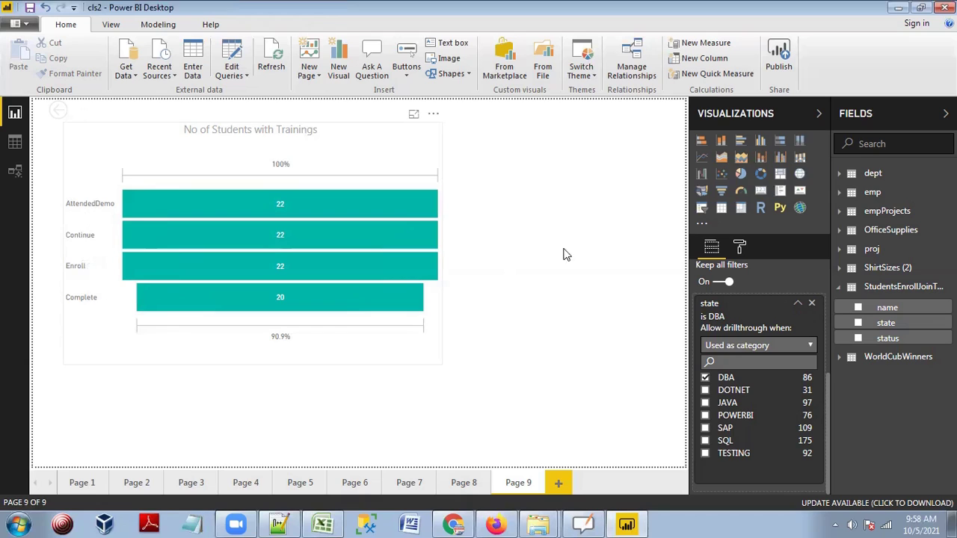
{"action": "left_click", "coordinate": [705, 377]}
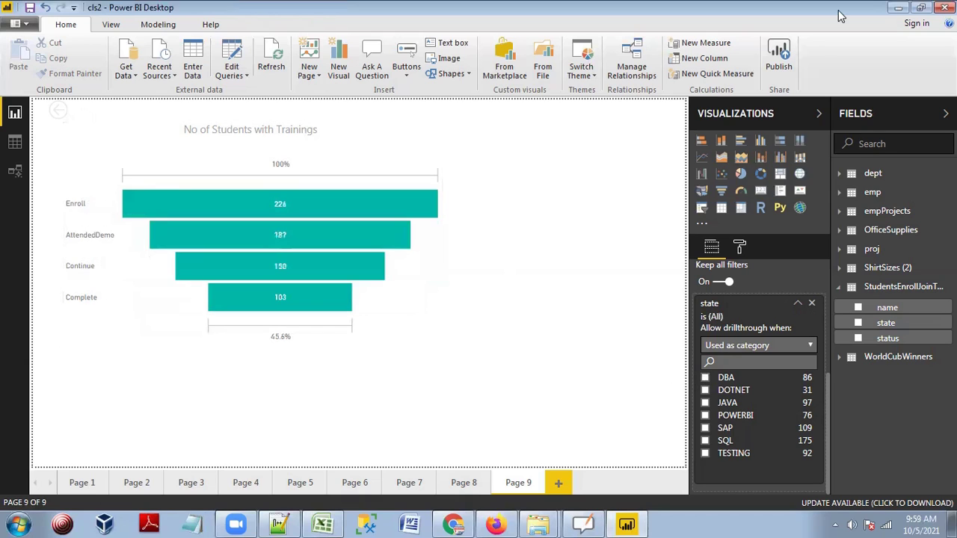
{"action": "left_click", "coordinate": [898, 8]}
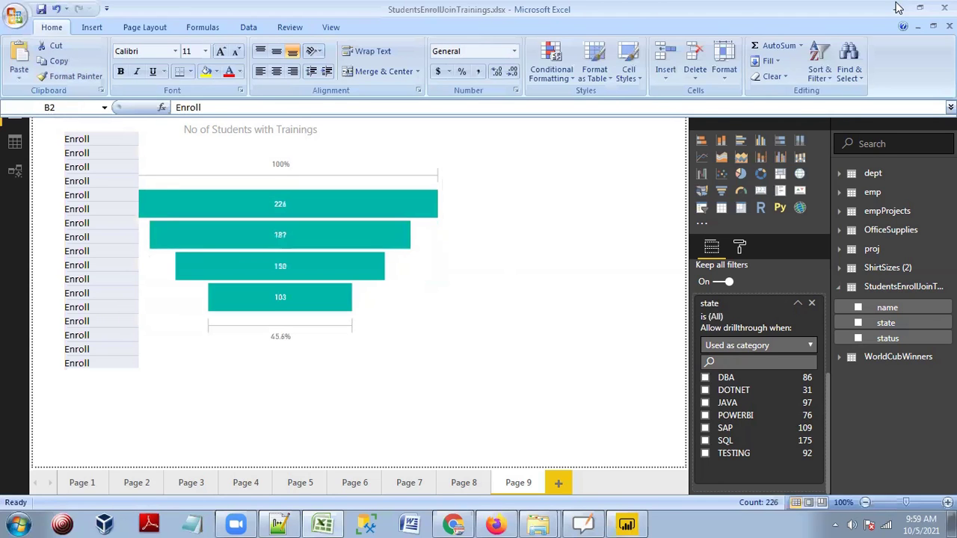